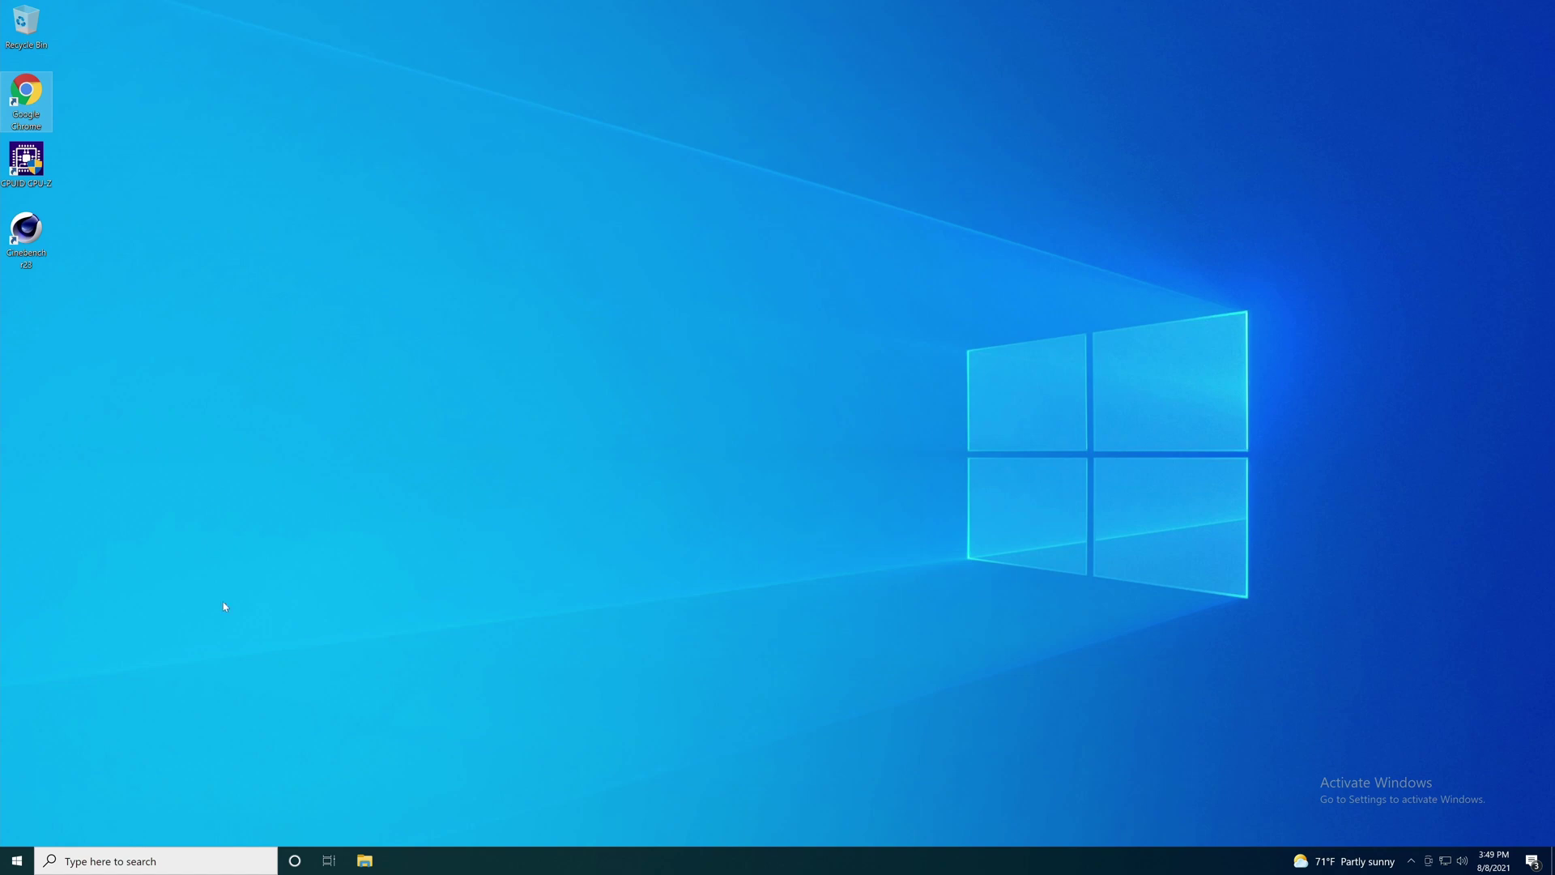
Launch HWiNFO64 as administrator in Sensors-only mode to monitor Core VIDs and clocks
{"action": "left_click", "coordinate": [123, 863]}
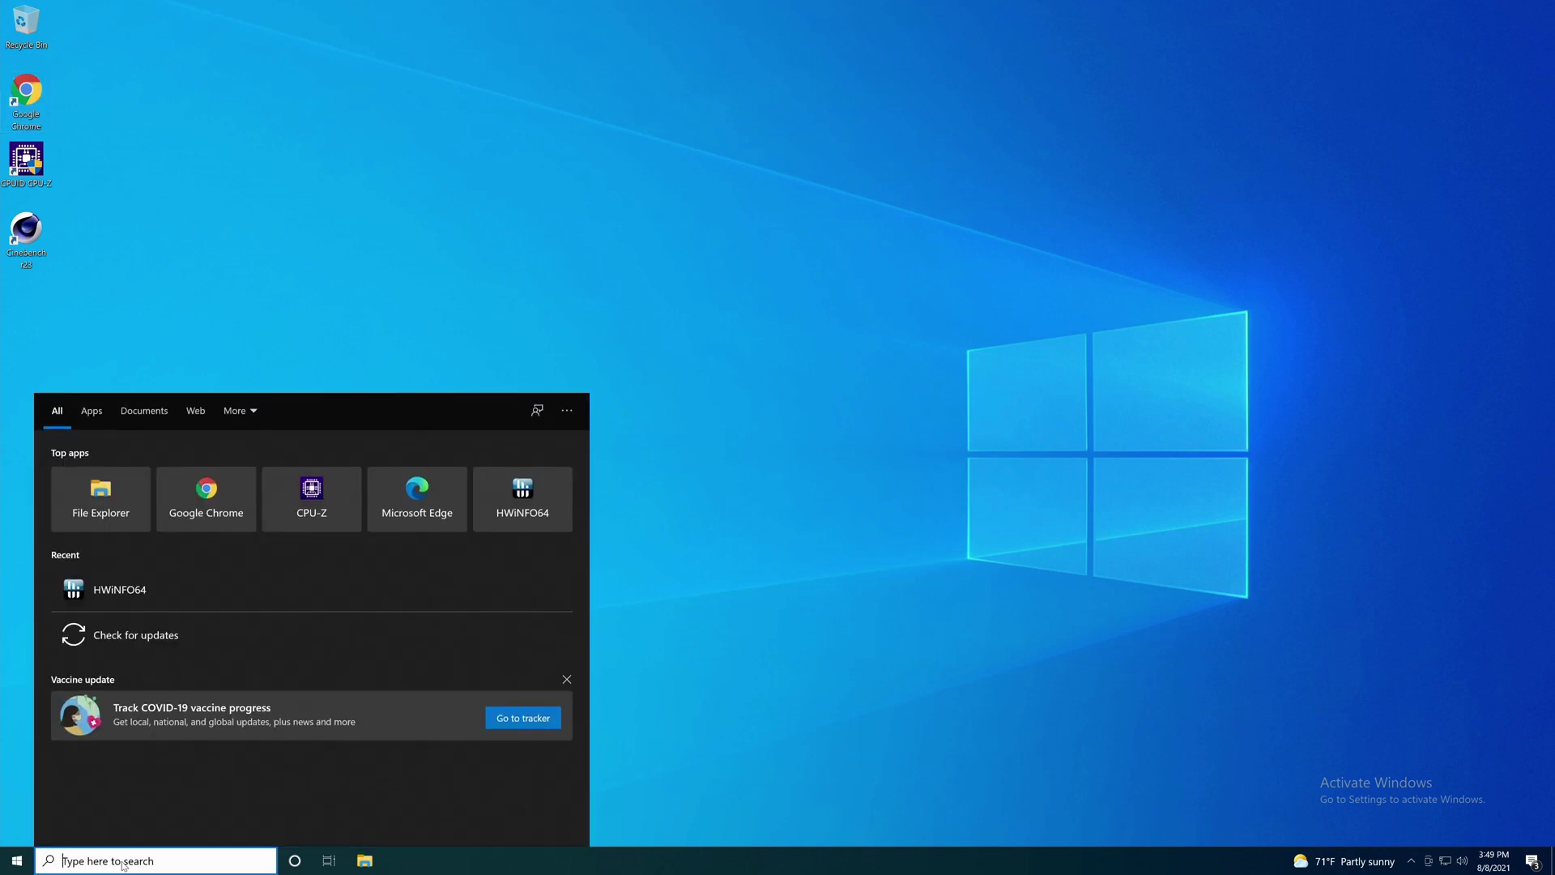
{"action": "type", "text": "h"}
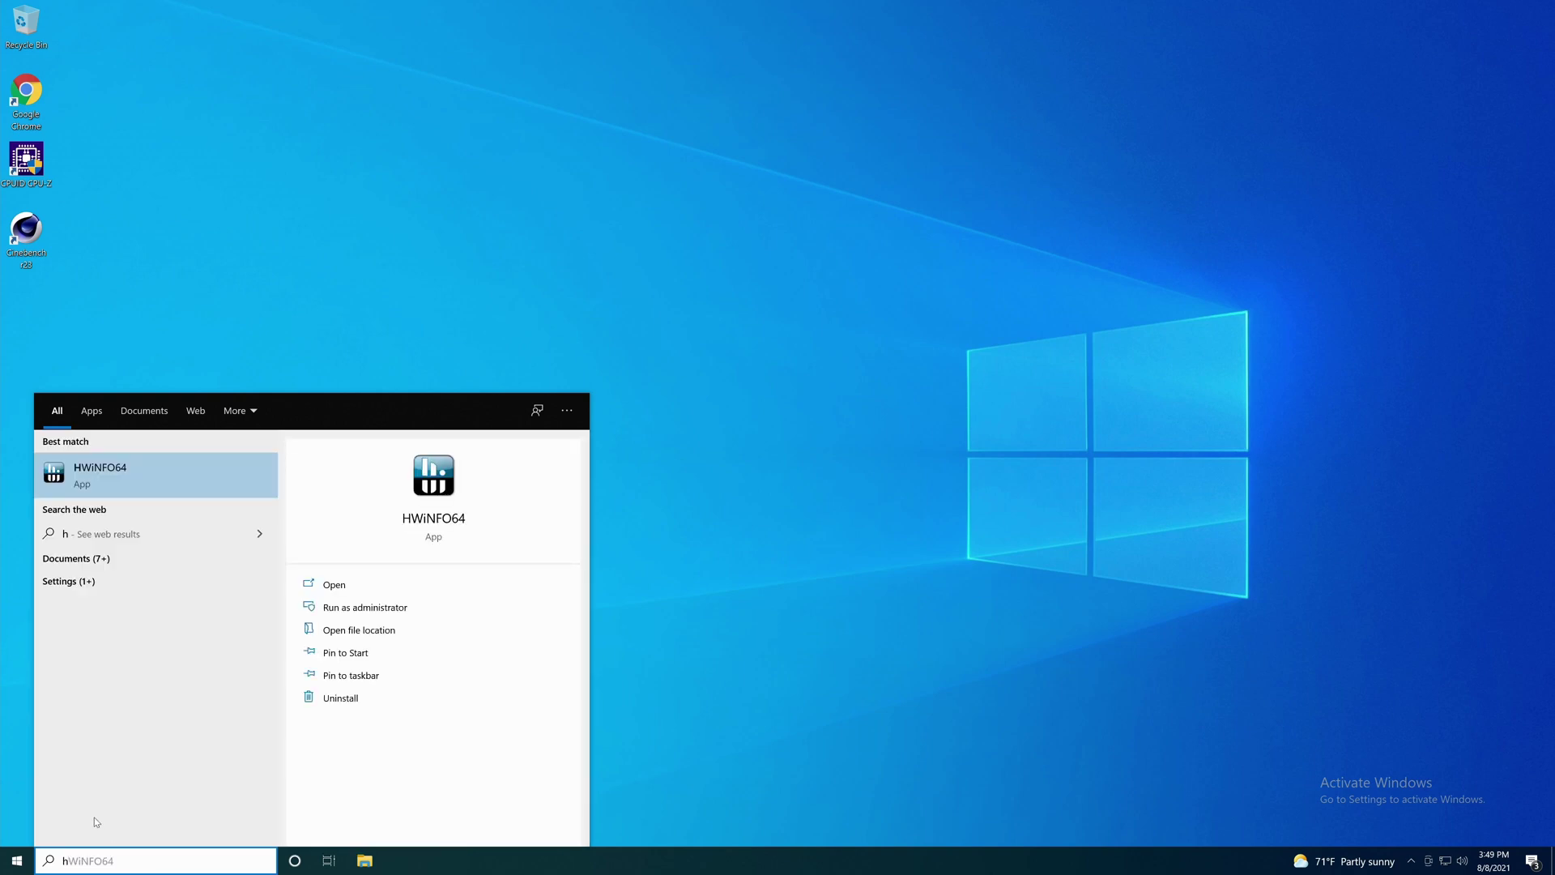
{"action": "left_click", "coordinate": [148, 478]}
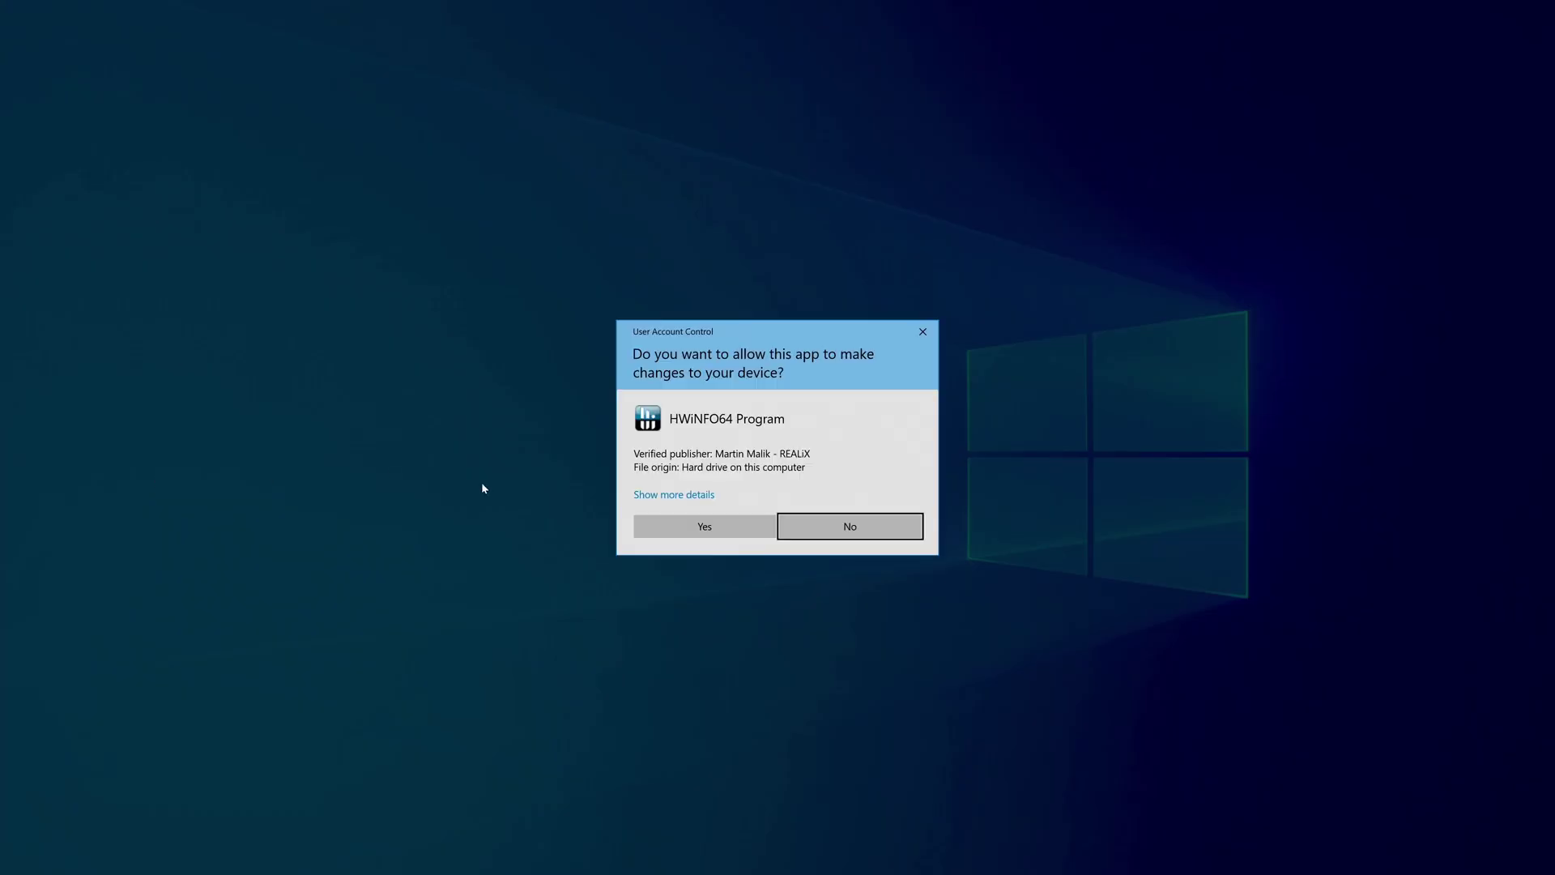
{"action": "left_click", "coordinate": [705, 526]}
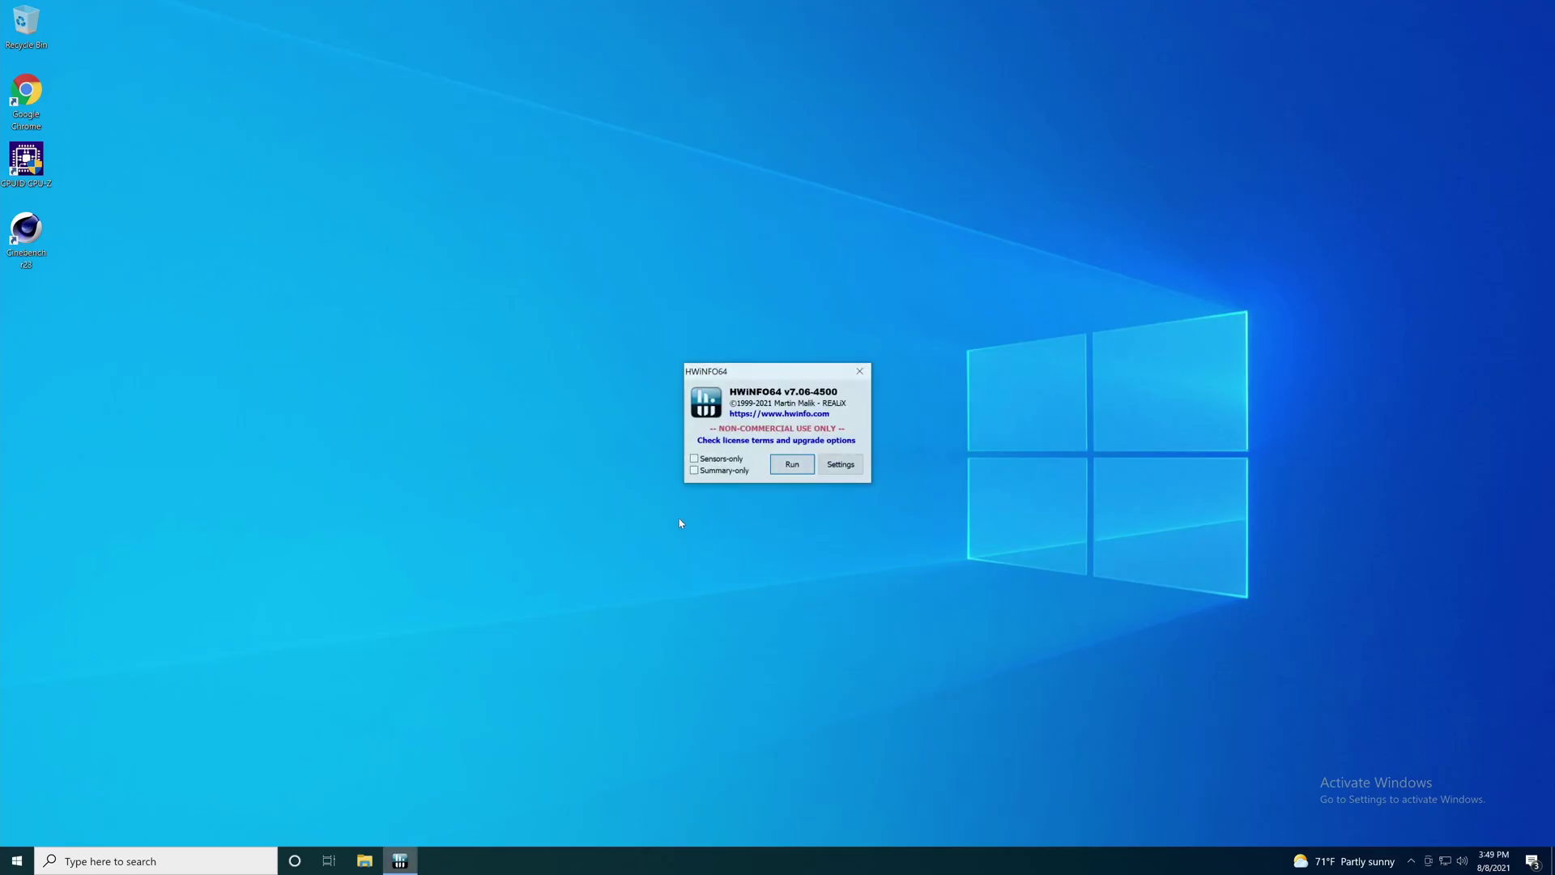
{"action": "left_click", "coordinate": [719, 459]}
{"action": "left_click", "coordinate": [793, 469]}
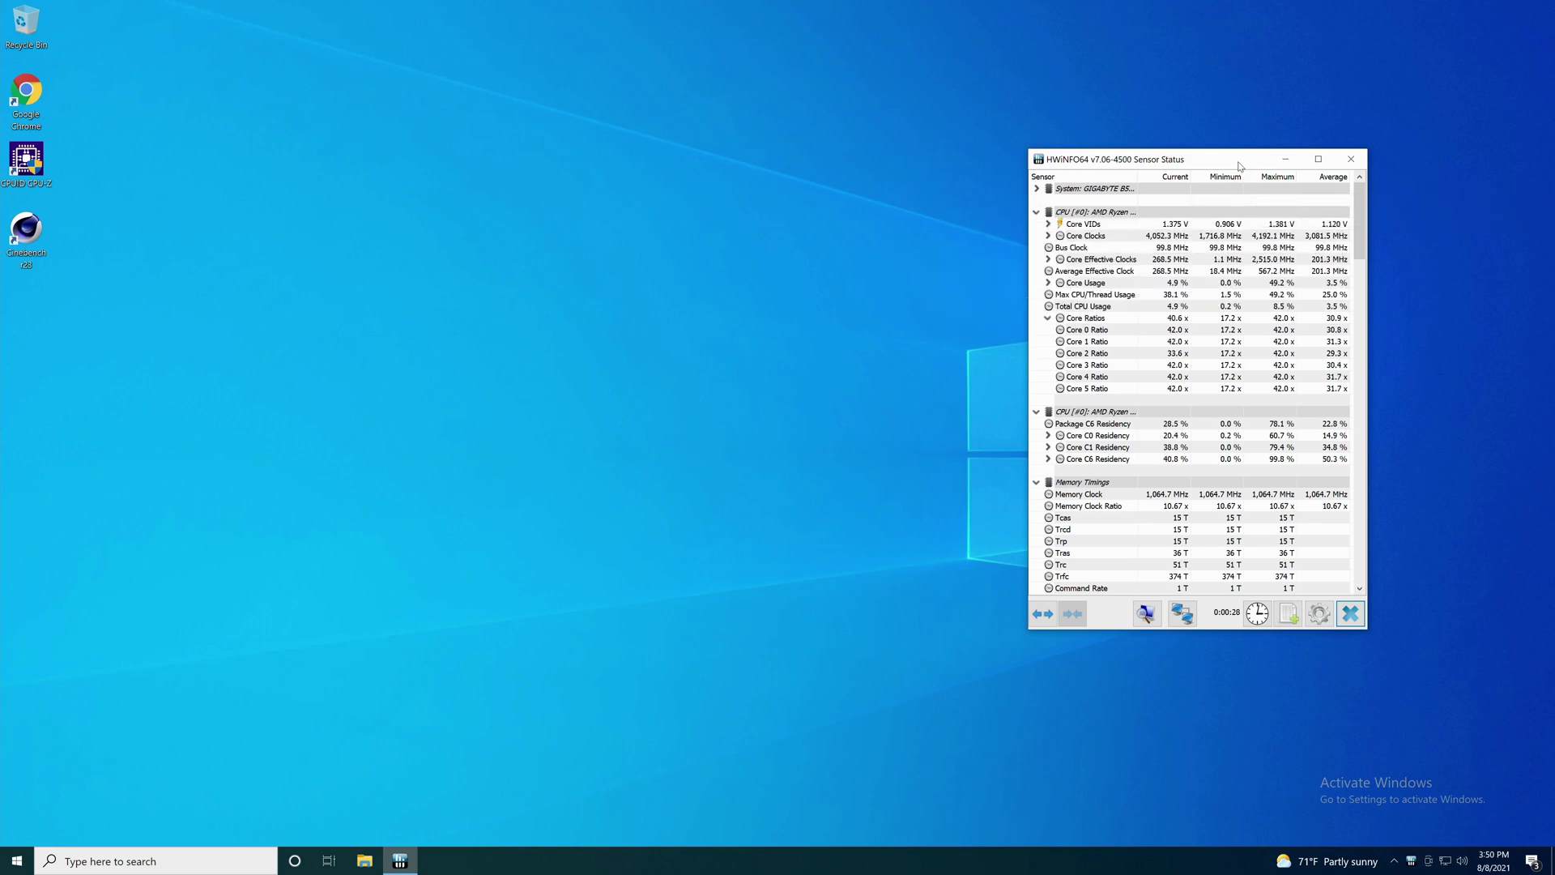
Shift the HWiNFO window aside, launch Cinebench R23 and choose a 10-minute minimum test duration
{"action": "left_click_drag", "start_coordinate": [1241, 165], "coordinate": [1308, 149]}
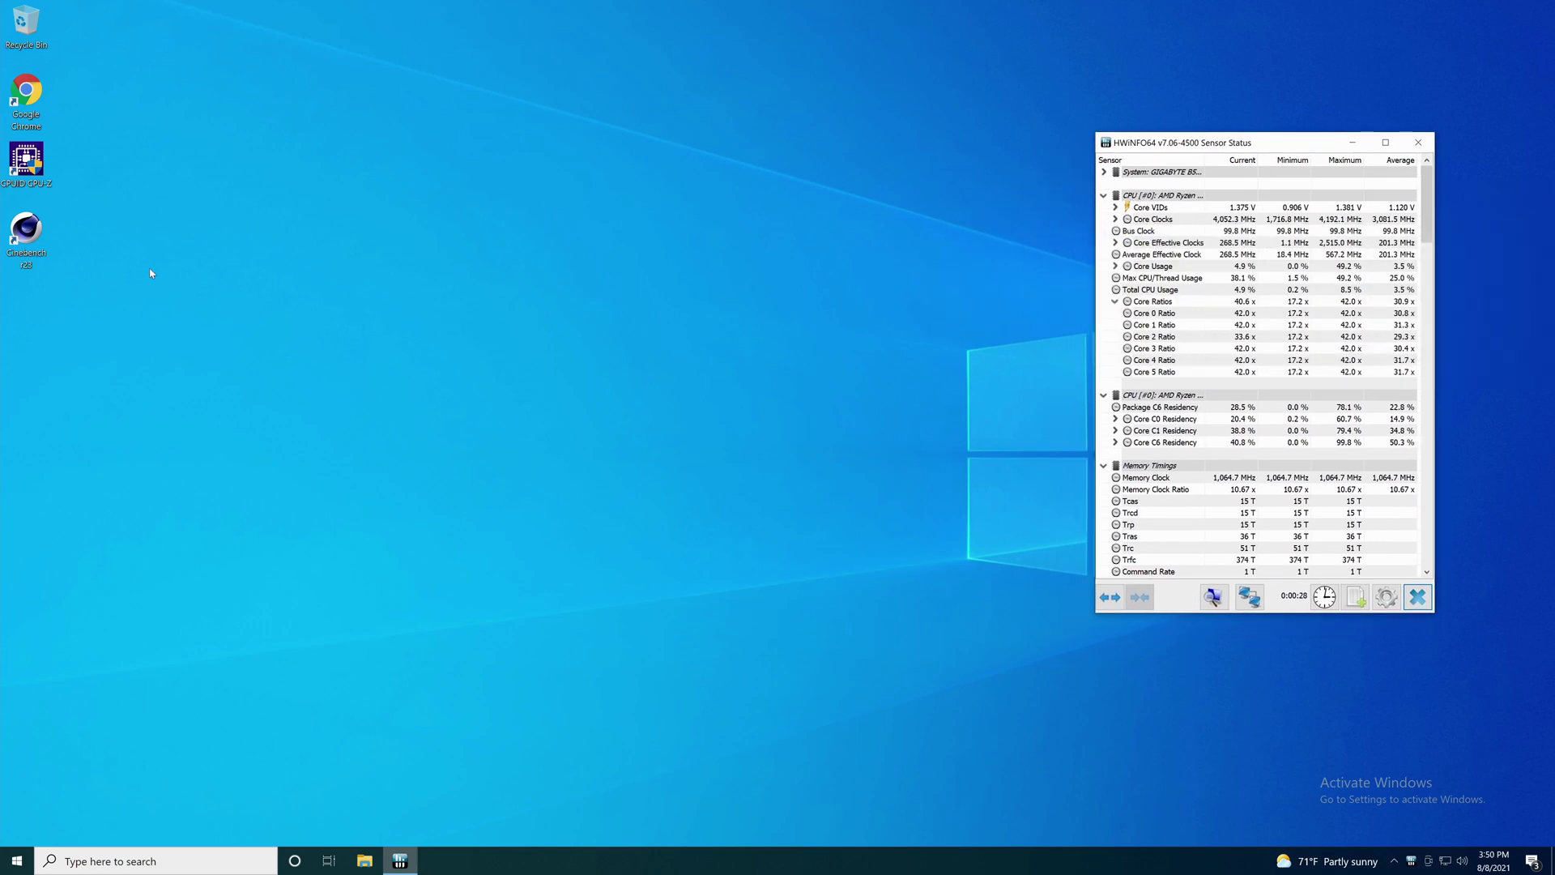
{"action": "left_click", "coordinate": [34, 239]}
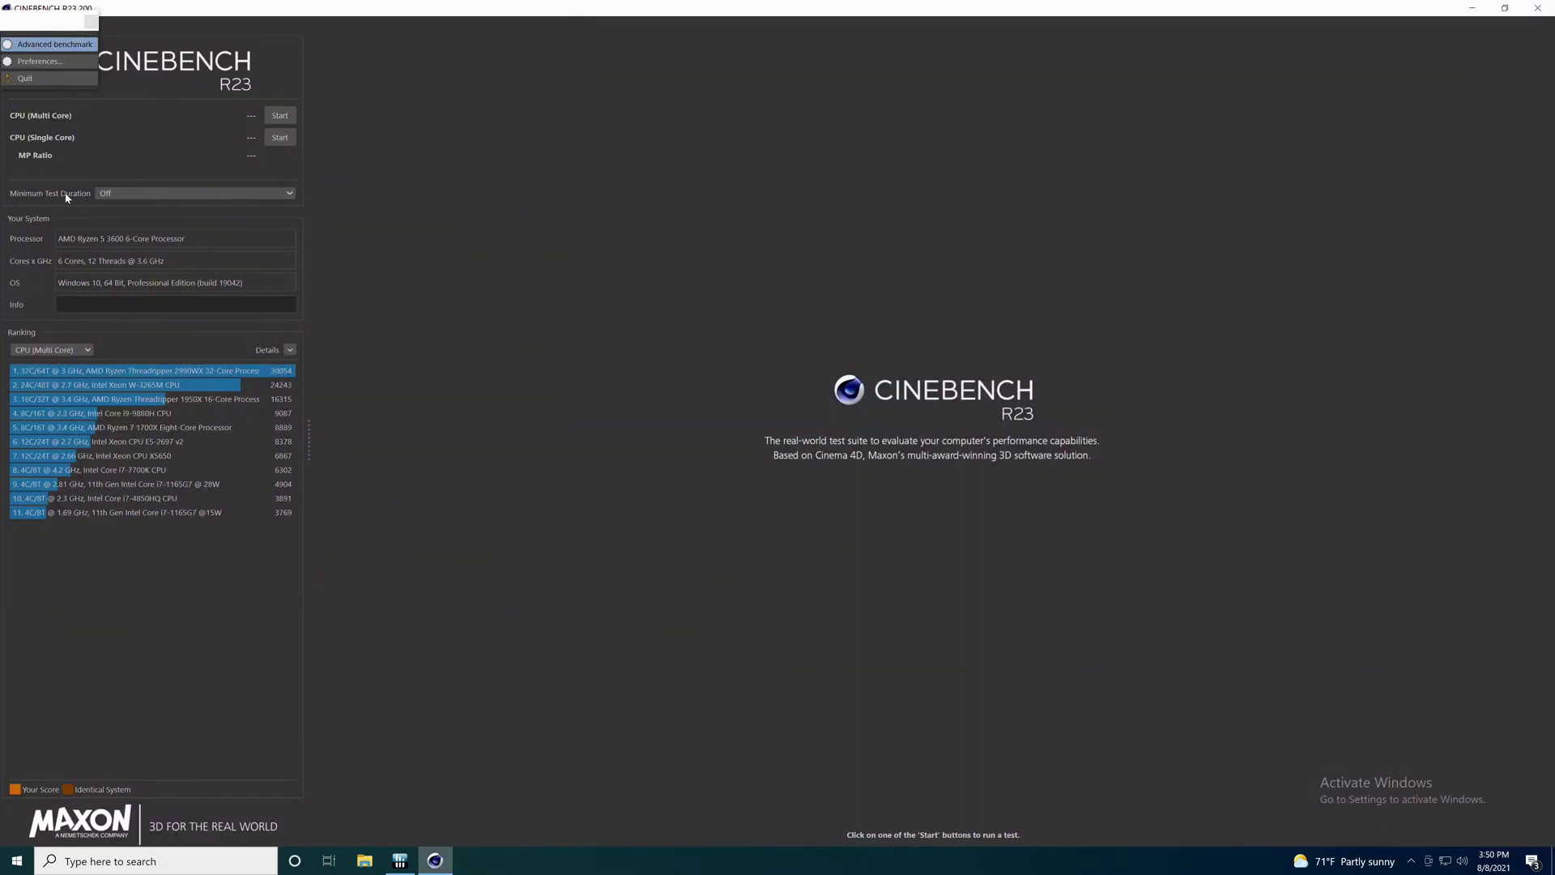
{"action": "left_click", "coordinate": [131, 195]}
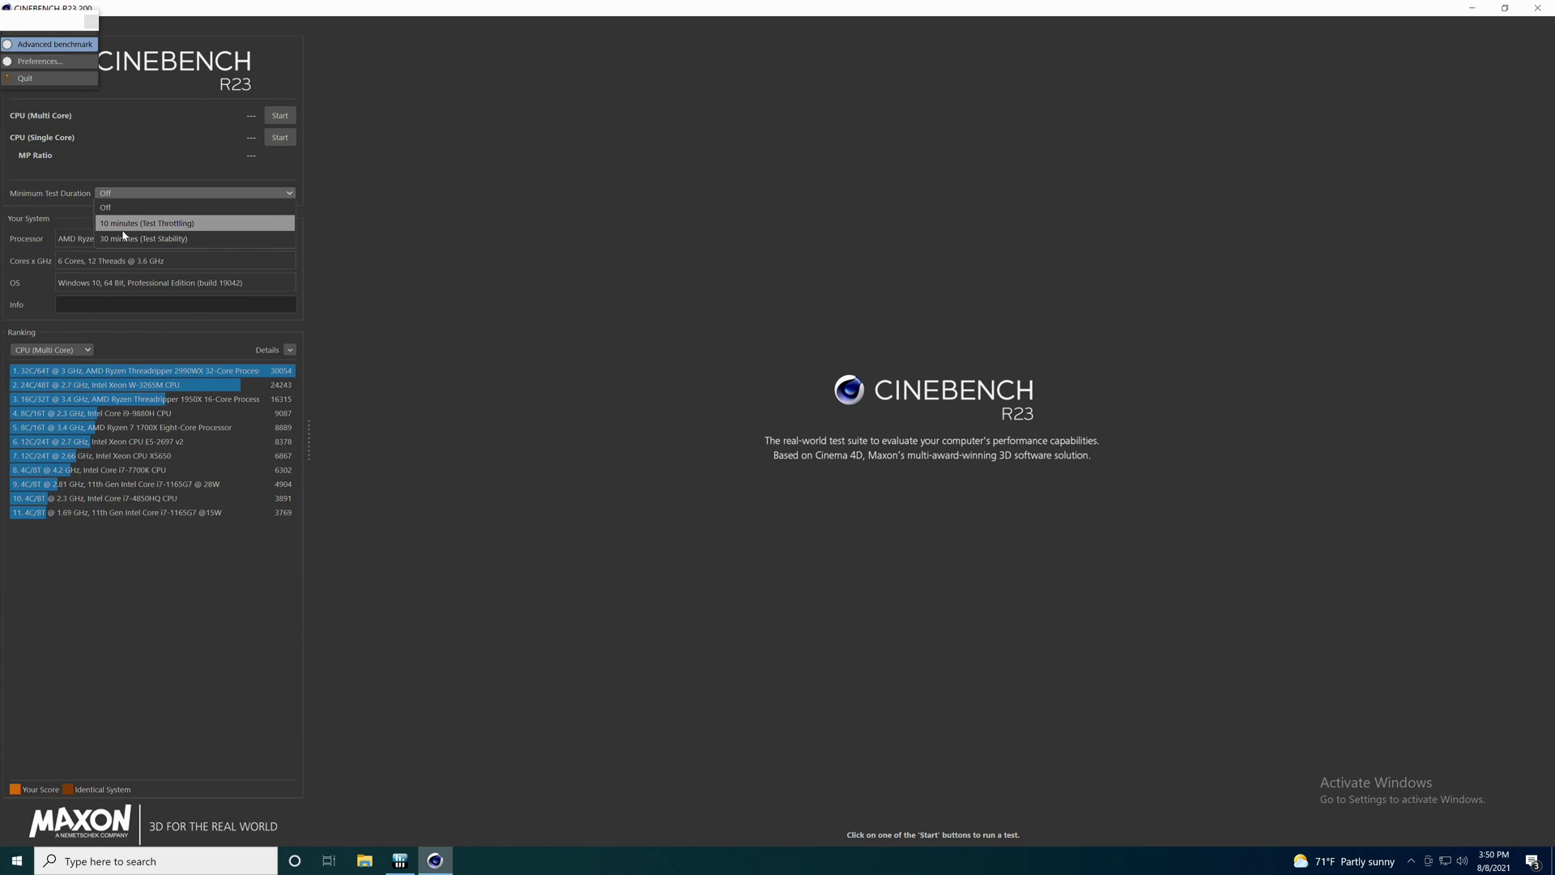
{"action": "left_click", "coordinate": [124, 225]}
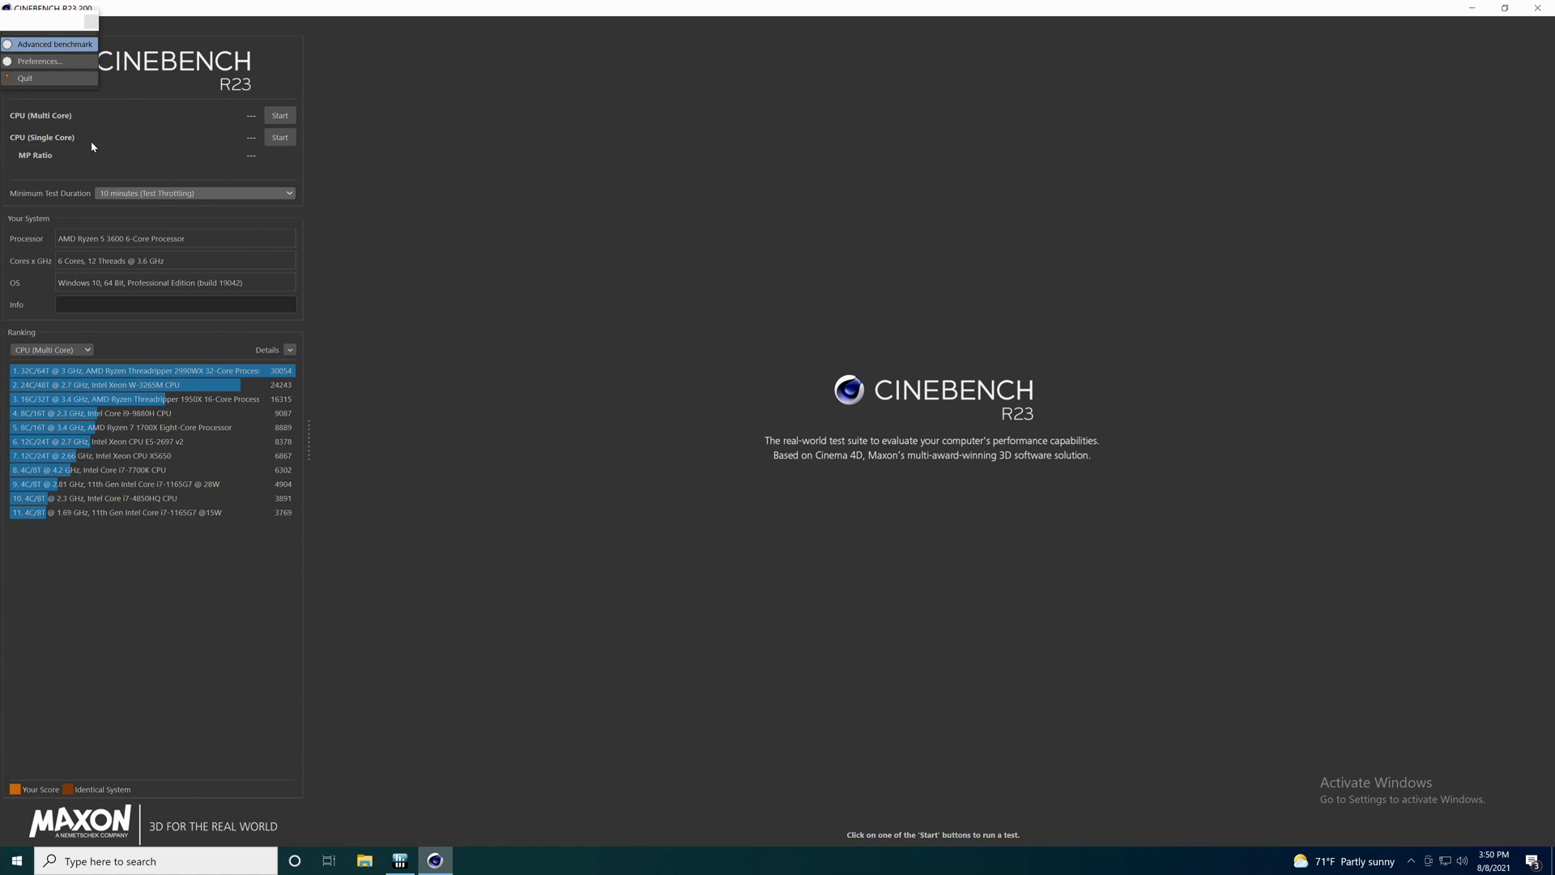
Run the Cinebench R23 multi-core test while watching HWiNFO64 sensors; it scores 9487 pts
{"action": "left_click", "coordinate": [281, 116]}
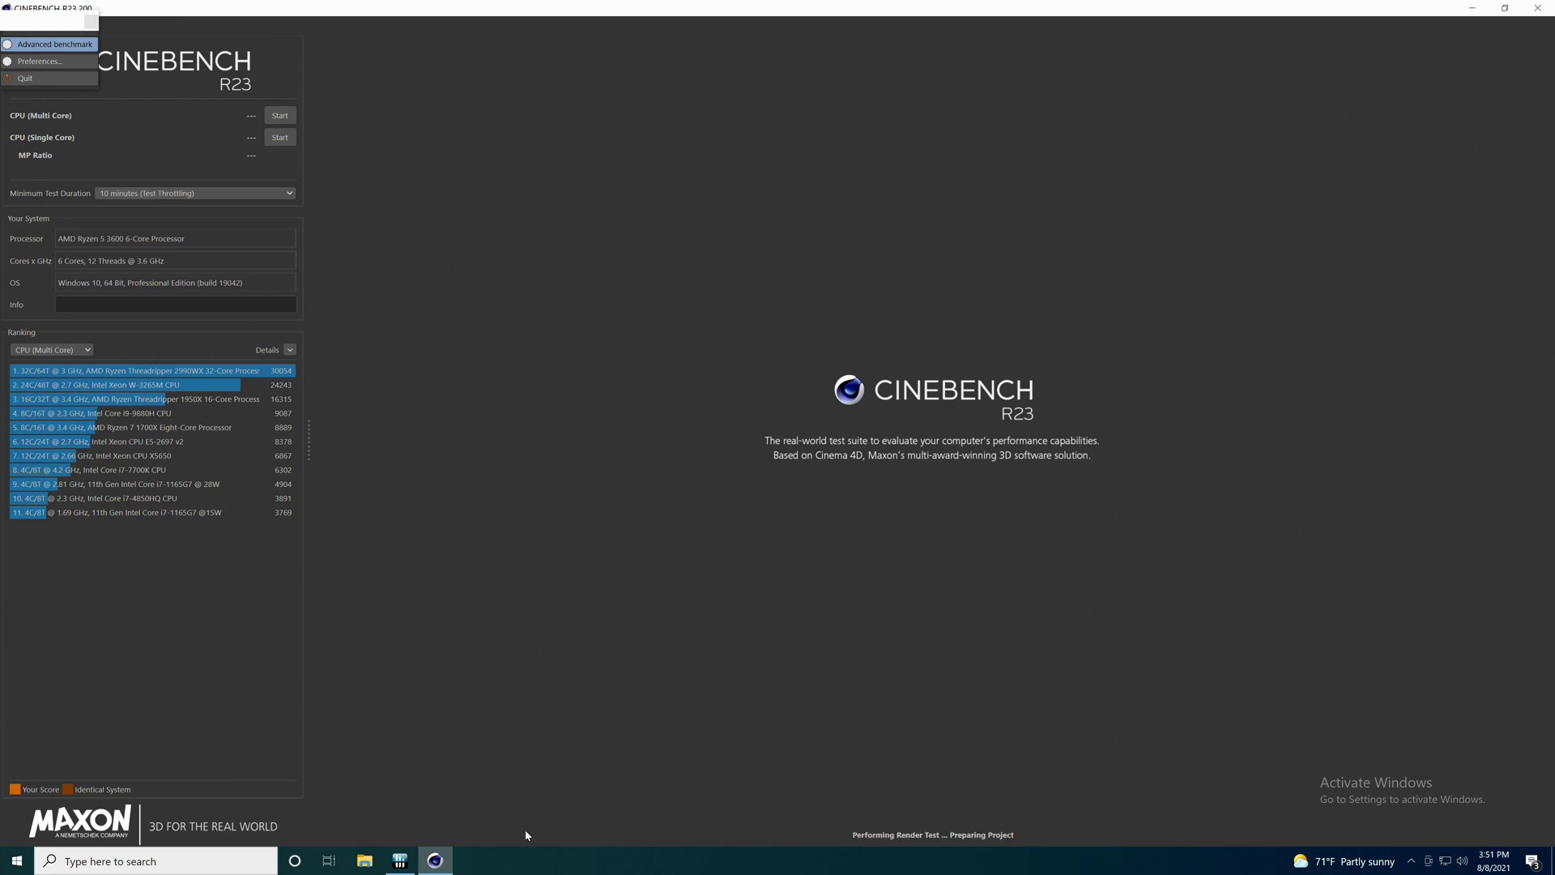
{"action": "left_click", "coordinate": [400, 860]}
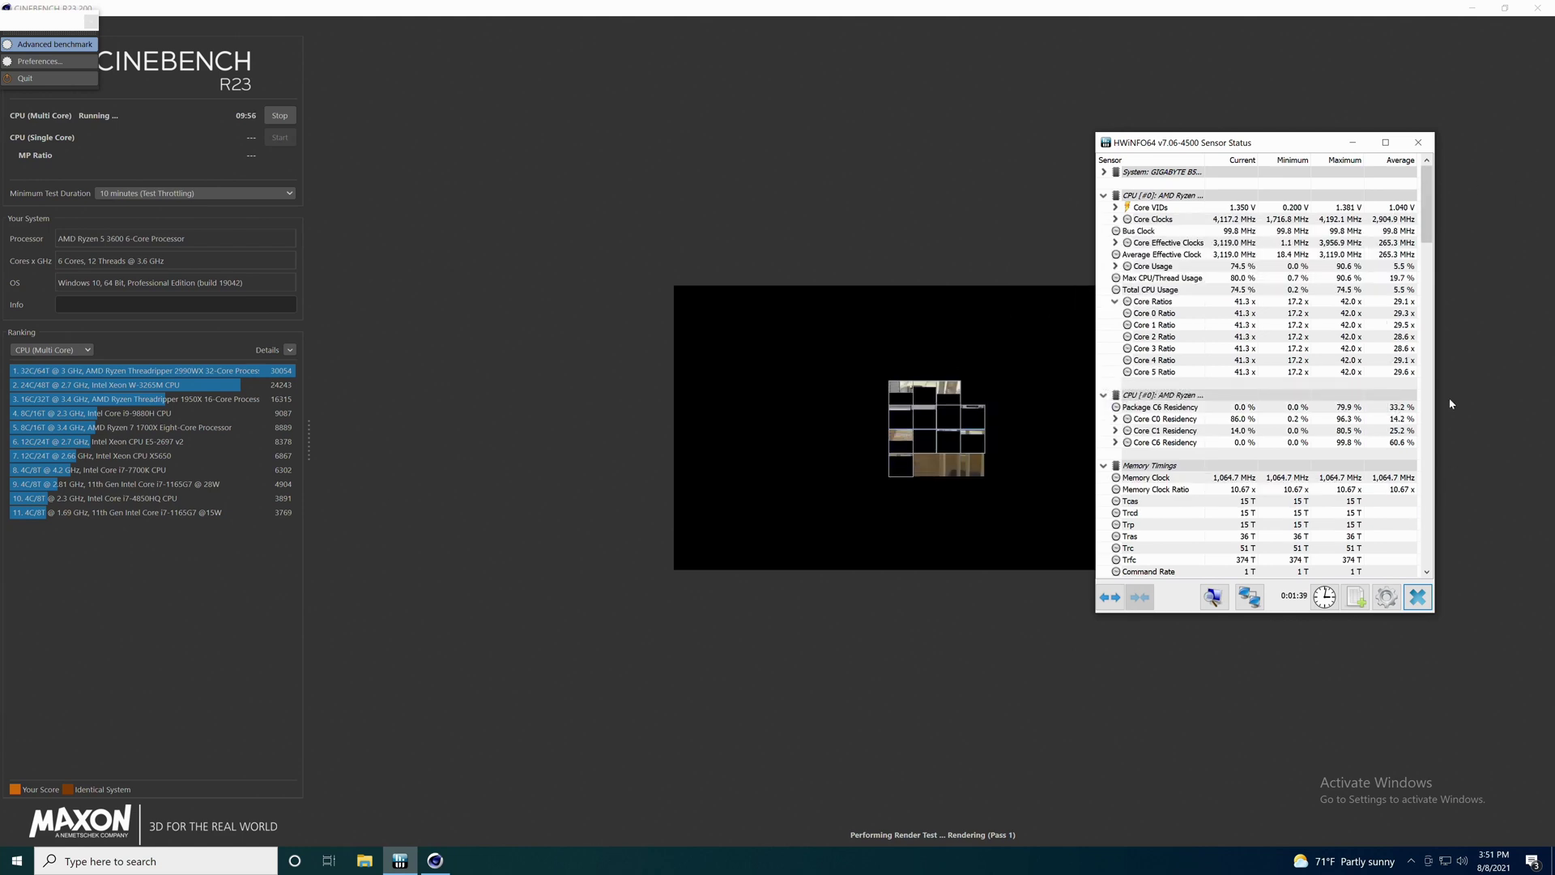
{"action": "mouse_move", "coordinate": [1307, 305]}
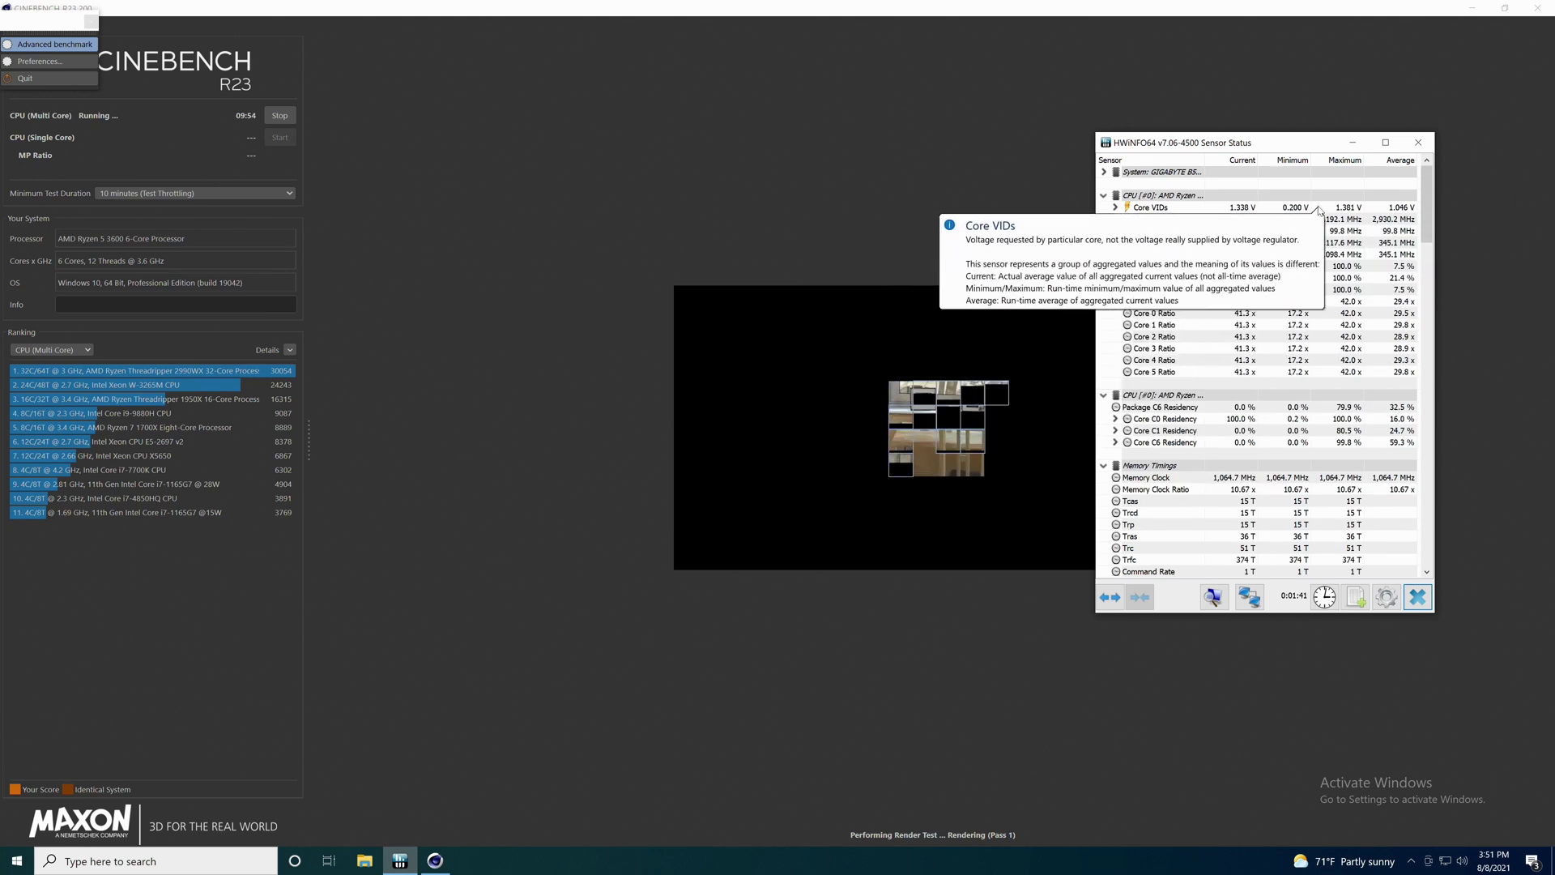
{"action": "mouse_move", "coordinate": [1282, 353]}
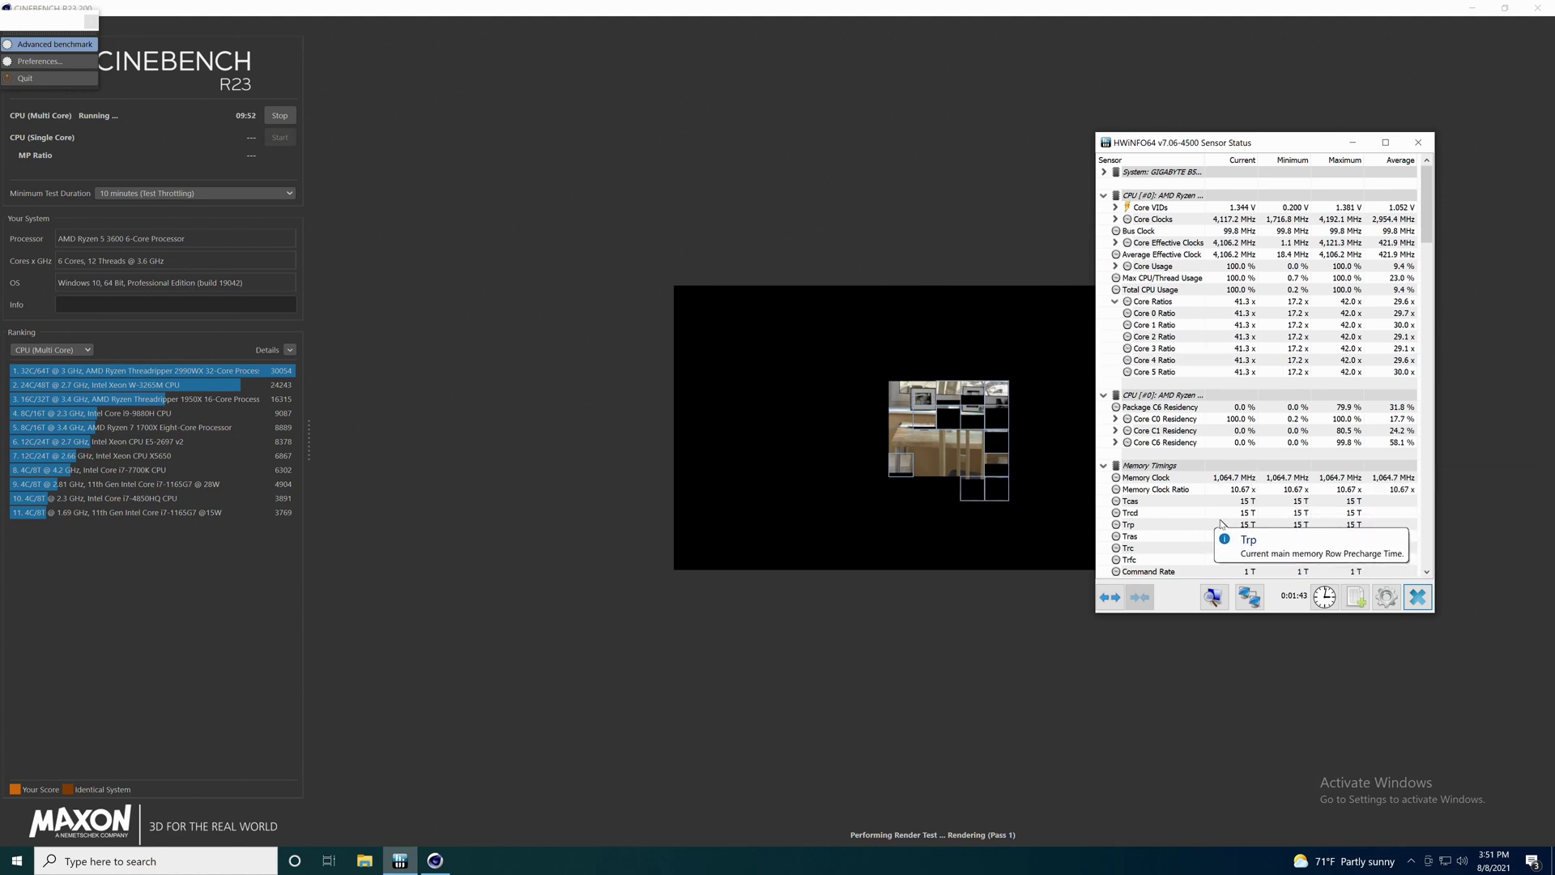
{"action": "mouse_move", "coordinate": [1158, 407]}
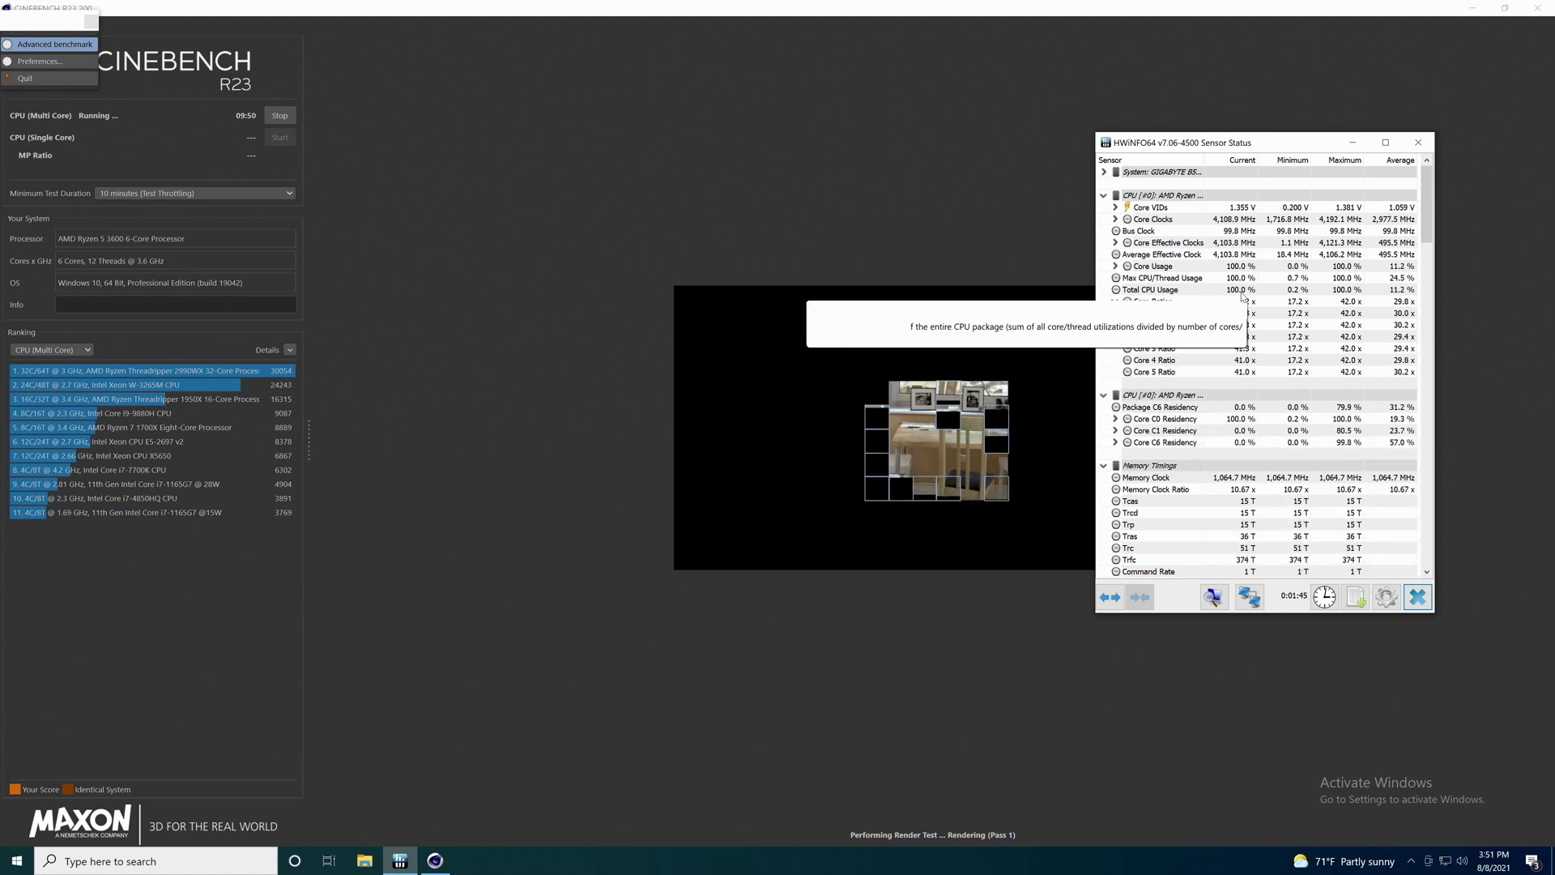
{"action": "mouse_move", "coordinate": [1213, 302]}
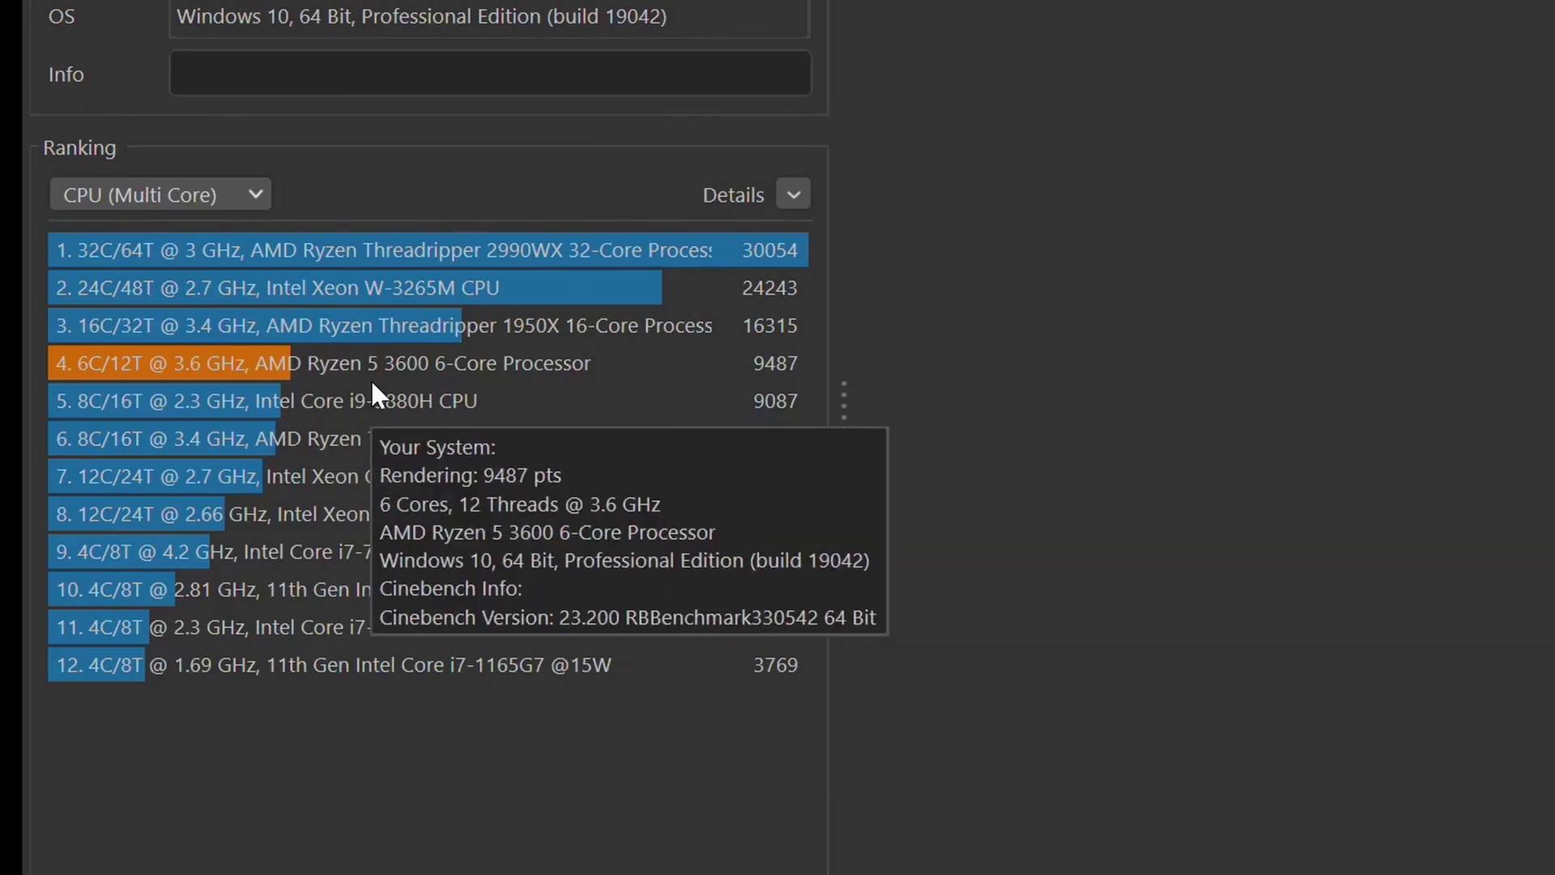
{"action": "mouse_move", "coordinate": [158, 421]}
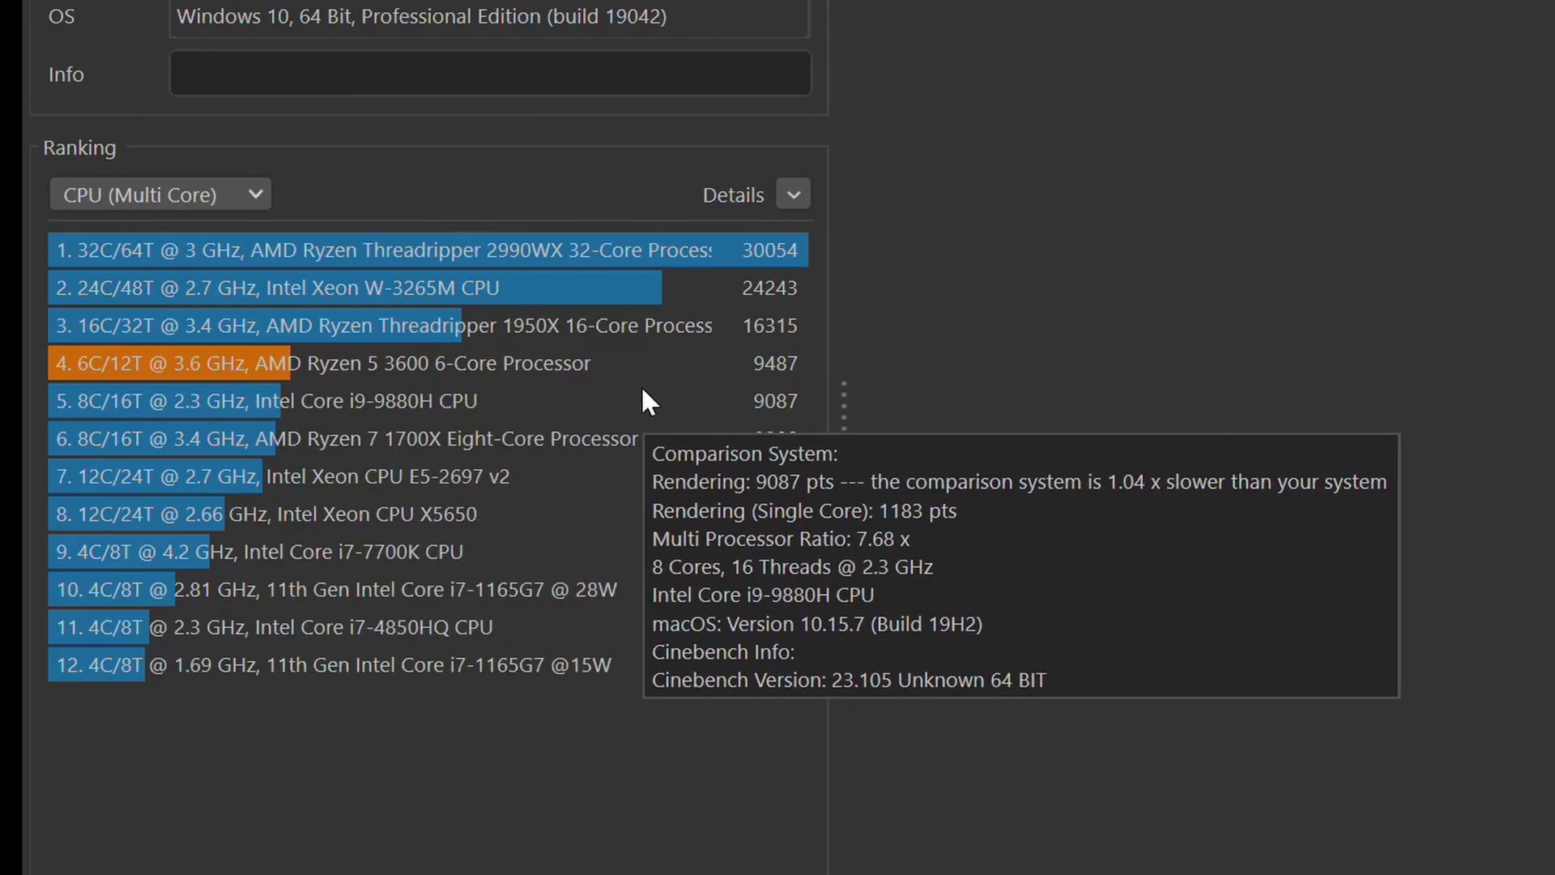
{"action": "mouse_move", "coordinate": [695, 382]}
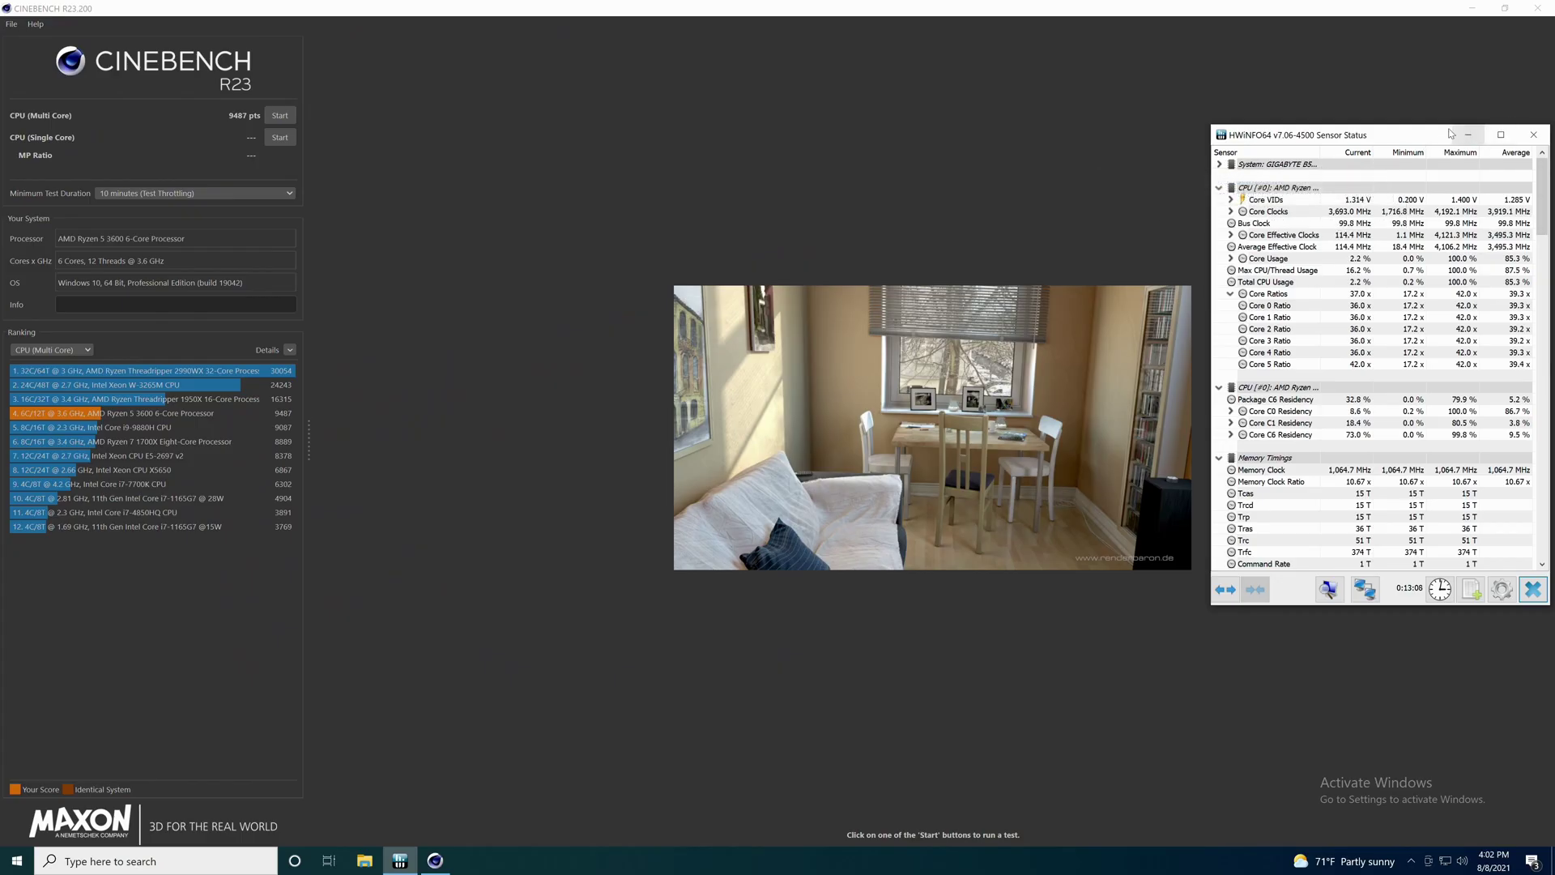
Maximize the HWiNFO64 sensor window and review peaks: 1.400 V Core VID, 42.0x core ratio
{"action": "left_click_drag", "start_coordinate": [1421, 136], "coordinate": [697, 3]}
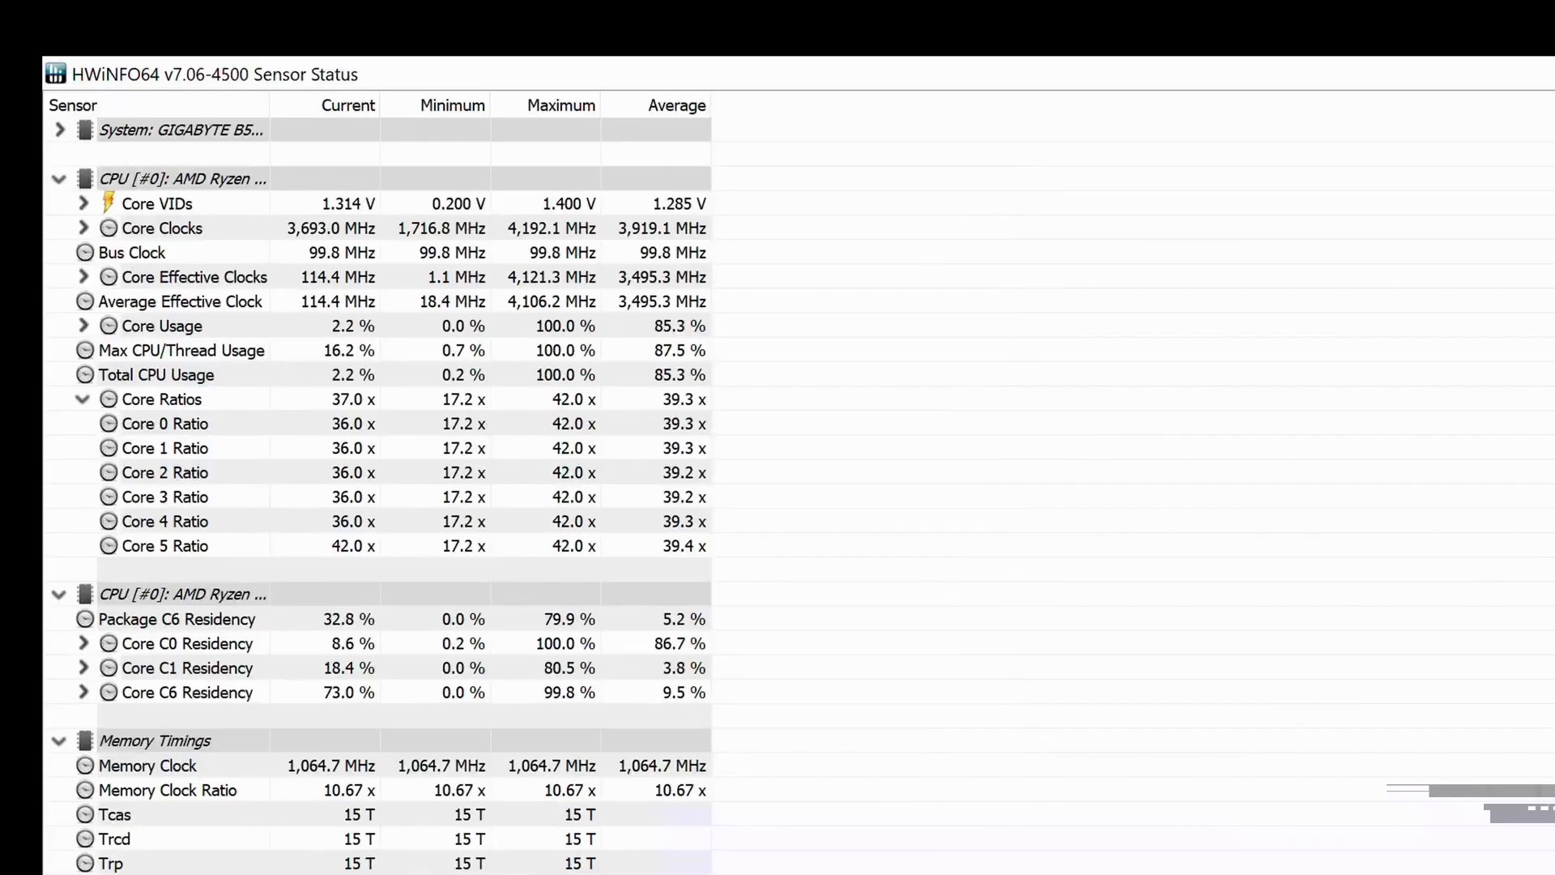
{"action": "mouse_move", "coordinate": [127, 111]}
{"action": "mouse_move", "coordinate": [166, 203]}
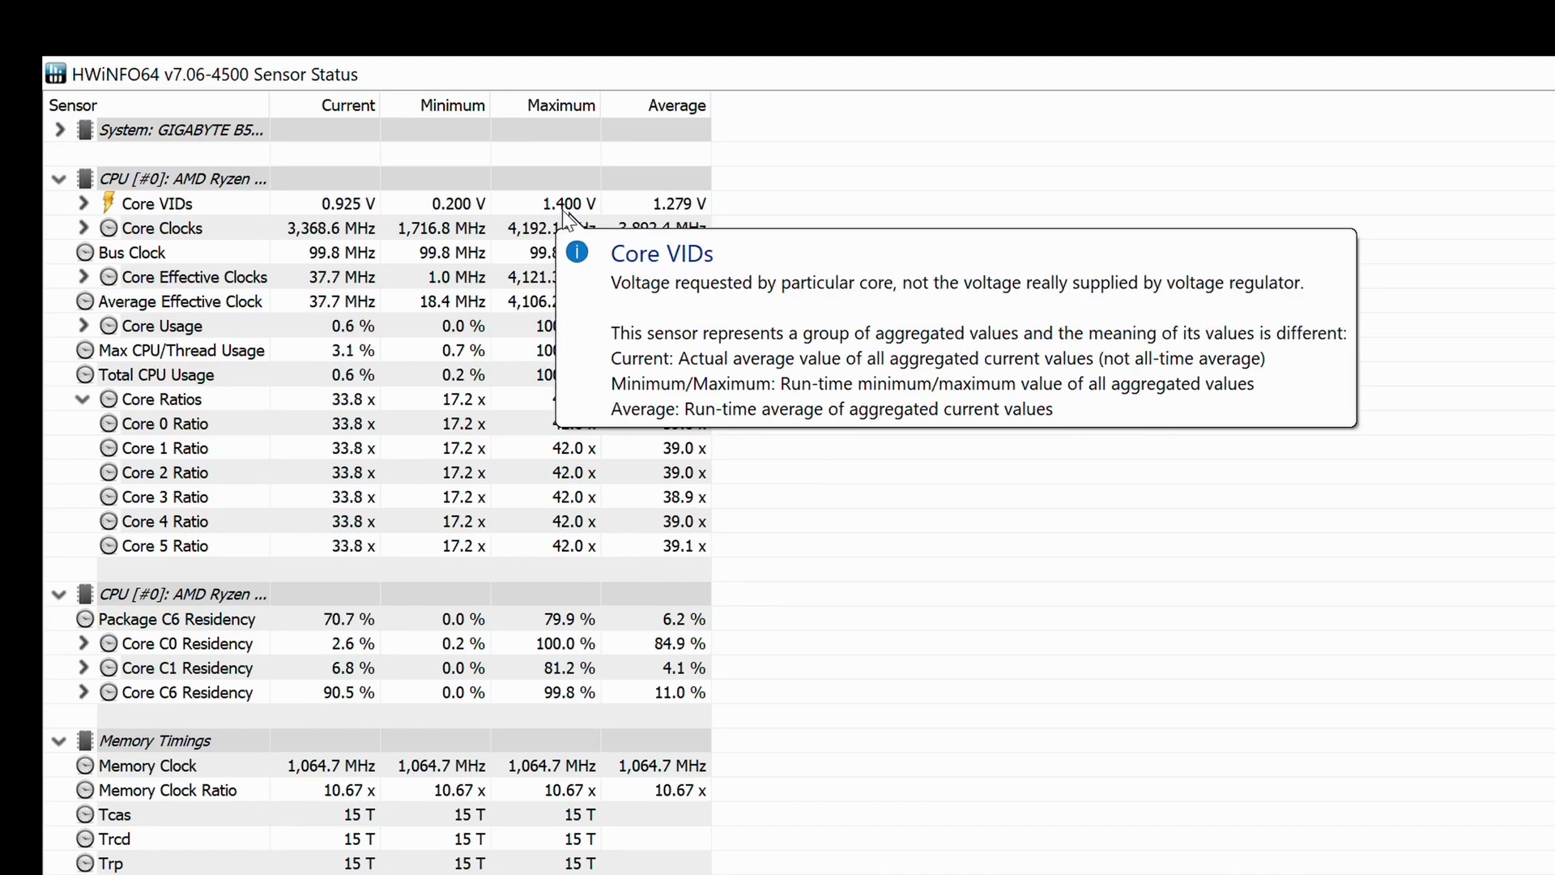
{"action": "mouse_move", "coordinate": [415, 354]}
{"action": "mouse_move", "coordinate": [580, 399]}
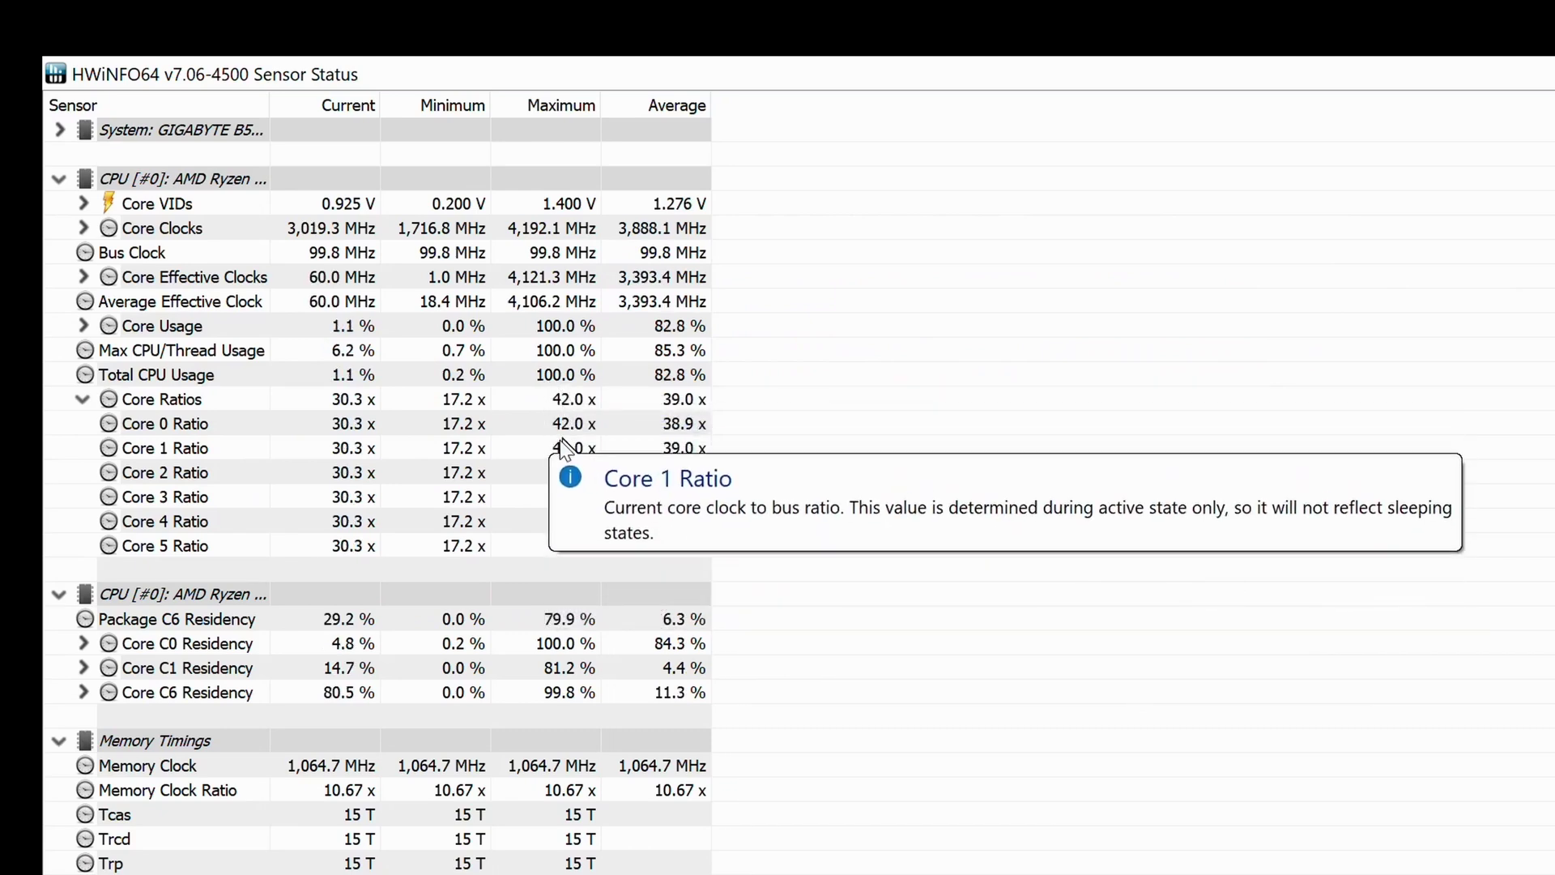
{"action": "mouse_move", "coordinate": [575, 548]}
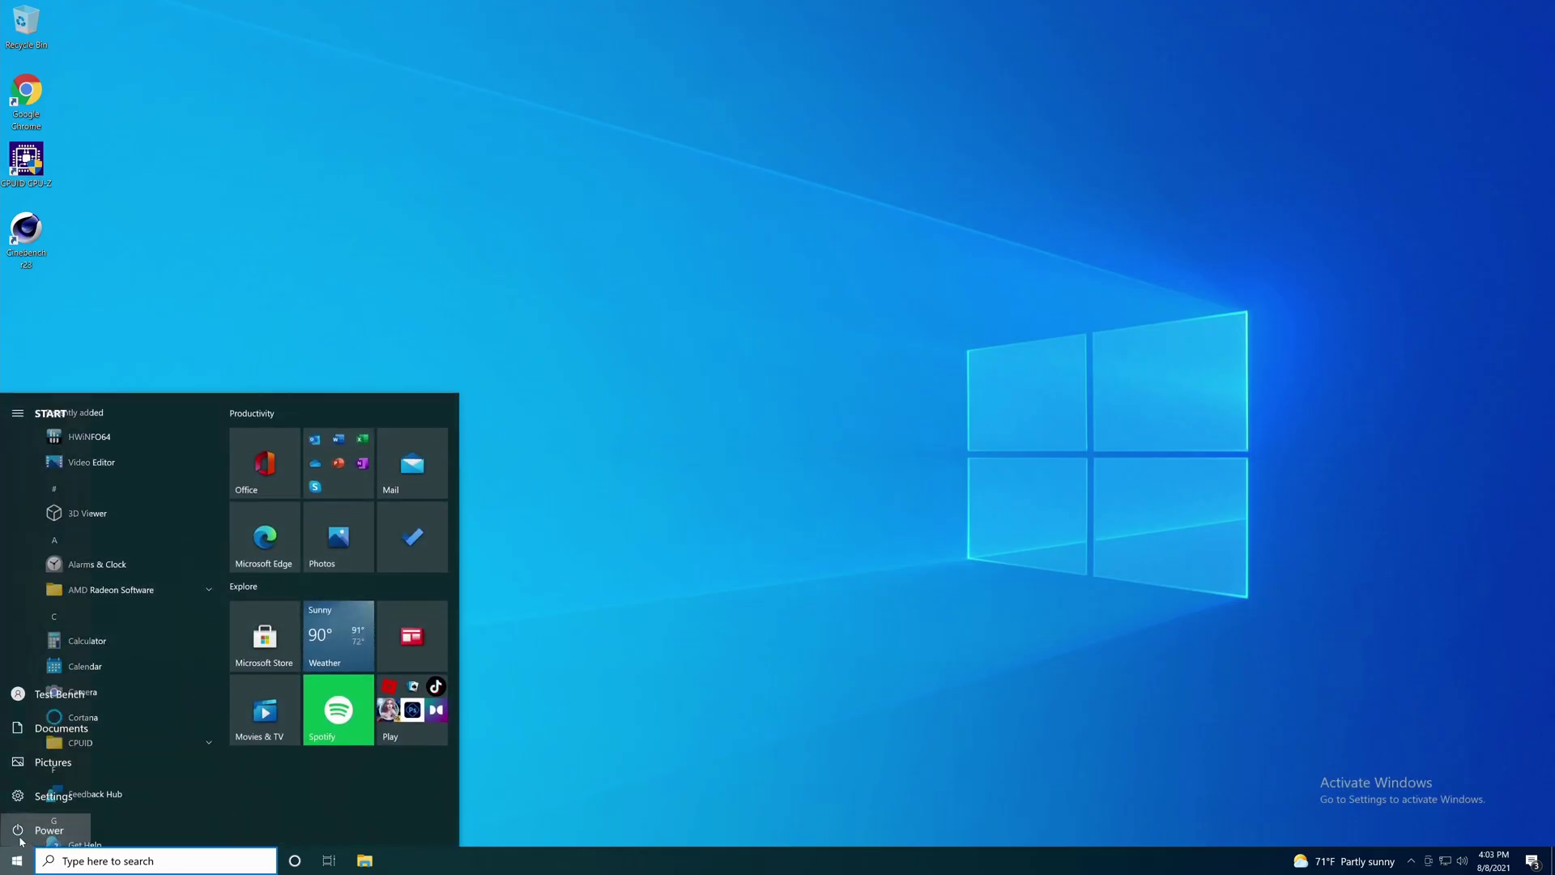
Open the Start menu power options to restart the PC into the BIOS
{"action": "left_click", "coordinate": [22, 830]}
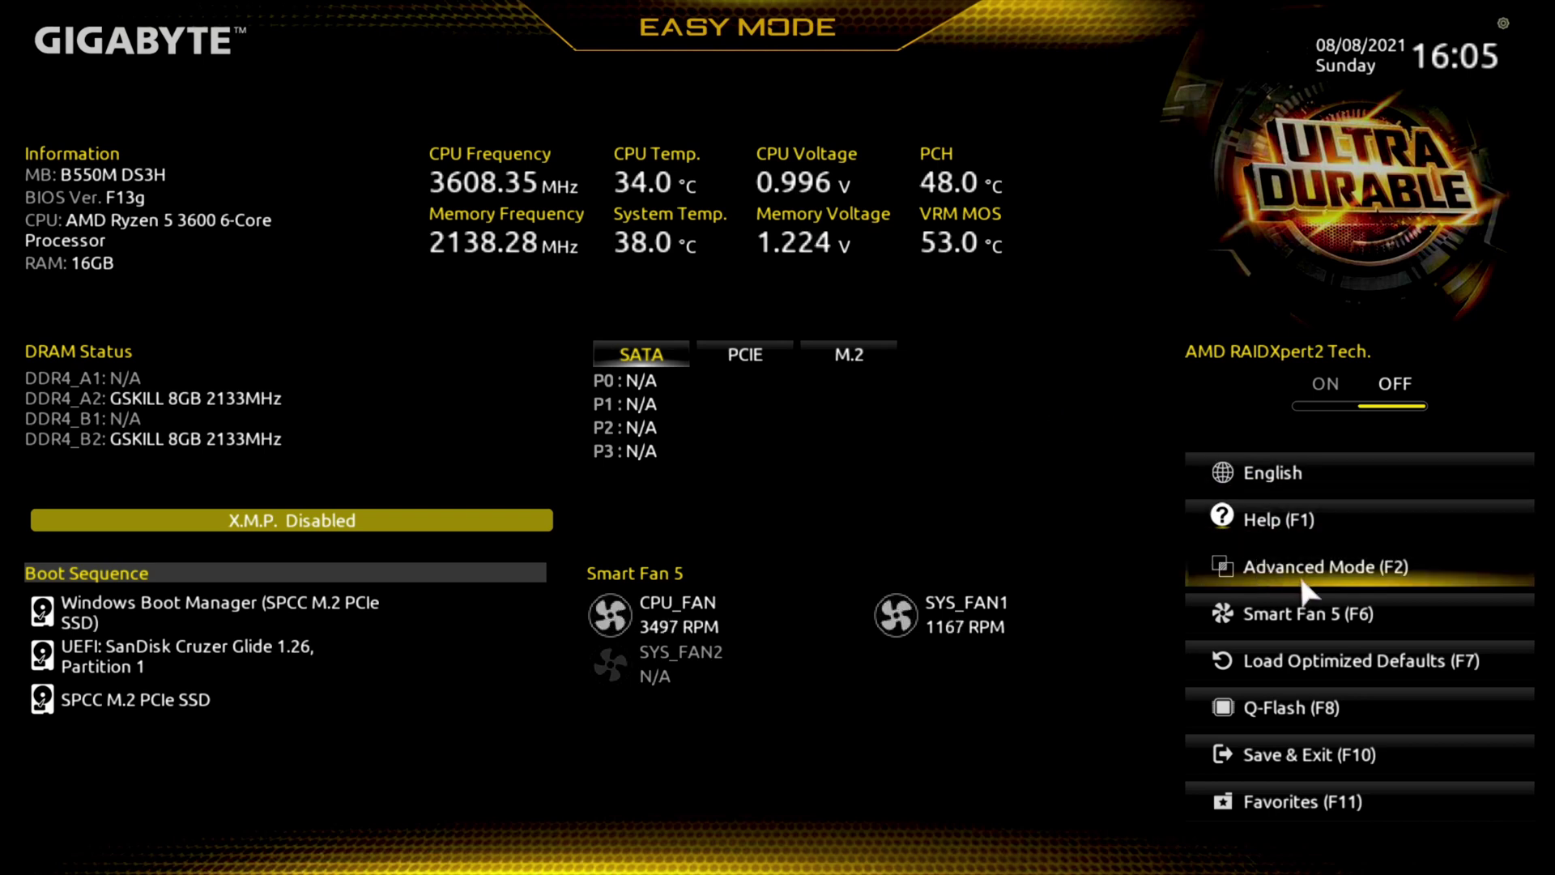
Switch to Advanced Mode and set CPU Clock Ratio to 45 on the Tweaker tab
{"action": "left_click", "coordinate": [1398, 566]}
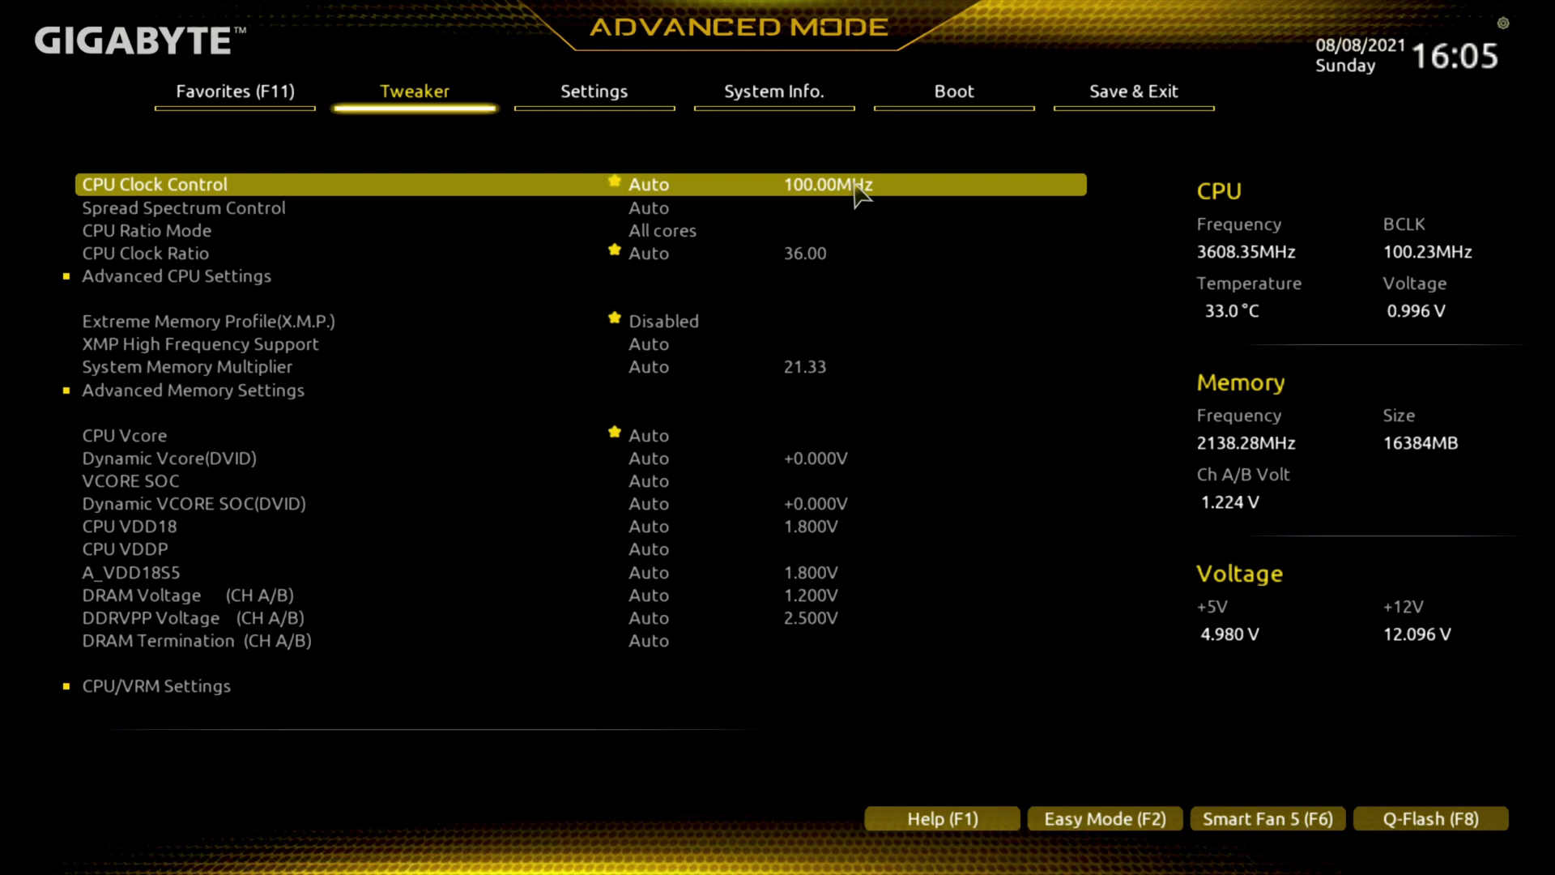
{"action": "left_click", "coordinate": [101, 257]}
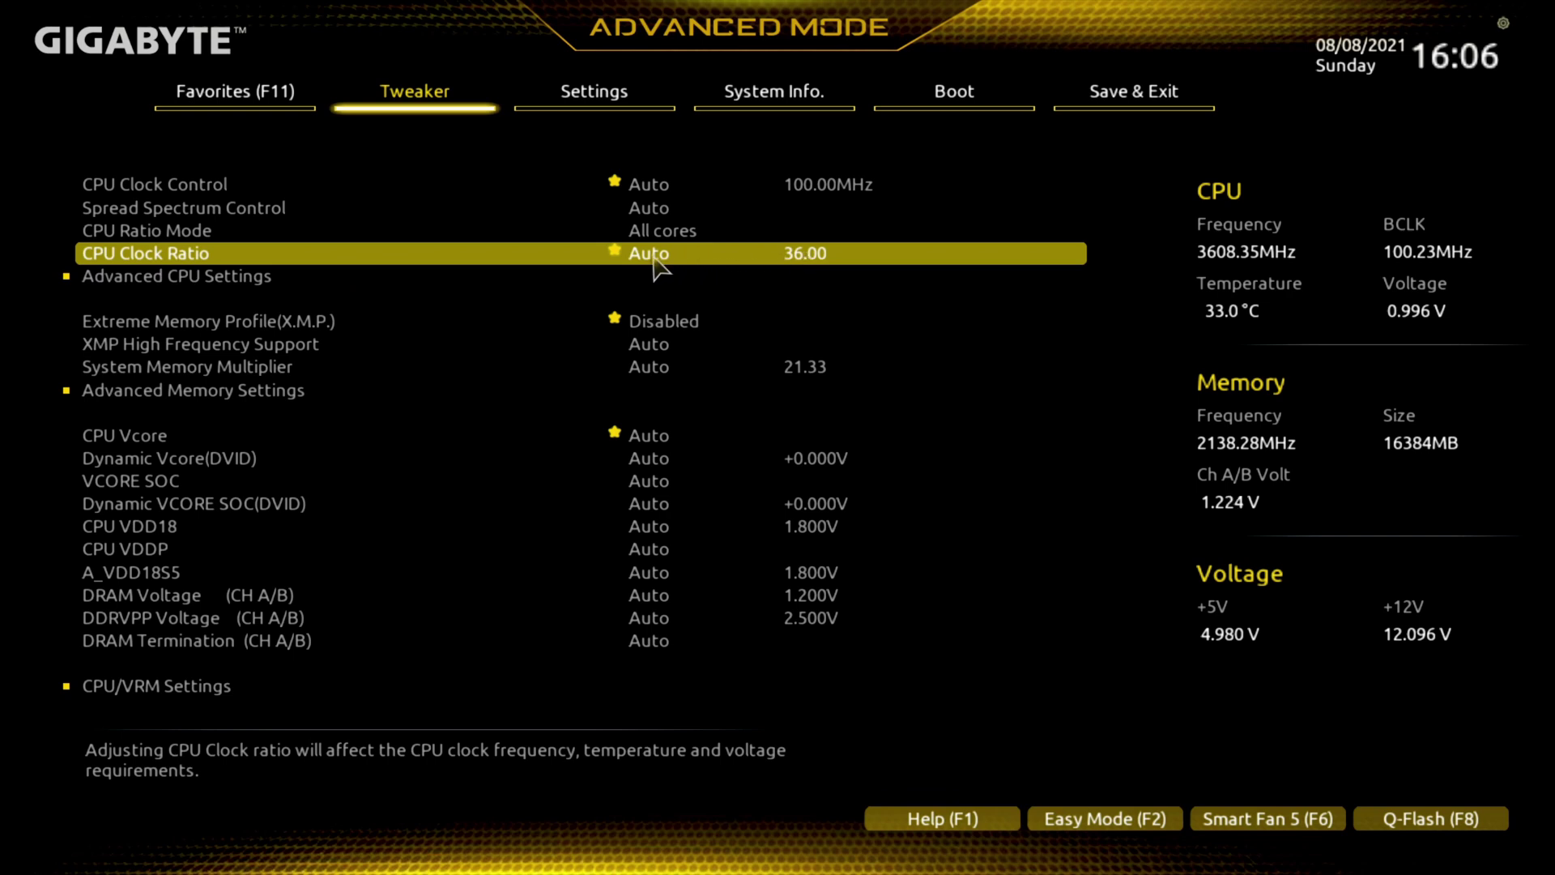
{"action": "type", "text": "45"}
{"action": "key", "text": "Return"}
Set CPU Vcore manually to 1.352 V
{"action": "left_click", "coordinate": [104, 440]}
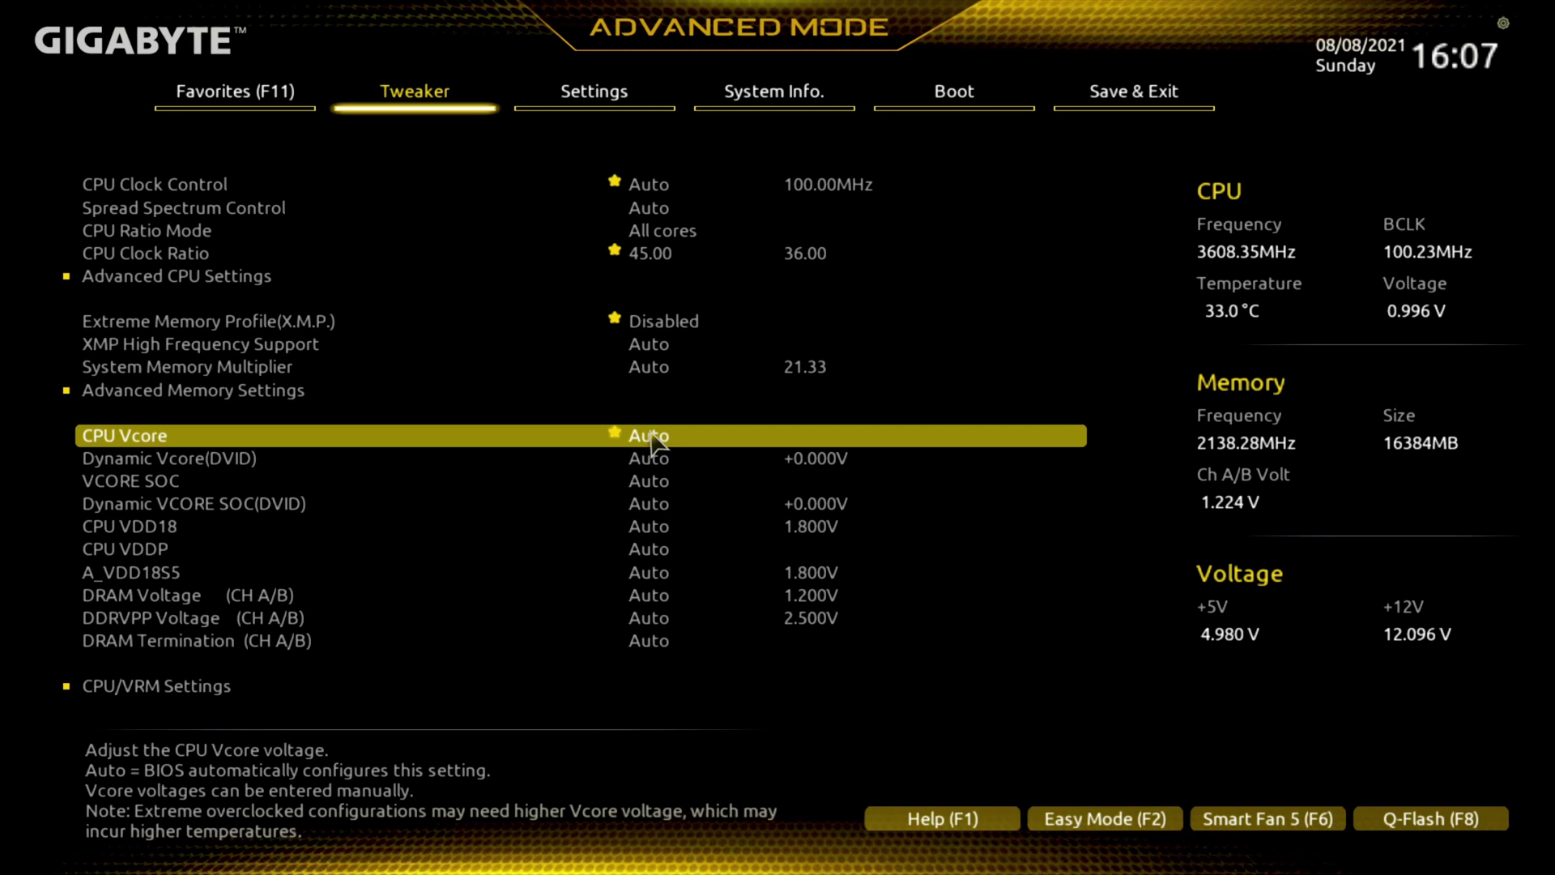
{"action": "type", "text": "1.352V"}
Set Core Performance Boost to Disabled in Advanced CPU Settings
{"action": "left_click", "coordinate": [156, 278]}
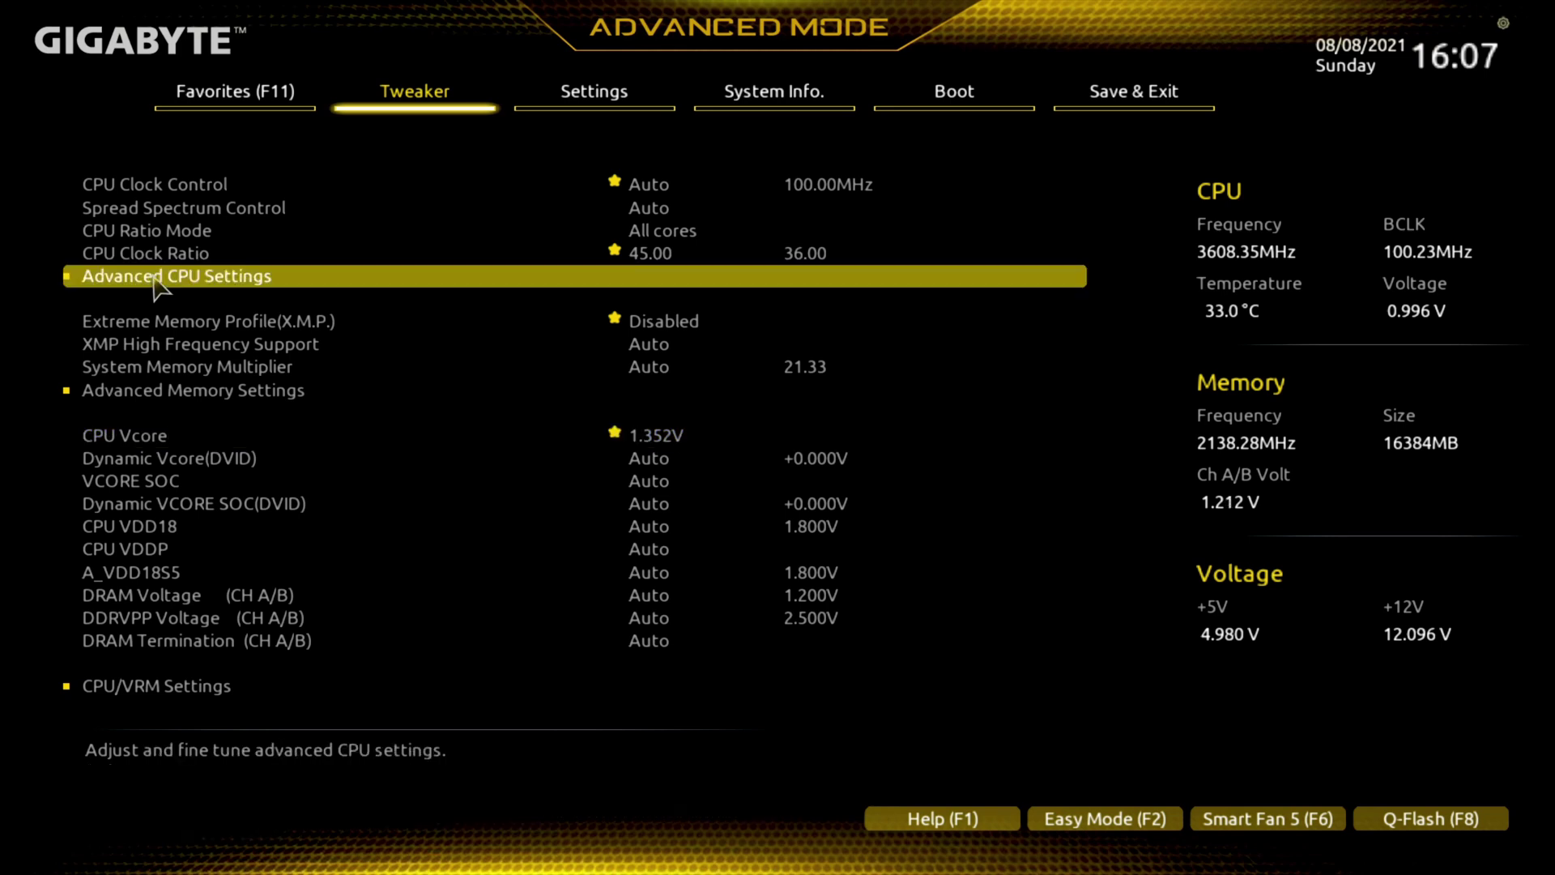
{"action": "left_click", "coordinate": [156, 278]}
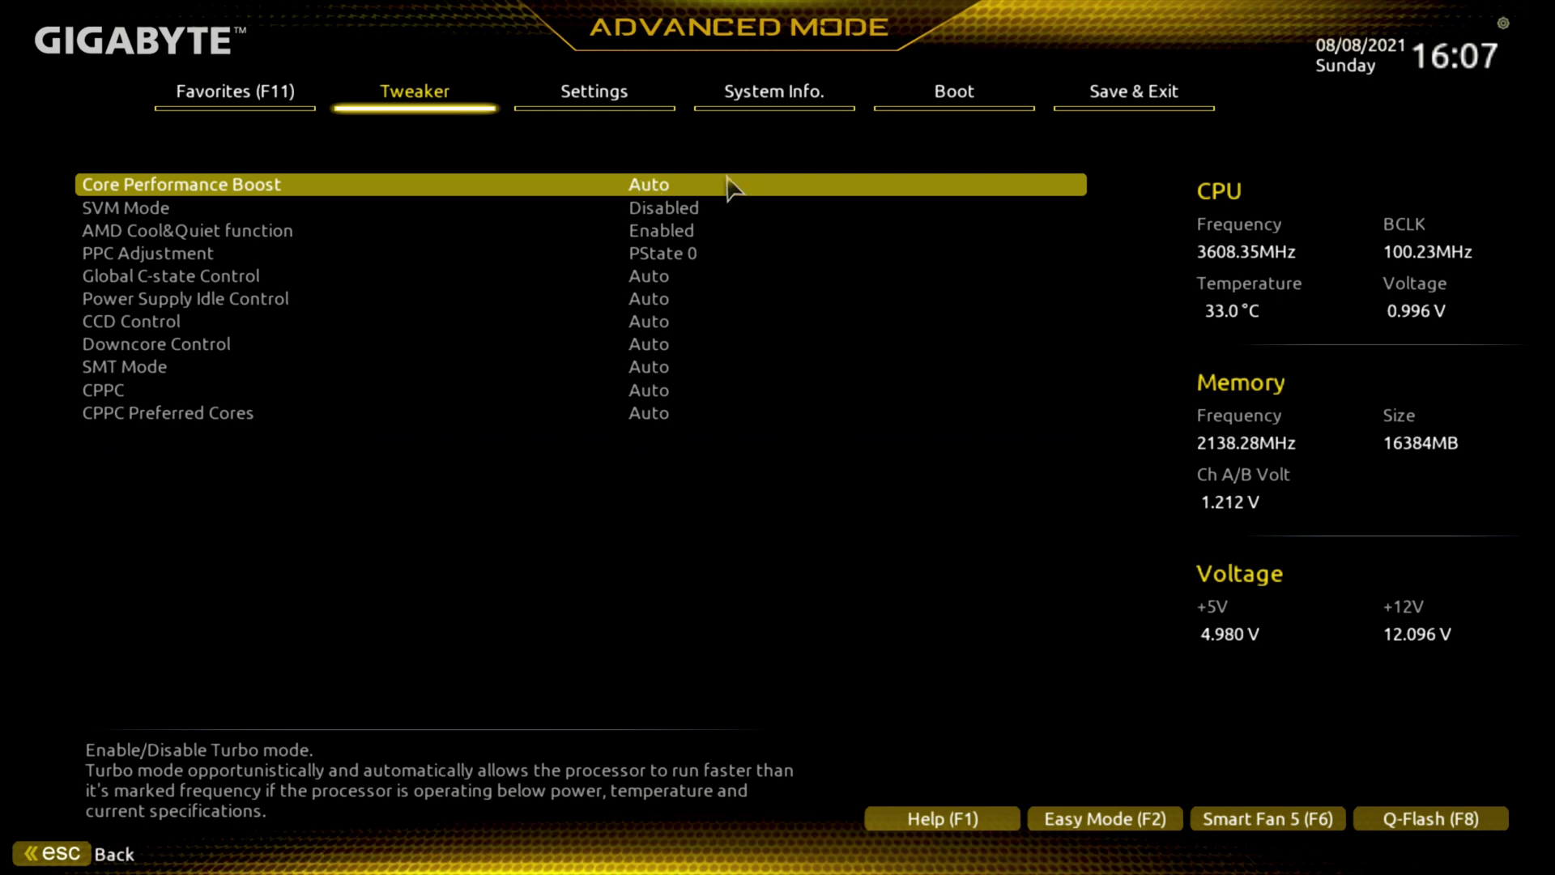
{"action": "left_click", "coordinate": [666, 186]}
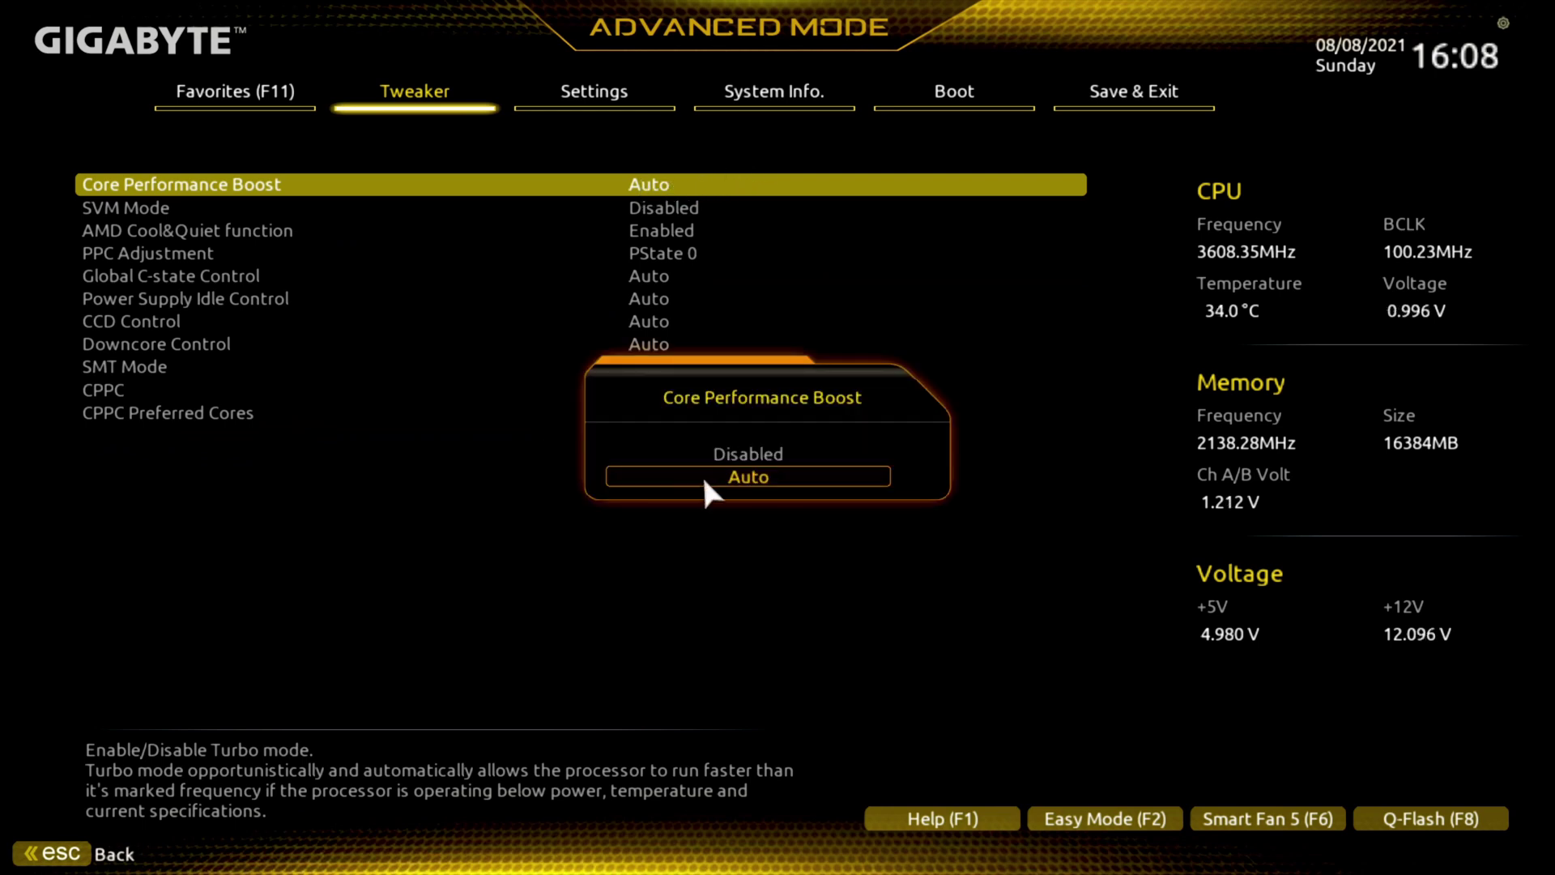
{"action": "left_click", "coordinate": [756, 447]}
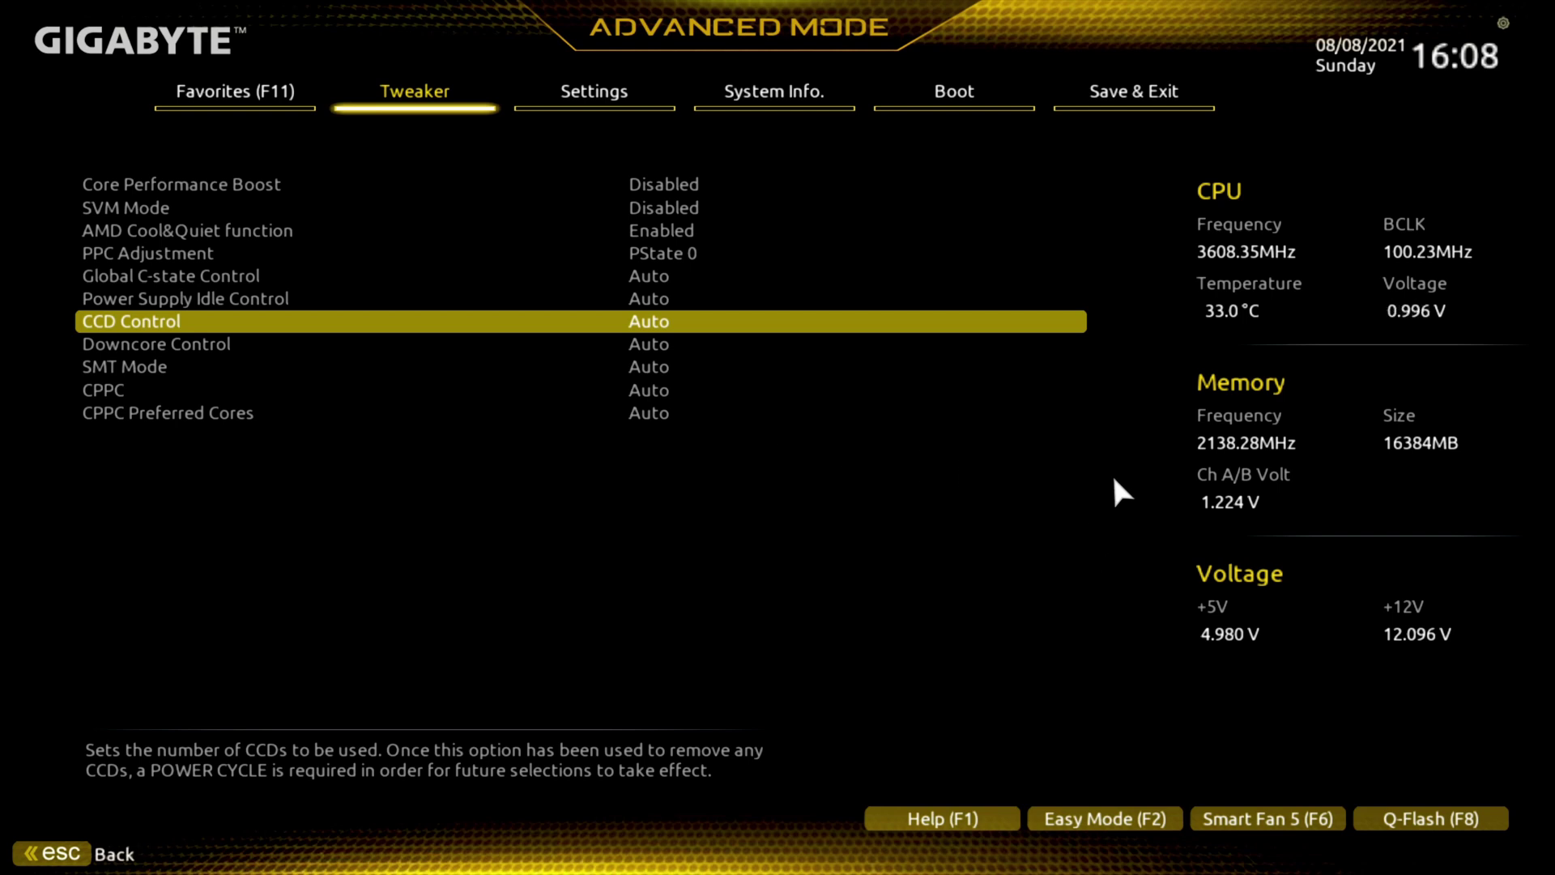
Save the BIOS overclock settings with Save & Exit Setup and reboot
{"action": "left_click", "coordinate": [1126, 104]}
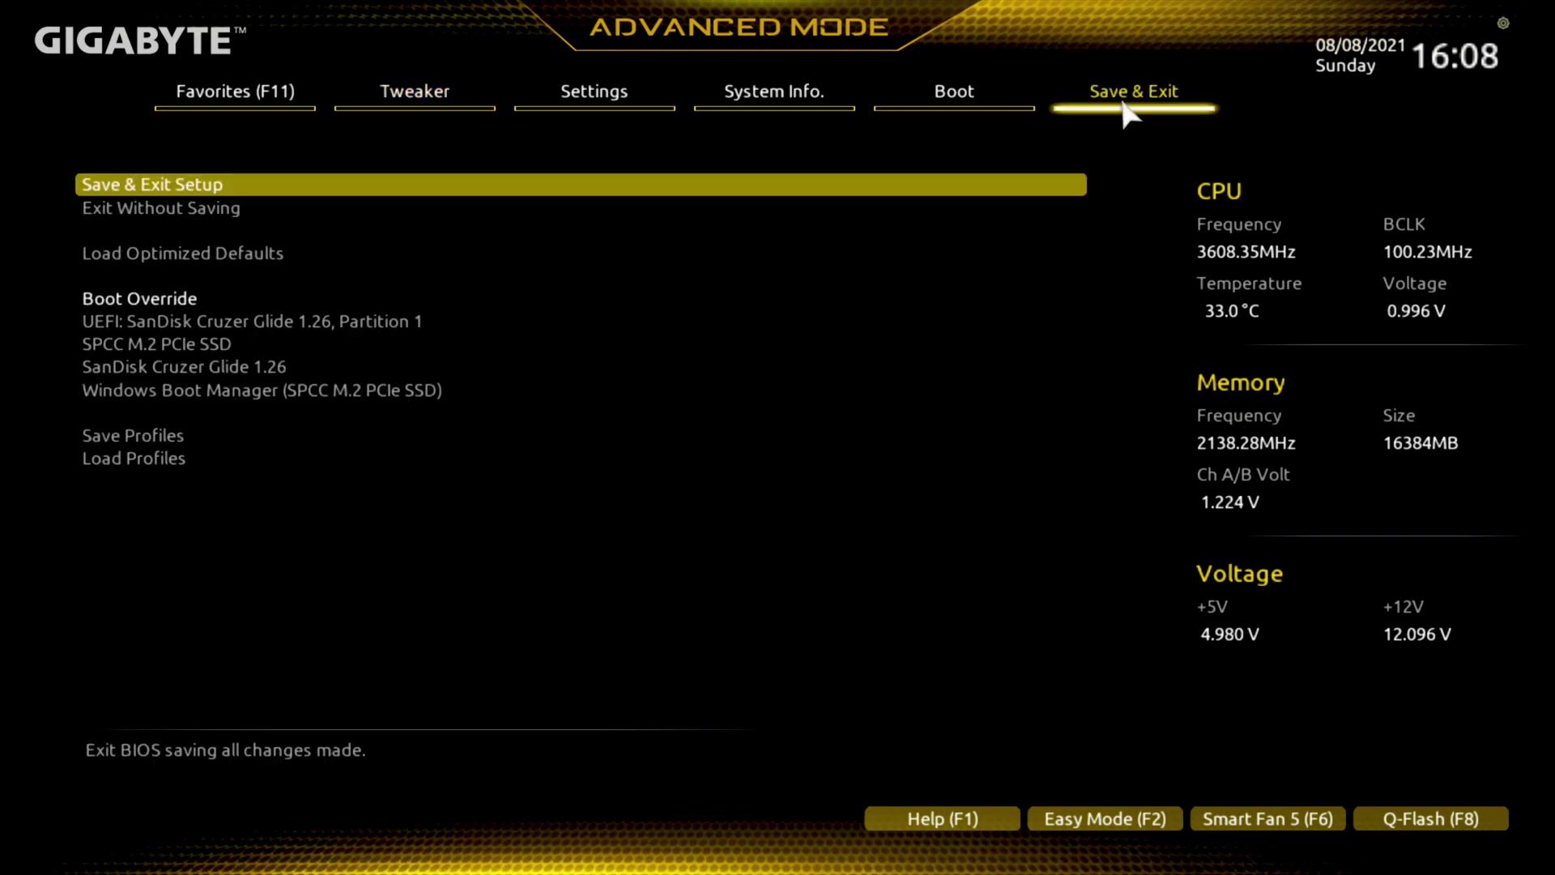
{"action": "left_click", "coordinate": [126, 189]}
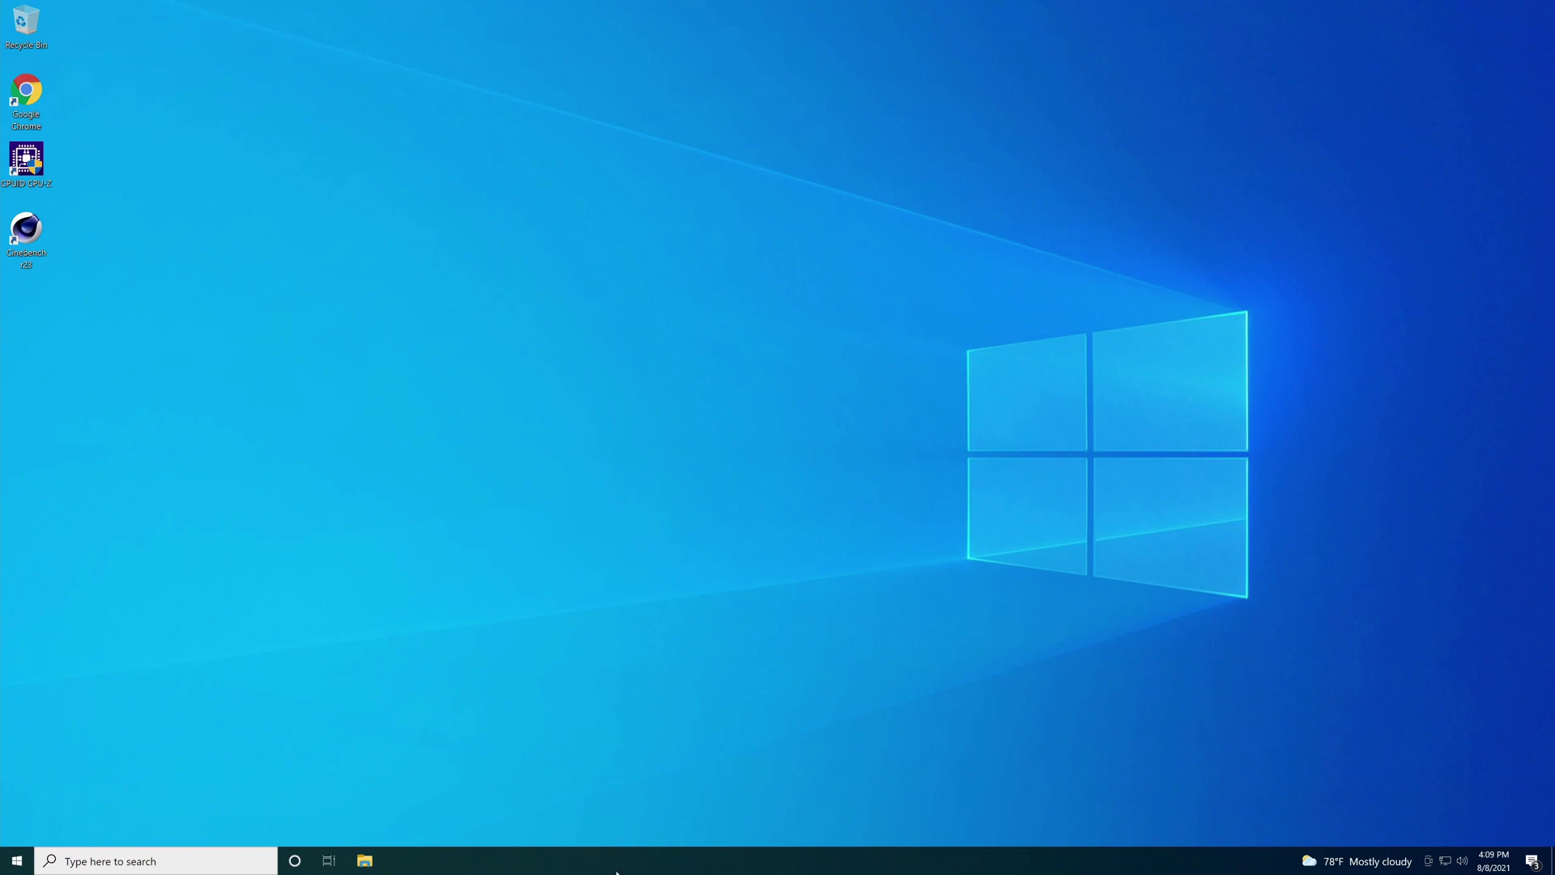
Check the Ryzen 5 3600's clock speed on Task Manager's Performance CPU page
{"action": "right_click", "coordinate": [562, 871]}
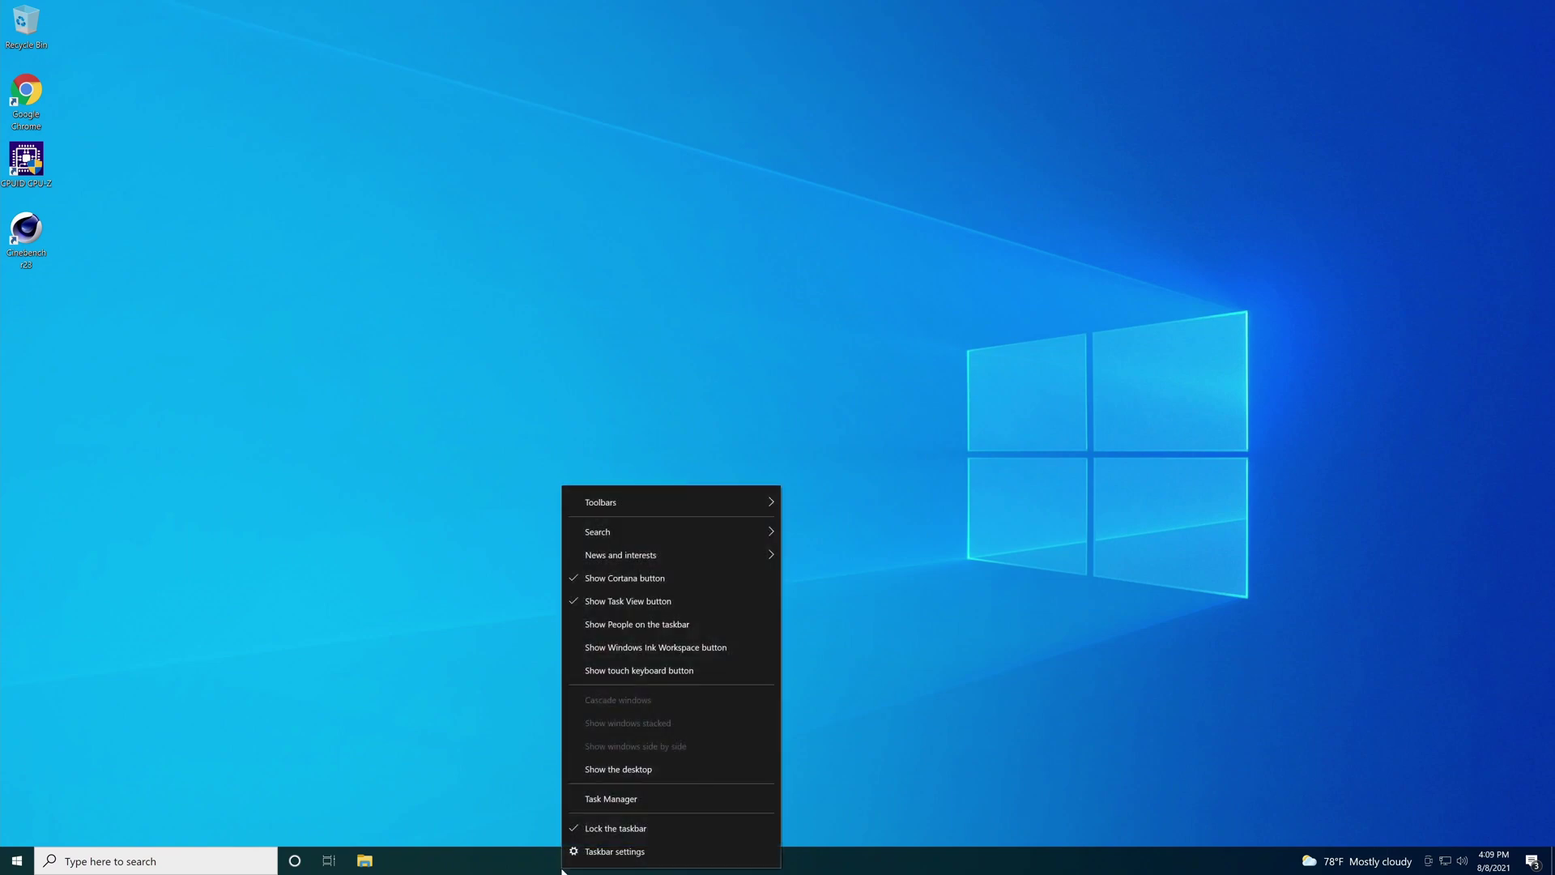
{"action": "left_click", "coordinate": [615, 802]}
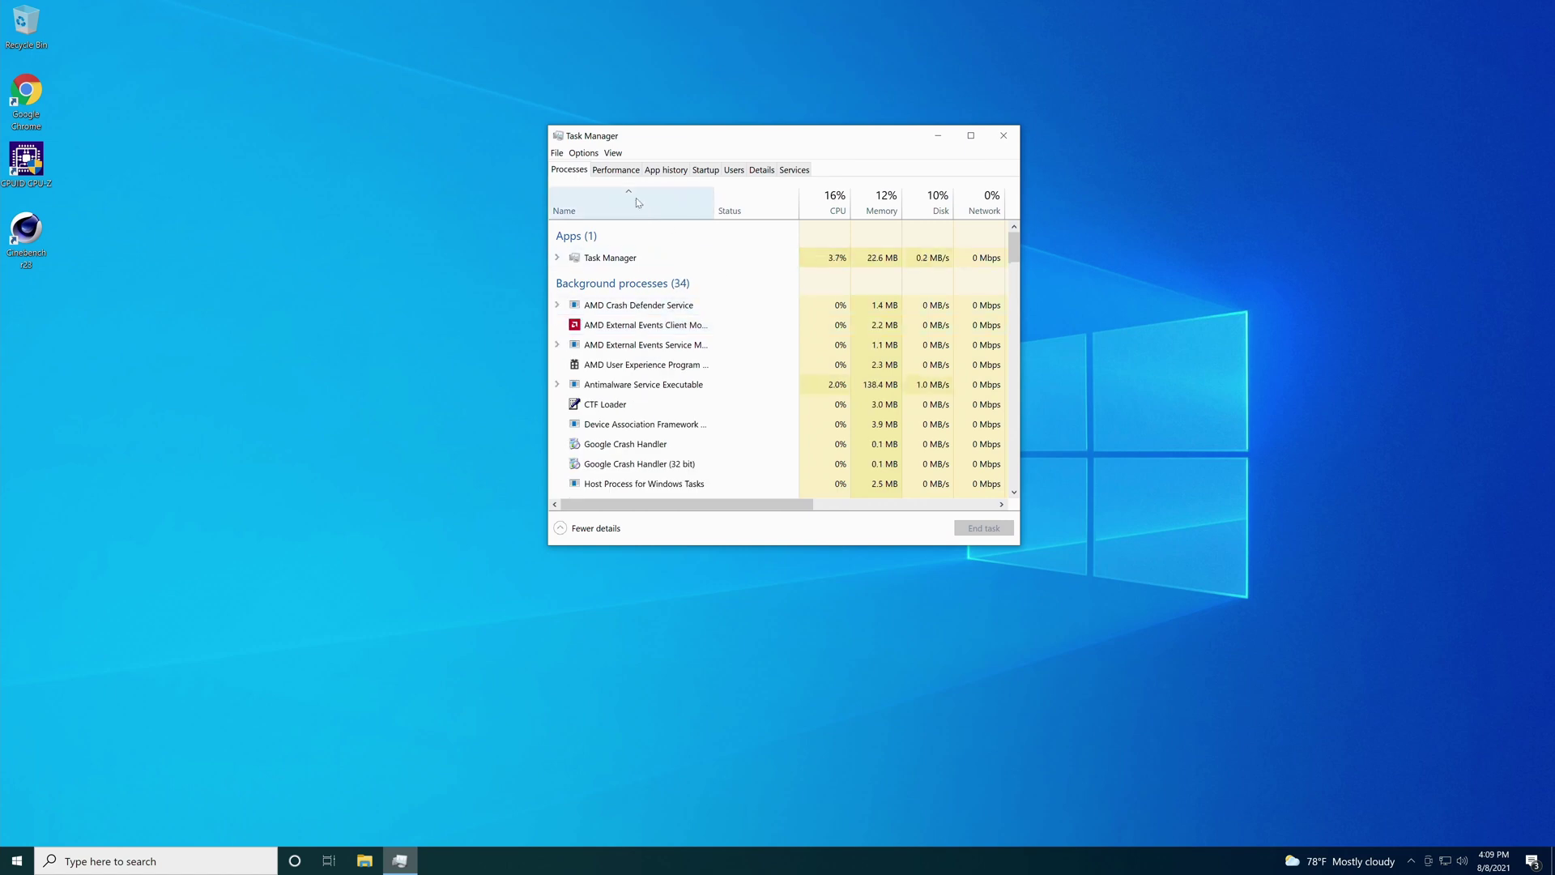
{"action": "left_click", "coordinate": [612, 173]}
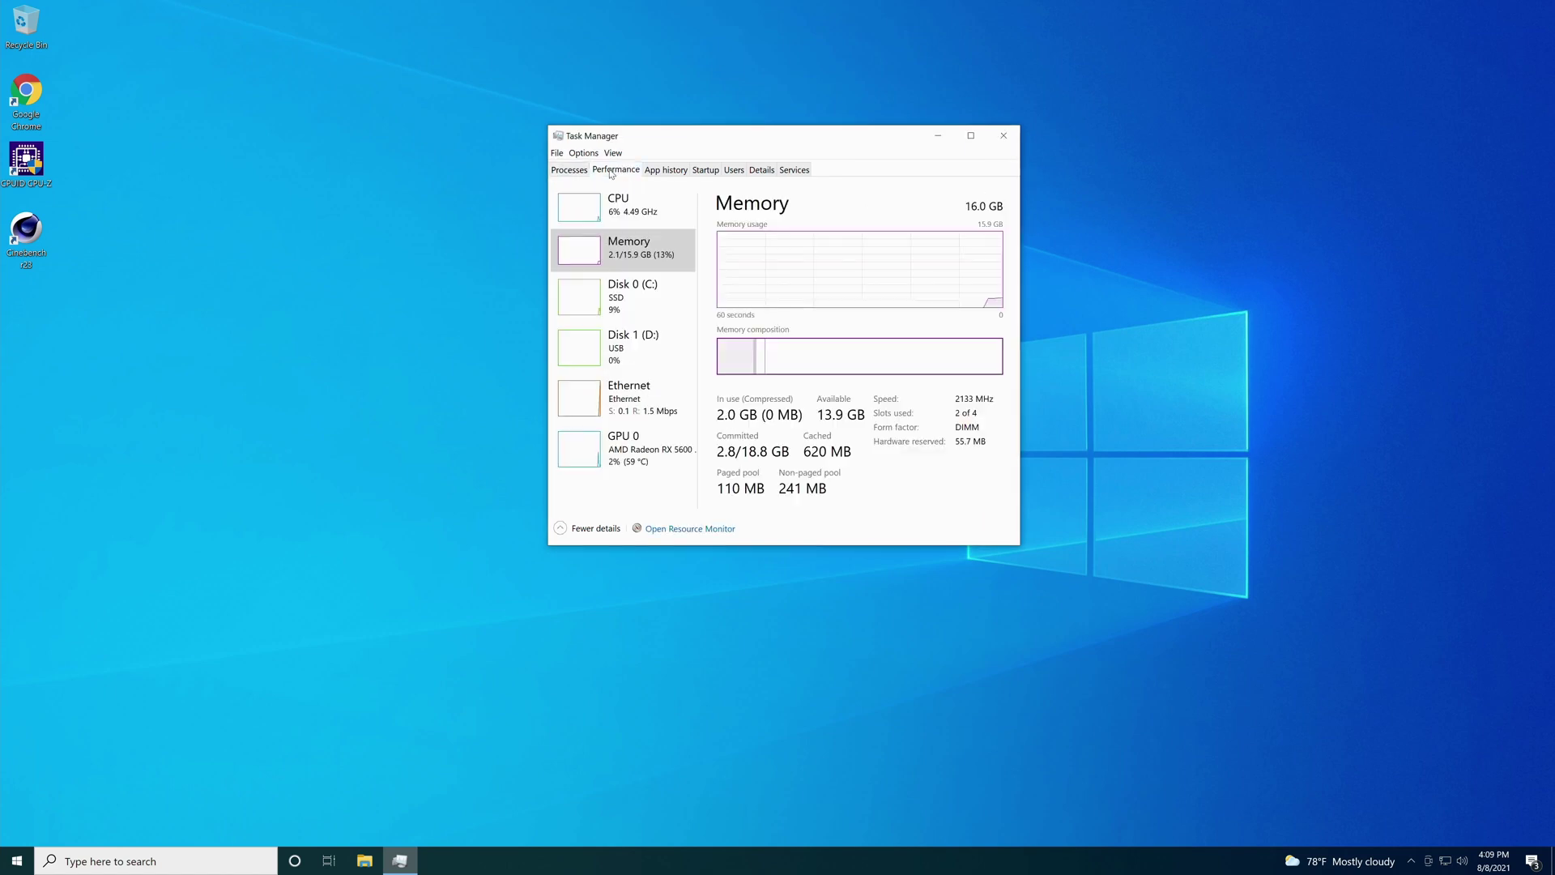
{"action": "left_click", "coordinate": [623, 207]}
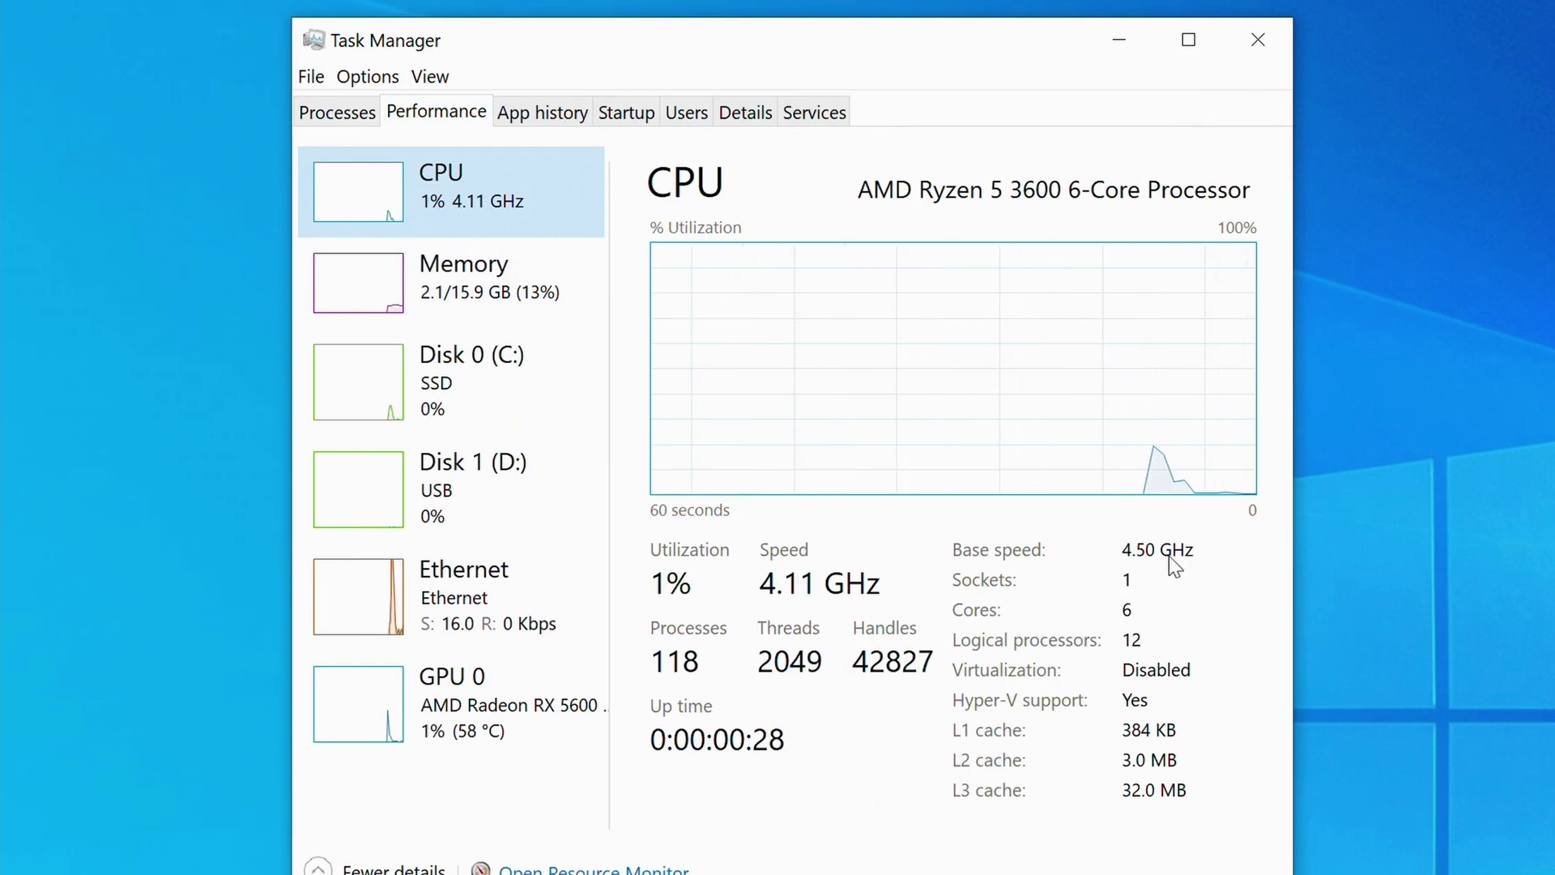
Close Task Manager and relaunch HWiNFO64 sensors-only to check the 4,491.6 MHz, 45.0x core readings
{"action": "left_click", "coordinate": [1257, 36]}
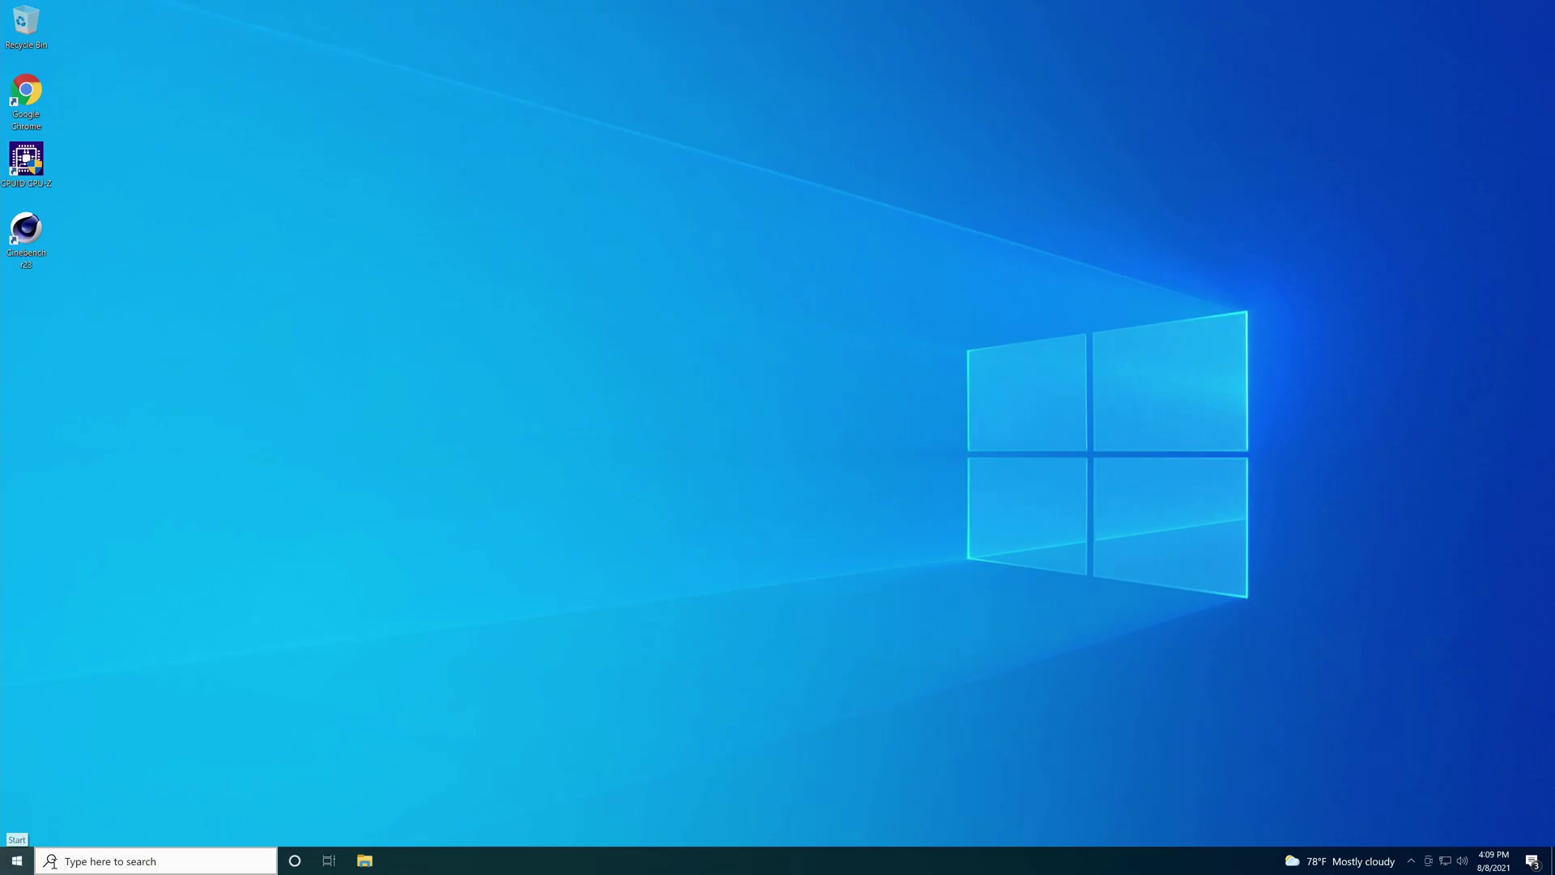
{"action": "left_click", "coordinate": [81, 863]}
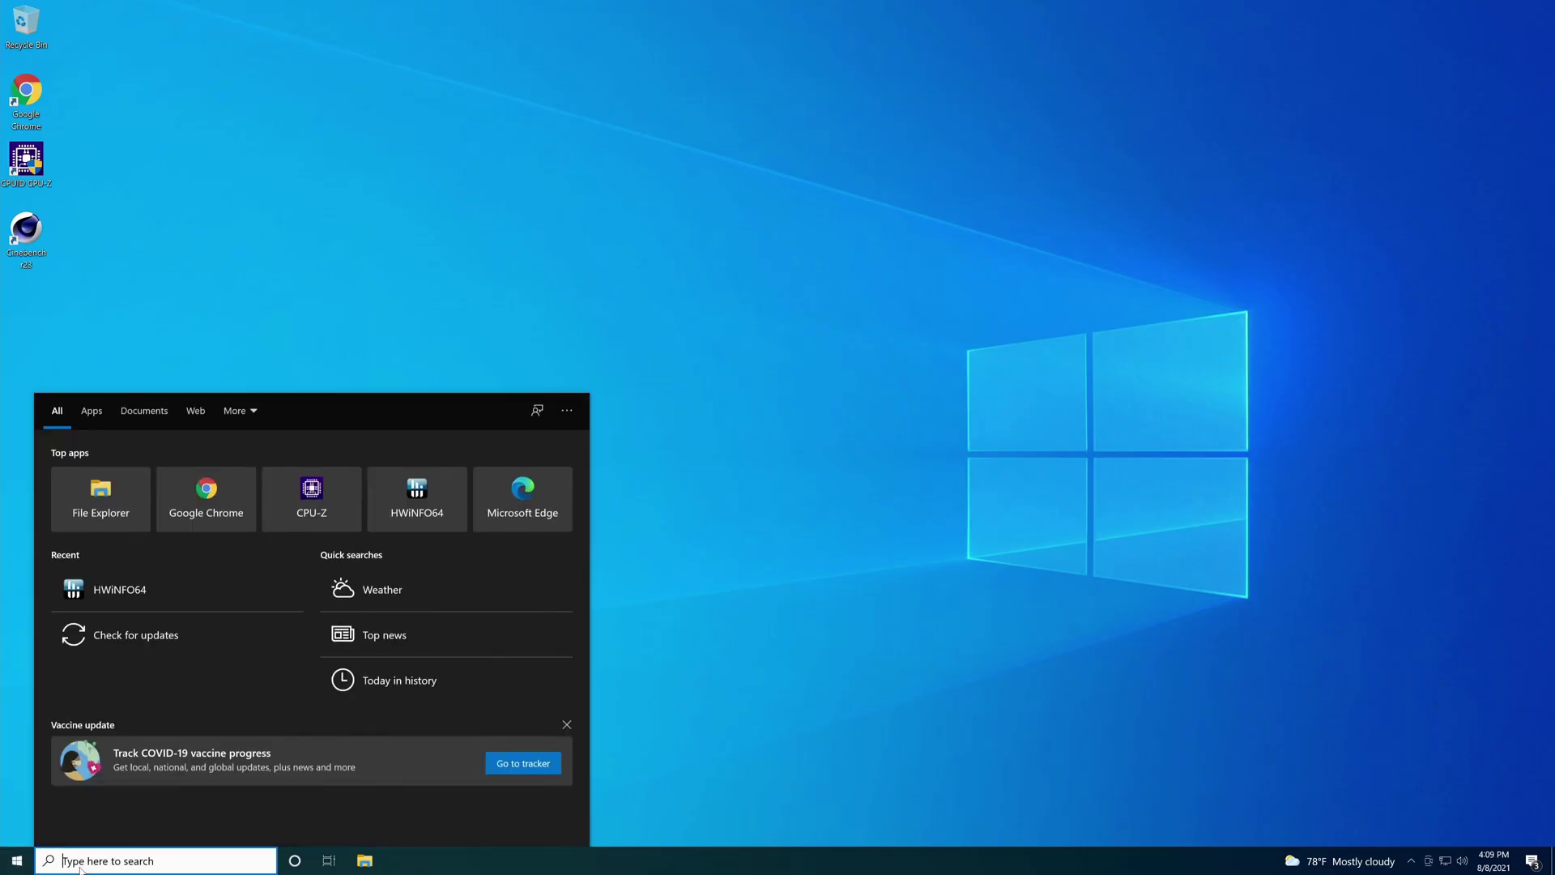
{"action": "type", "text": "h"}
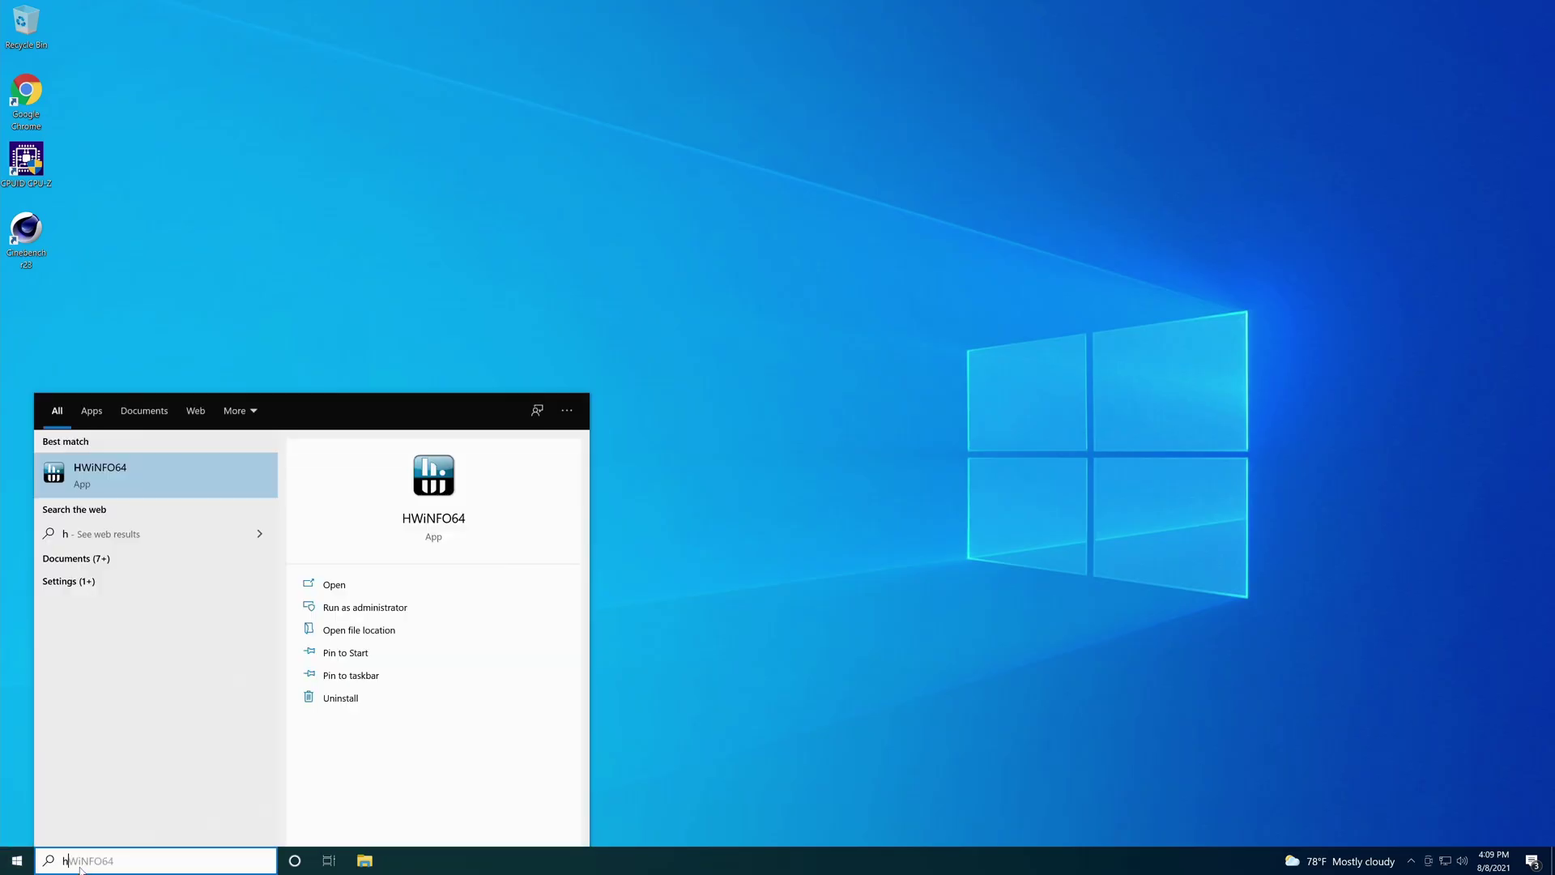
{"action": "left_click", "coordinate": [104, 480]}
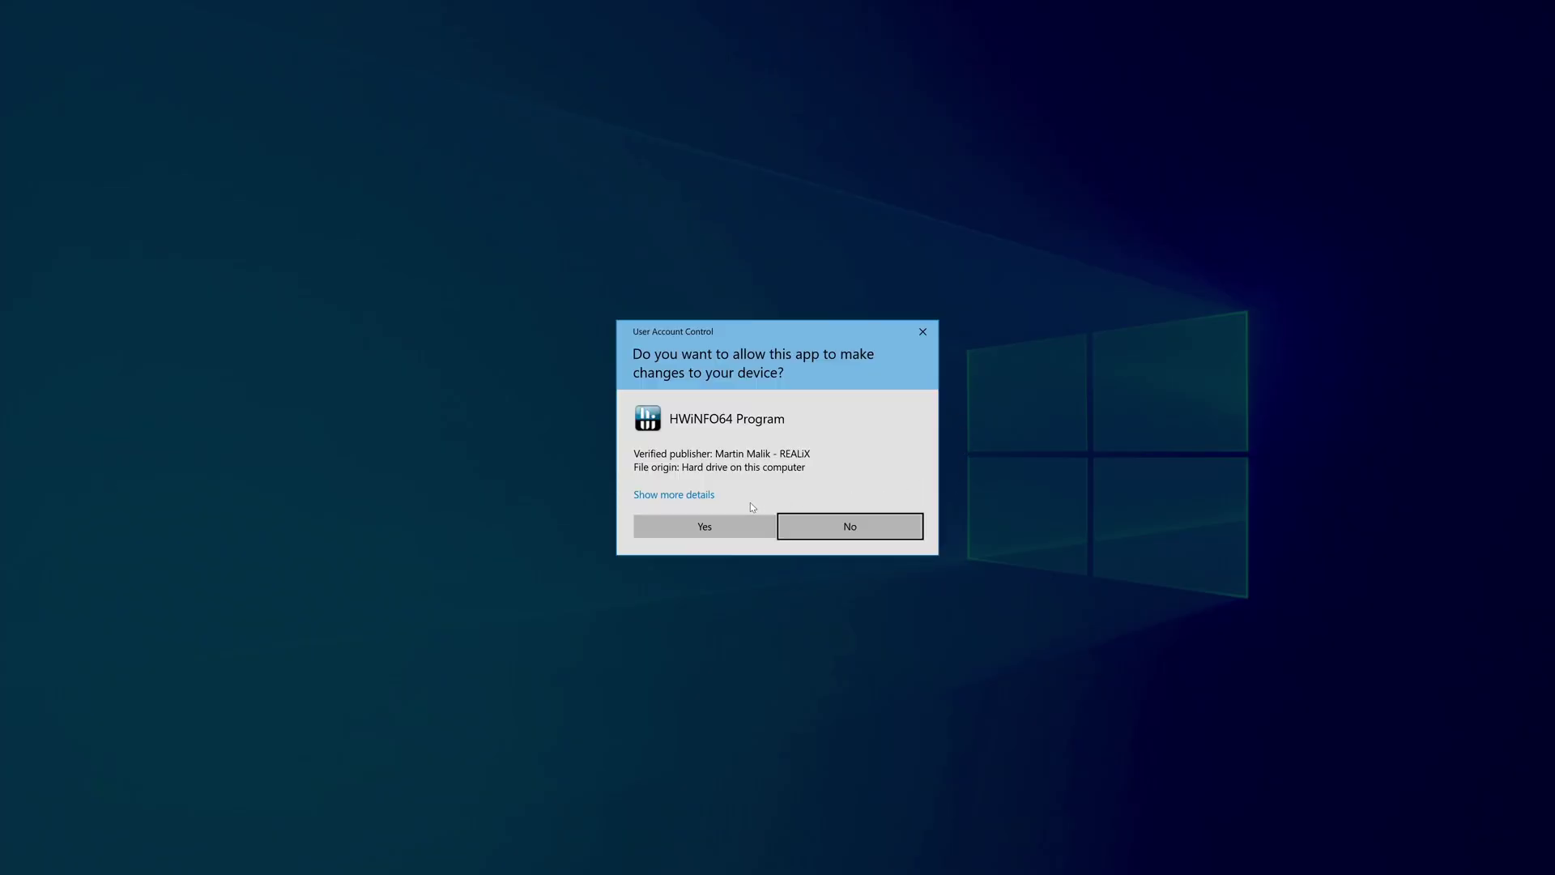
{"action": "left_click", "coordinate": [702, 525]}
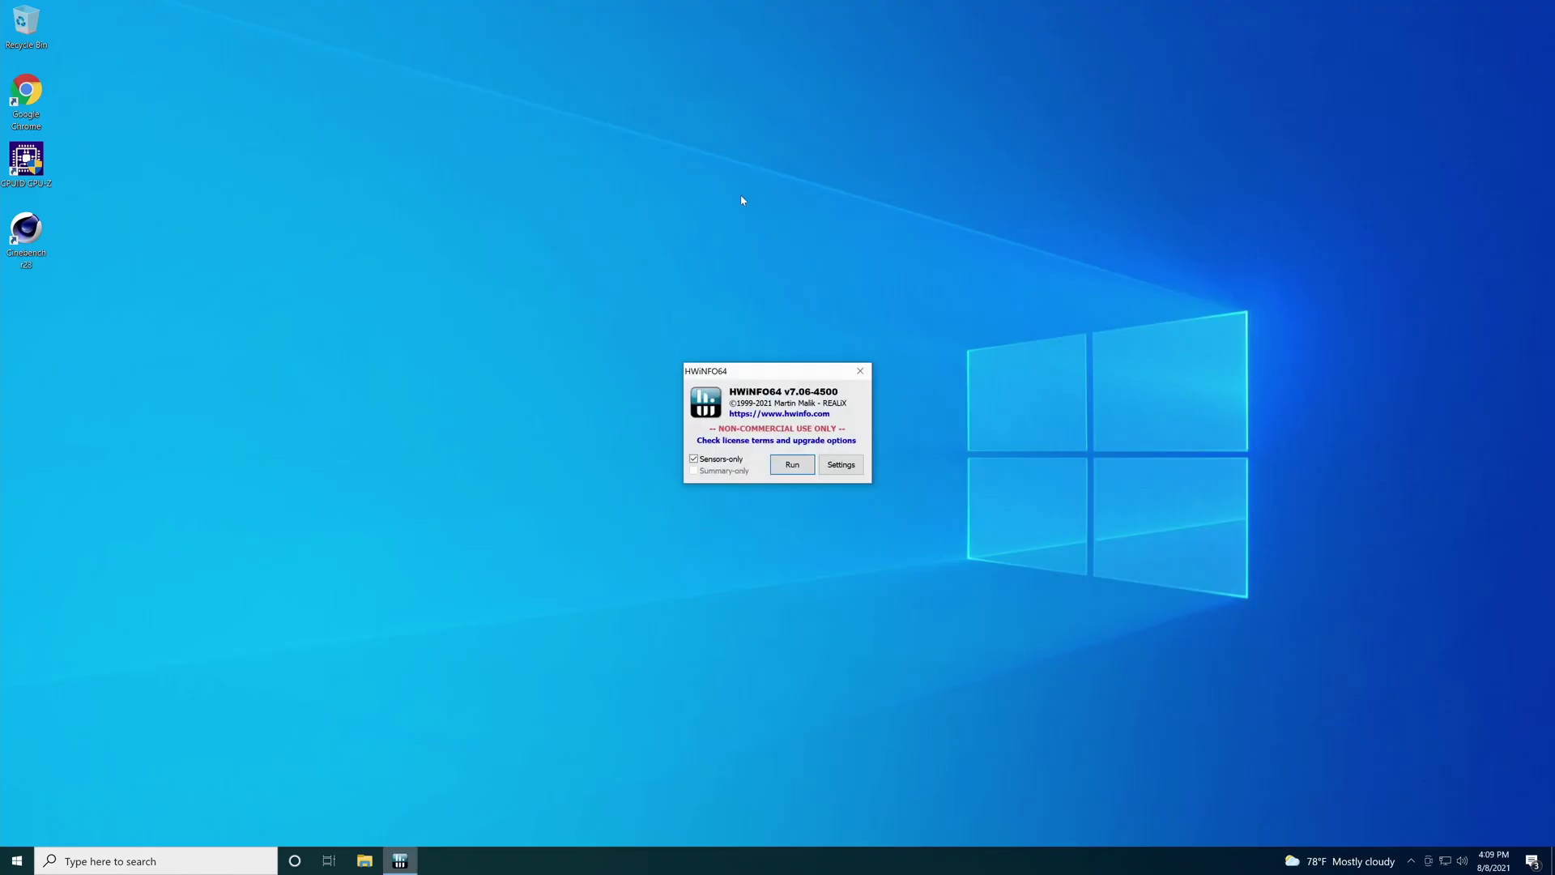
{"action": "left_click", "coordinate": [790, 468]}
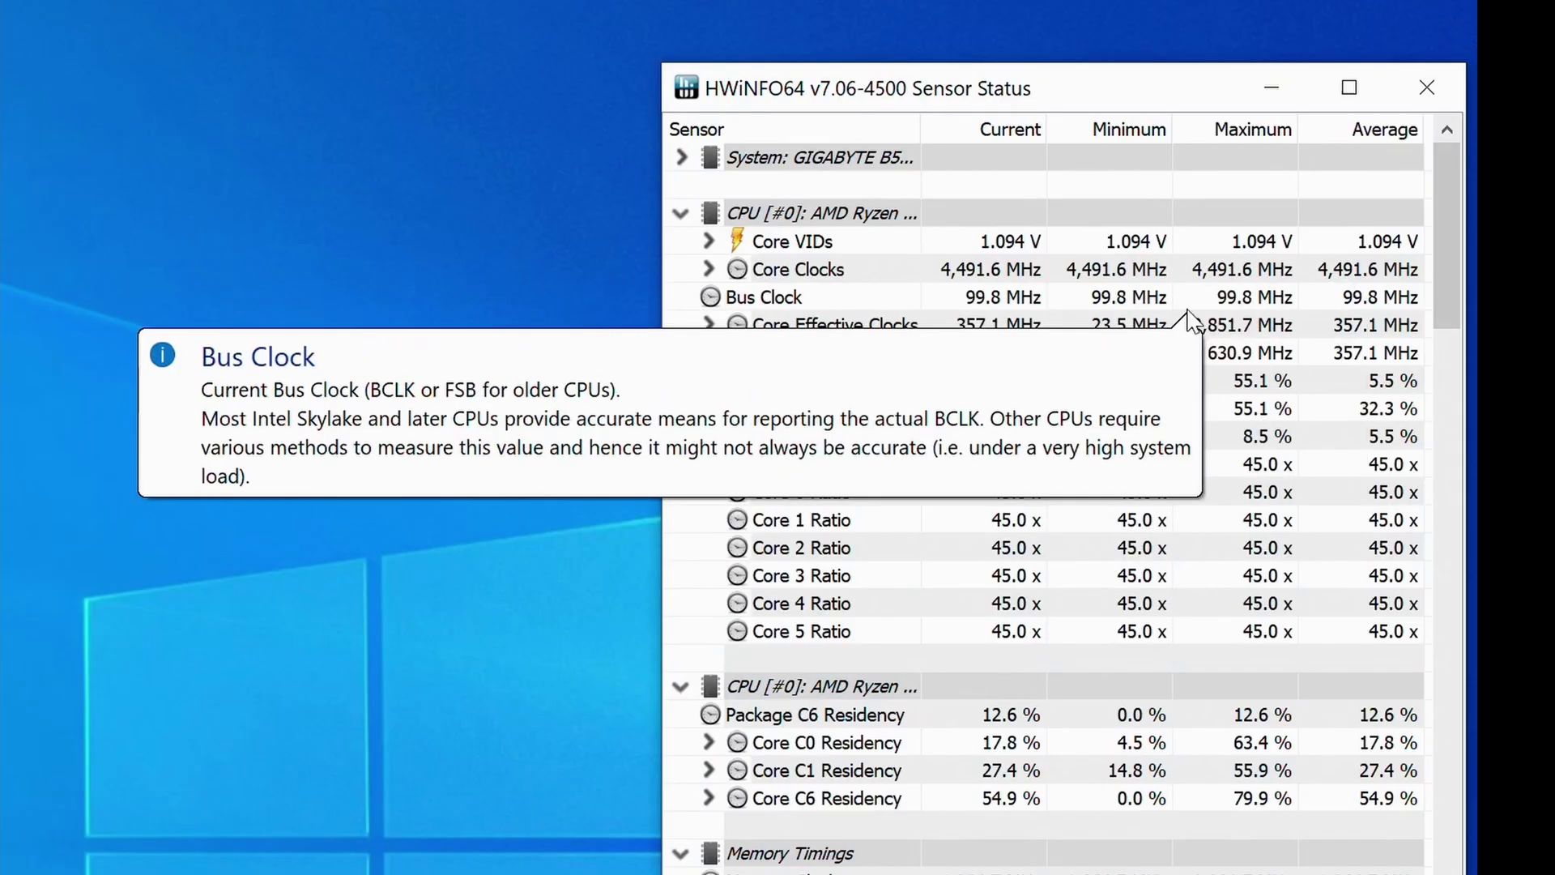
{"action": "mouse_move", "coordinate": [1326, 208]}
{"action": "mouse_move", "coordinate": [898, 253]}
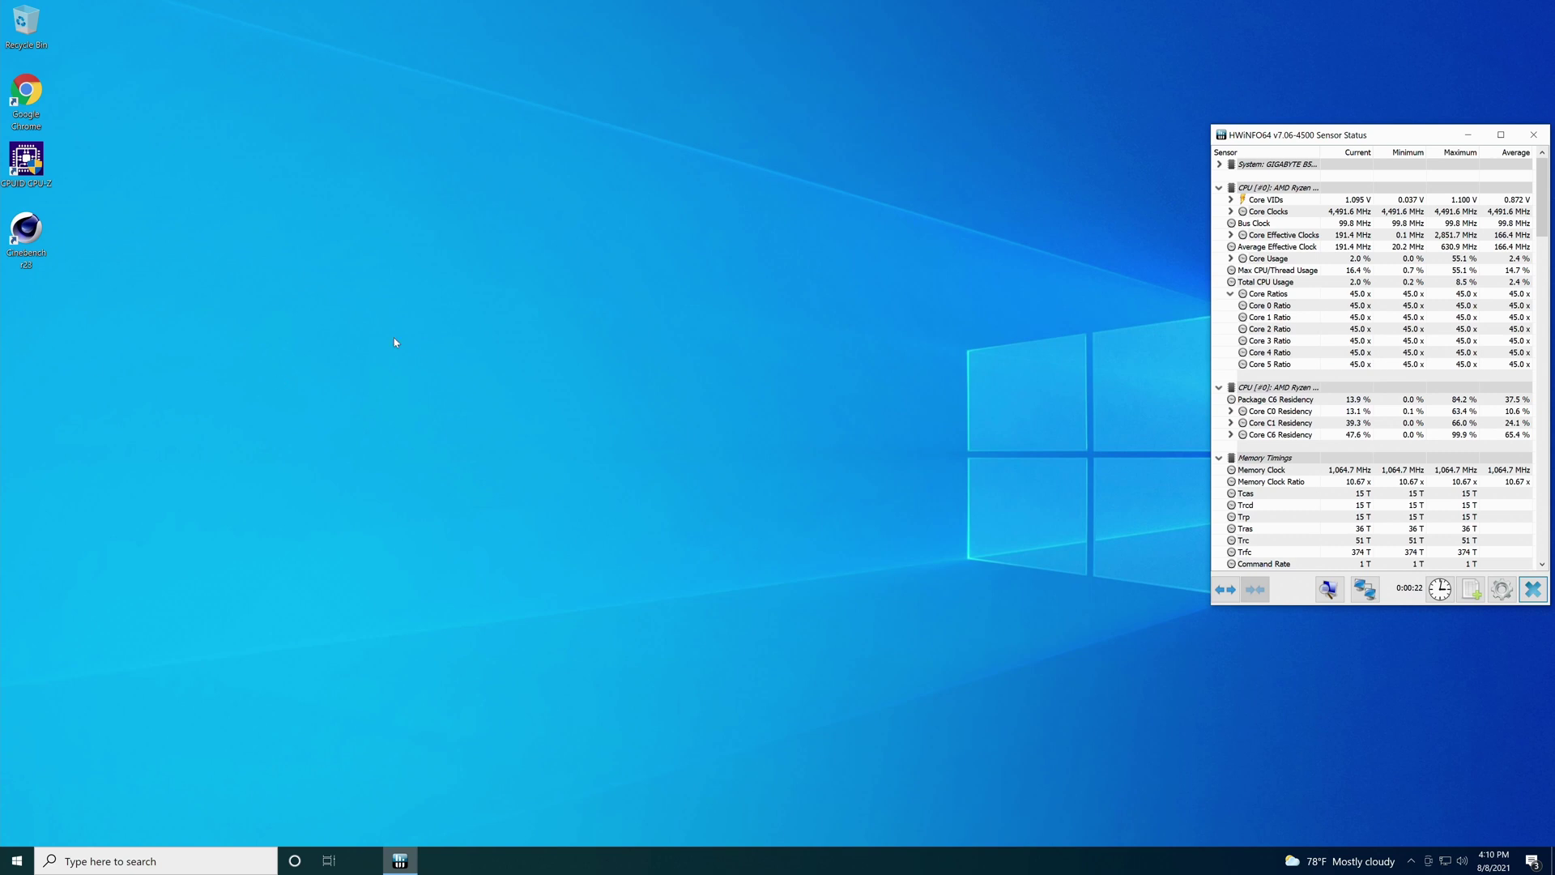
Launch Cinebench R23 and start a CPU Multi Core run with a 10-minute minimum duration
{"action": "double_click", "coordinate": [27, 254]}
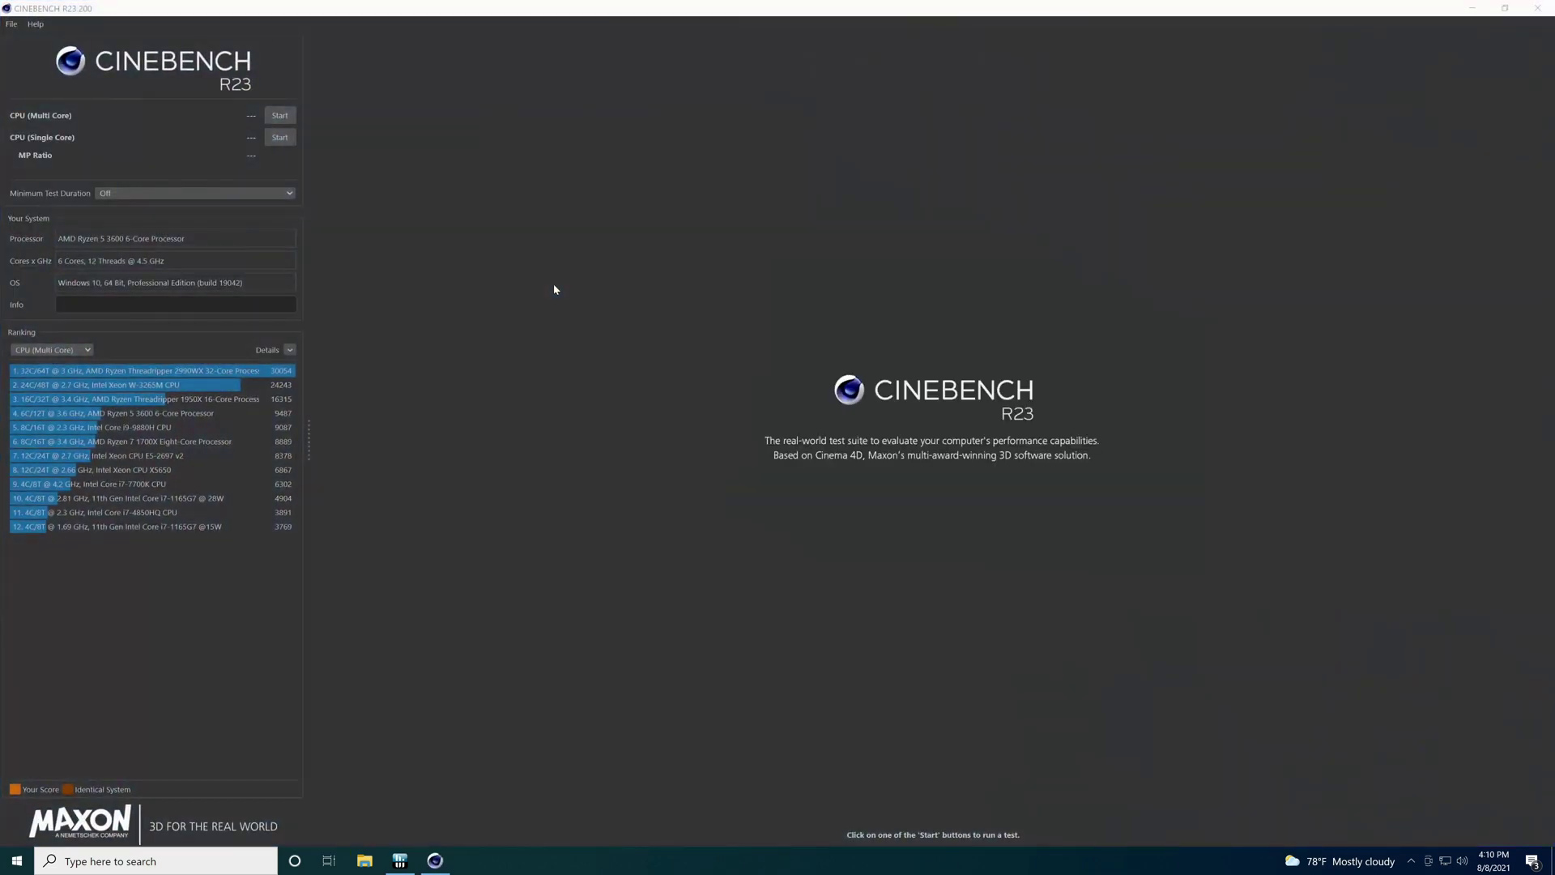
{"action": "left_click", "coordinate": [104, 196]}
{"action": "left_click", "coordinate": [111, 227]}
{"action": "mouse_move", "coordinate": [210, 501]}
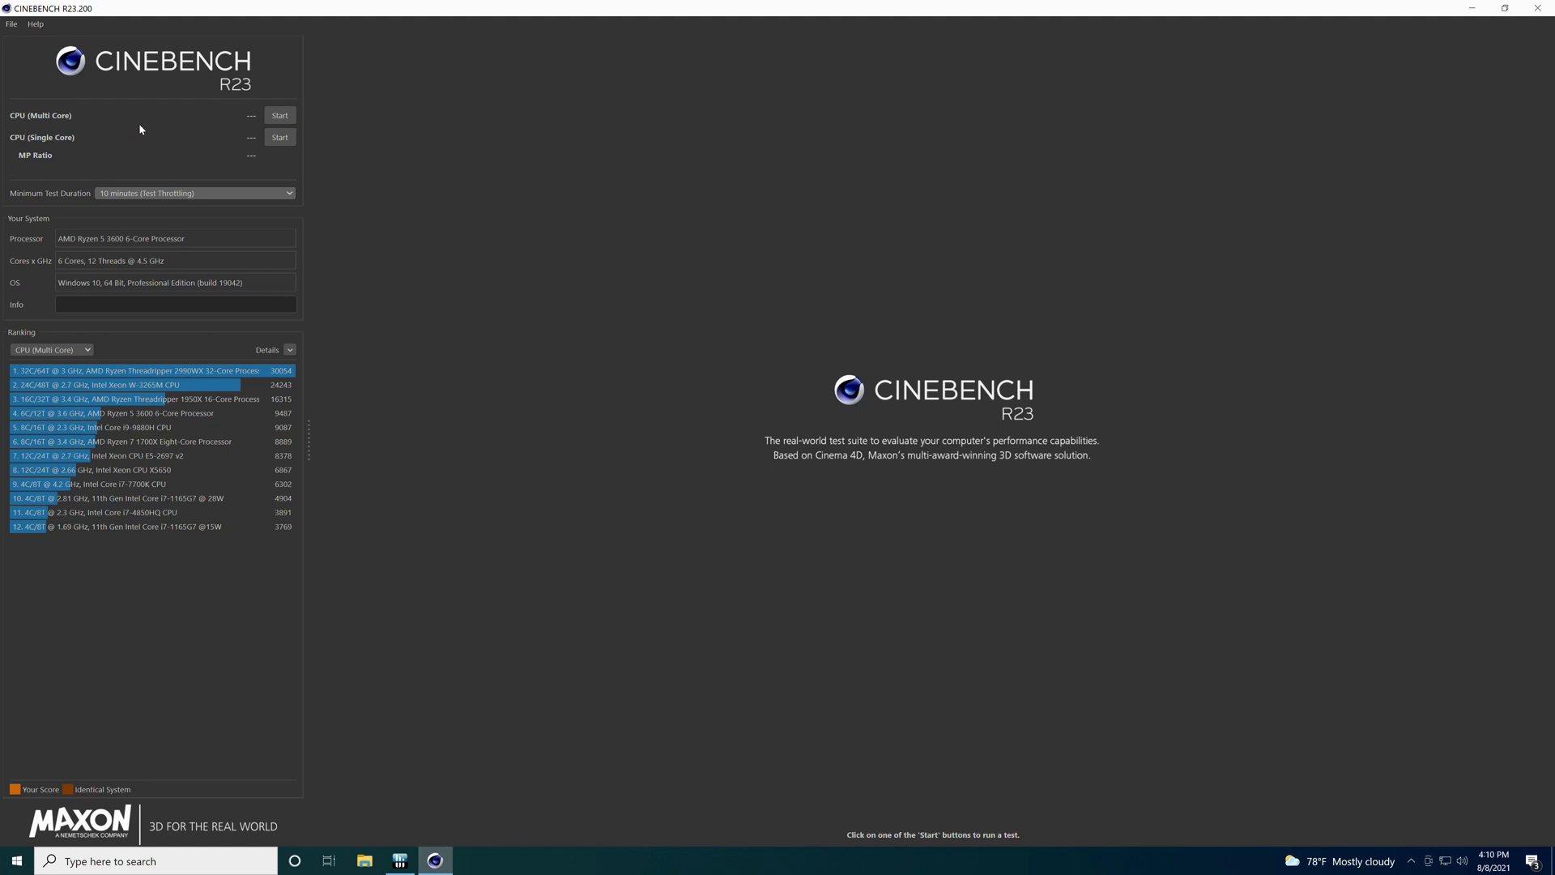
{"action": "left_click", "coordinate": [279, 116]}
{"action": "mouse_move", "coordinate": [400, 861]}
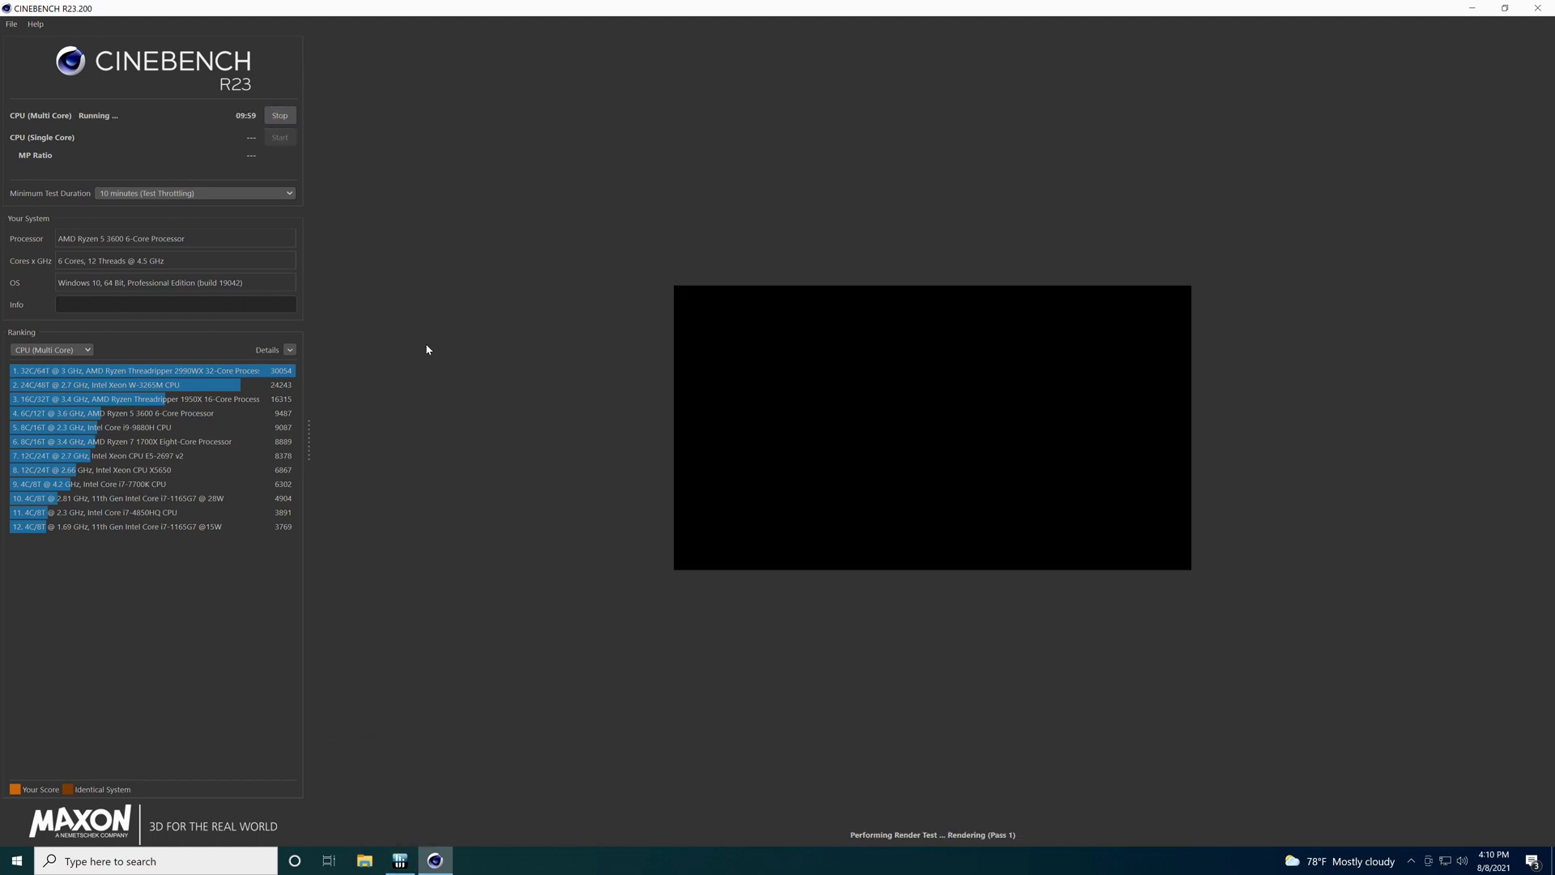
Bring up HWiNFO64 to watch the sensors while the multi-core run renders
{"action": "left_click", "coordinate": [399, 860]}
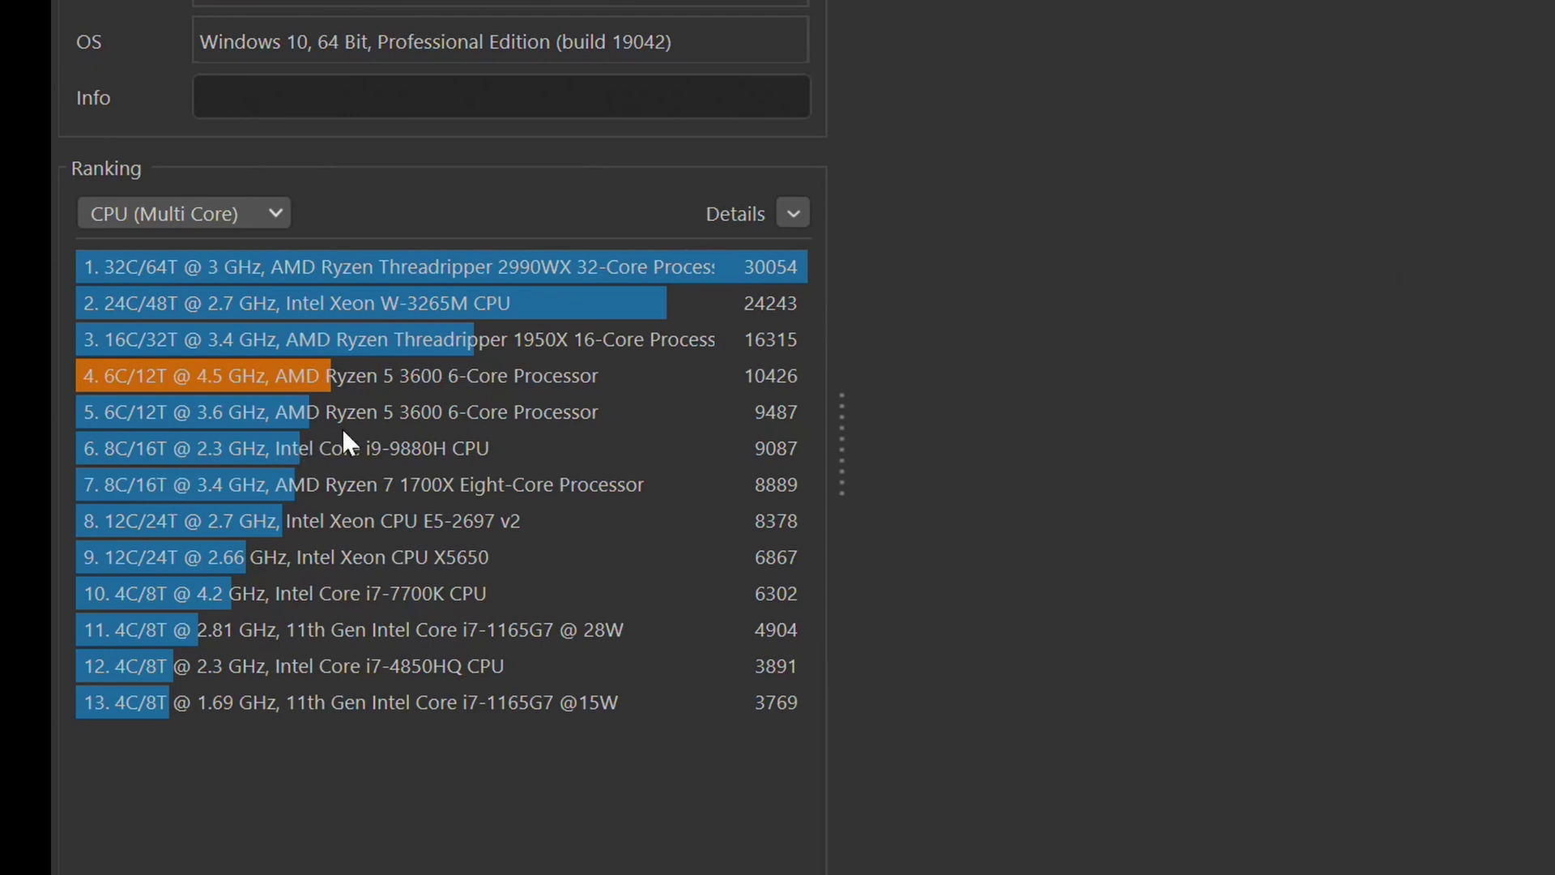
Read the HWiNFO64 Core VIDs and Core Ratios tooltips, confirming all cores at 45.0x
{"action": "mouse_move", "coordinate": [543, 392]}
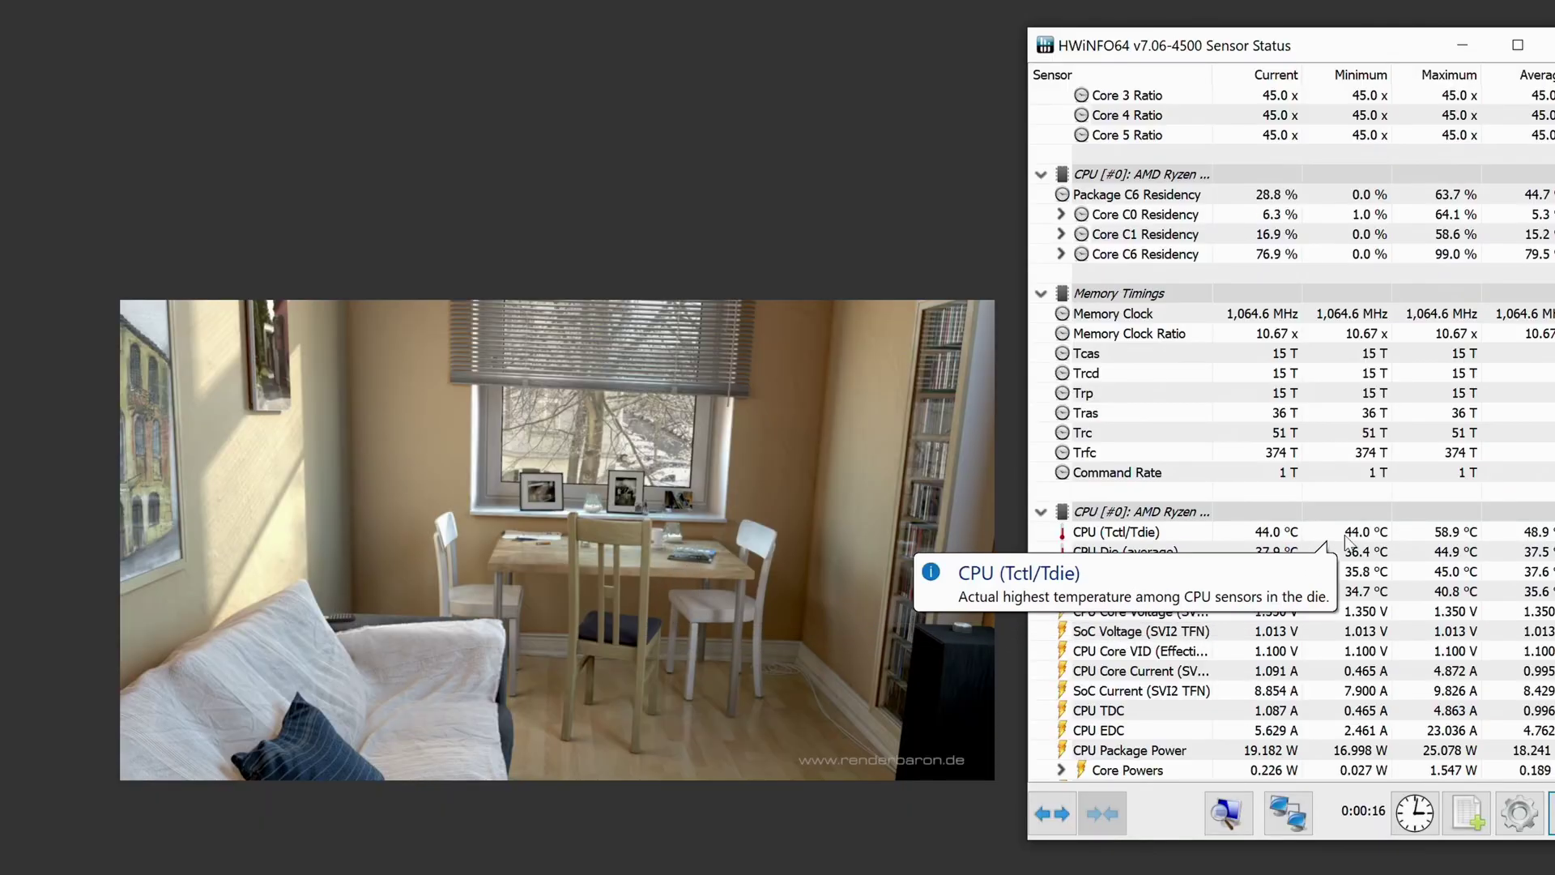
{"action": "mouse_move", "coordinate": [1450, 552]}
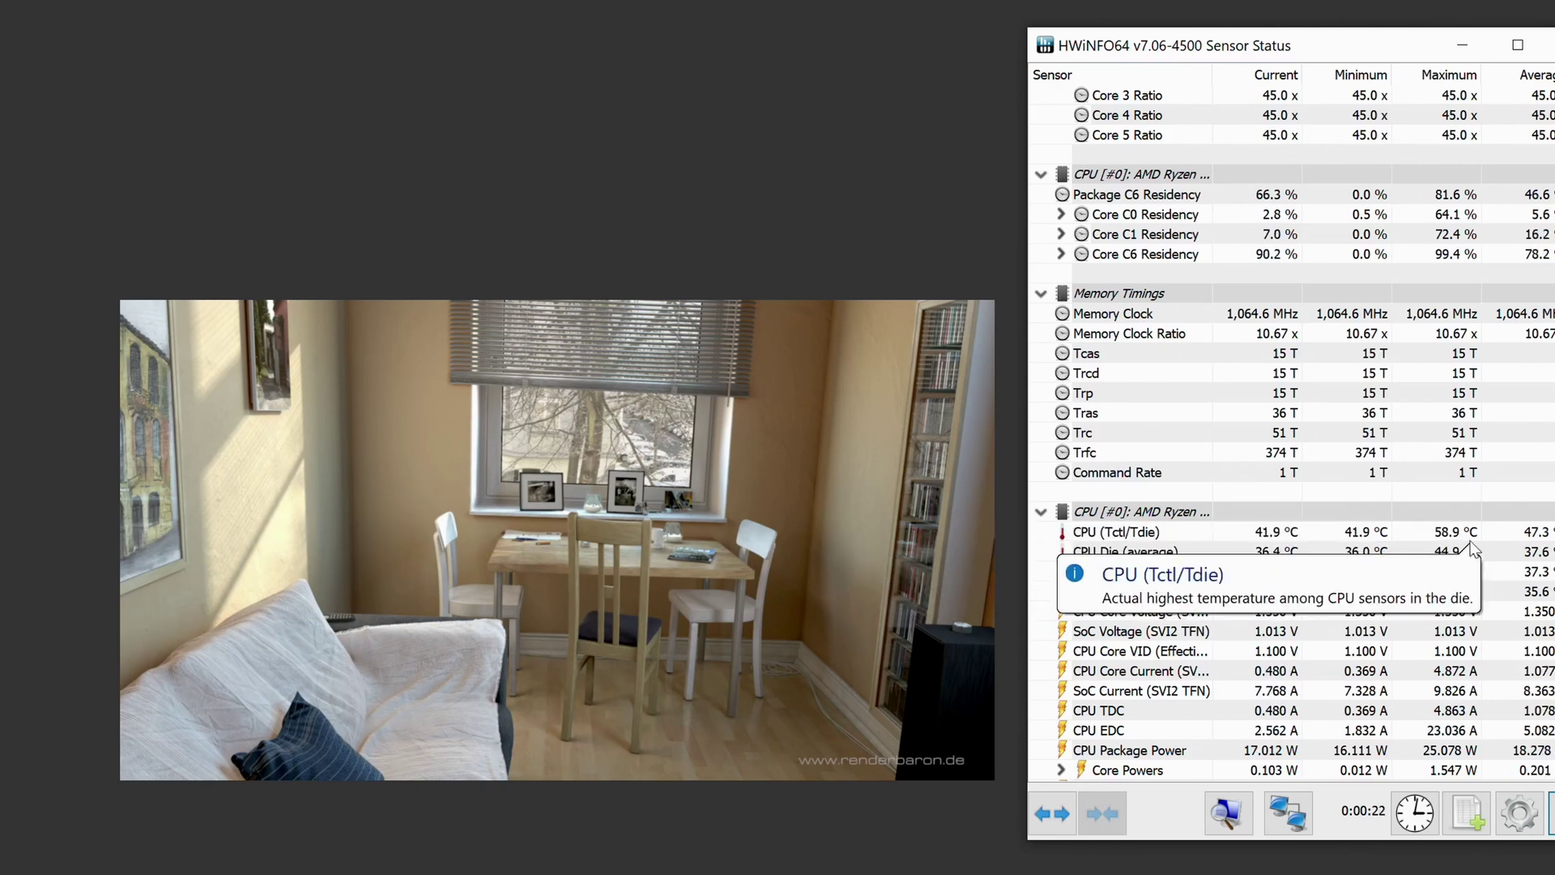
{"action": "scroll", "coordinate": [1470, 548], "scroll_direction": "up", "scroll_amount": 5}
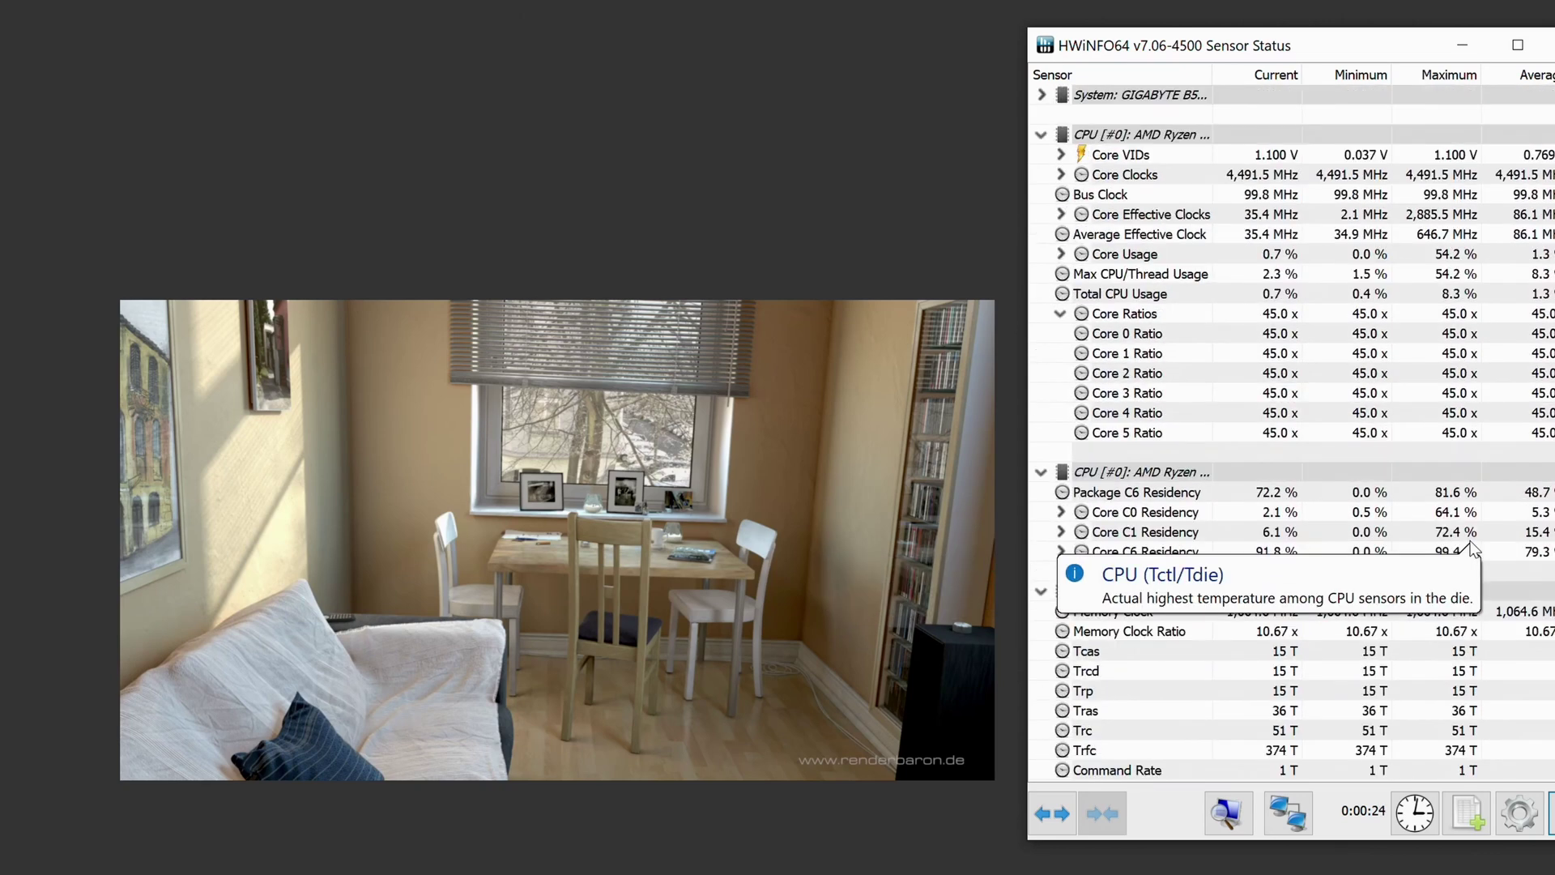
{"action": "mouse_move", "coordinate": [1461, 158]}
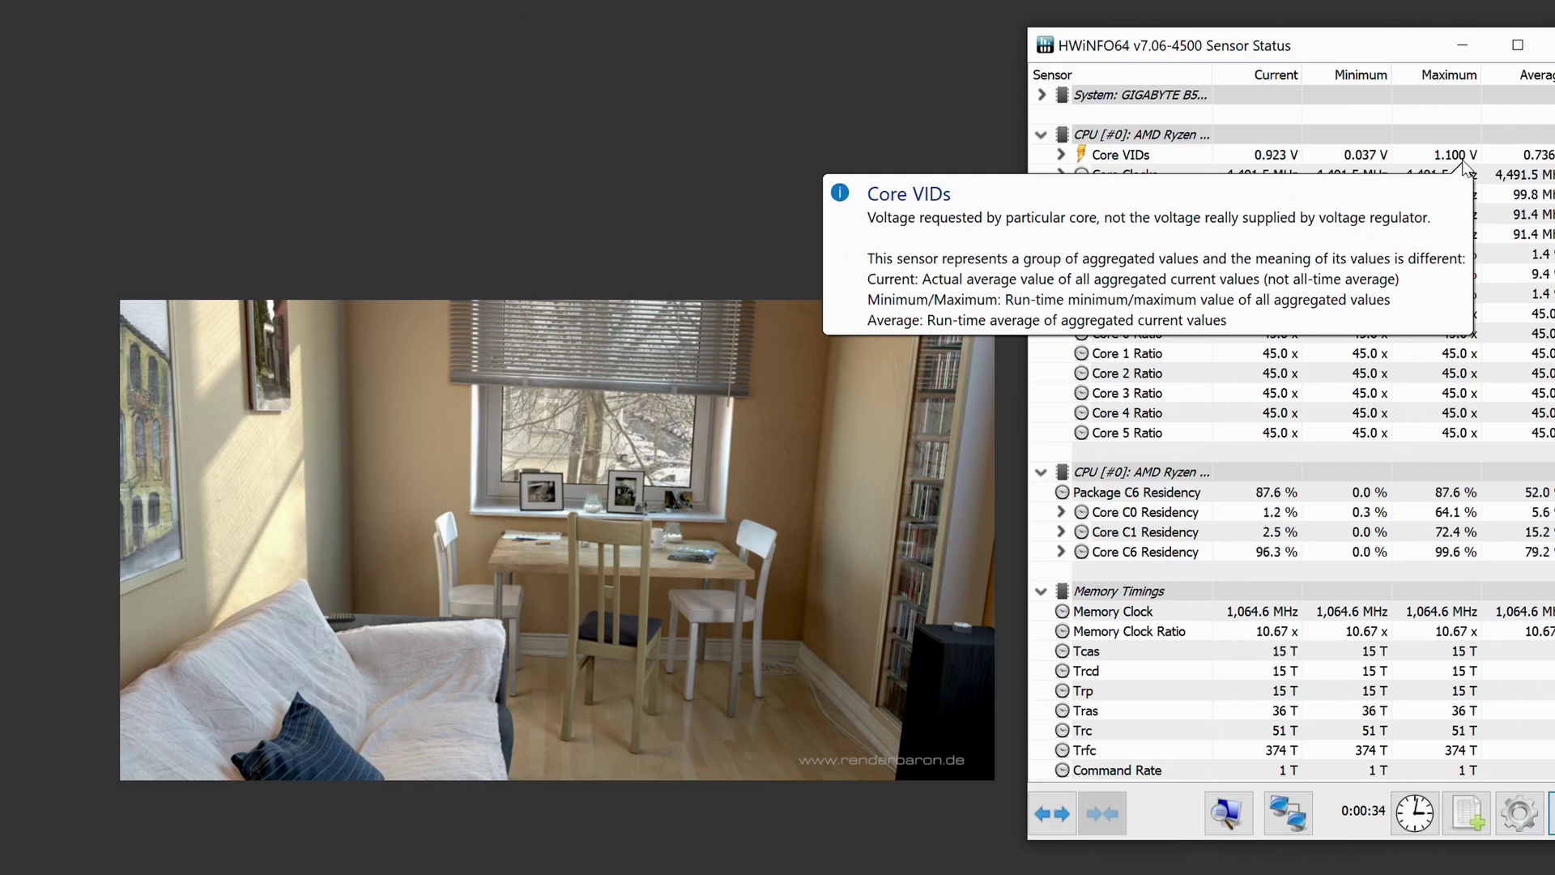
{"action": "mouse_move", "coordinate": [1464, 198]}
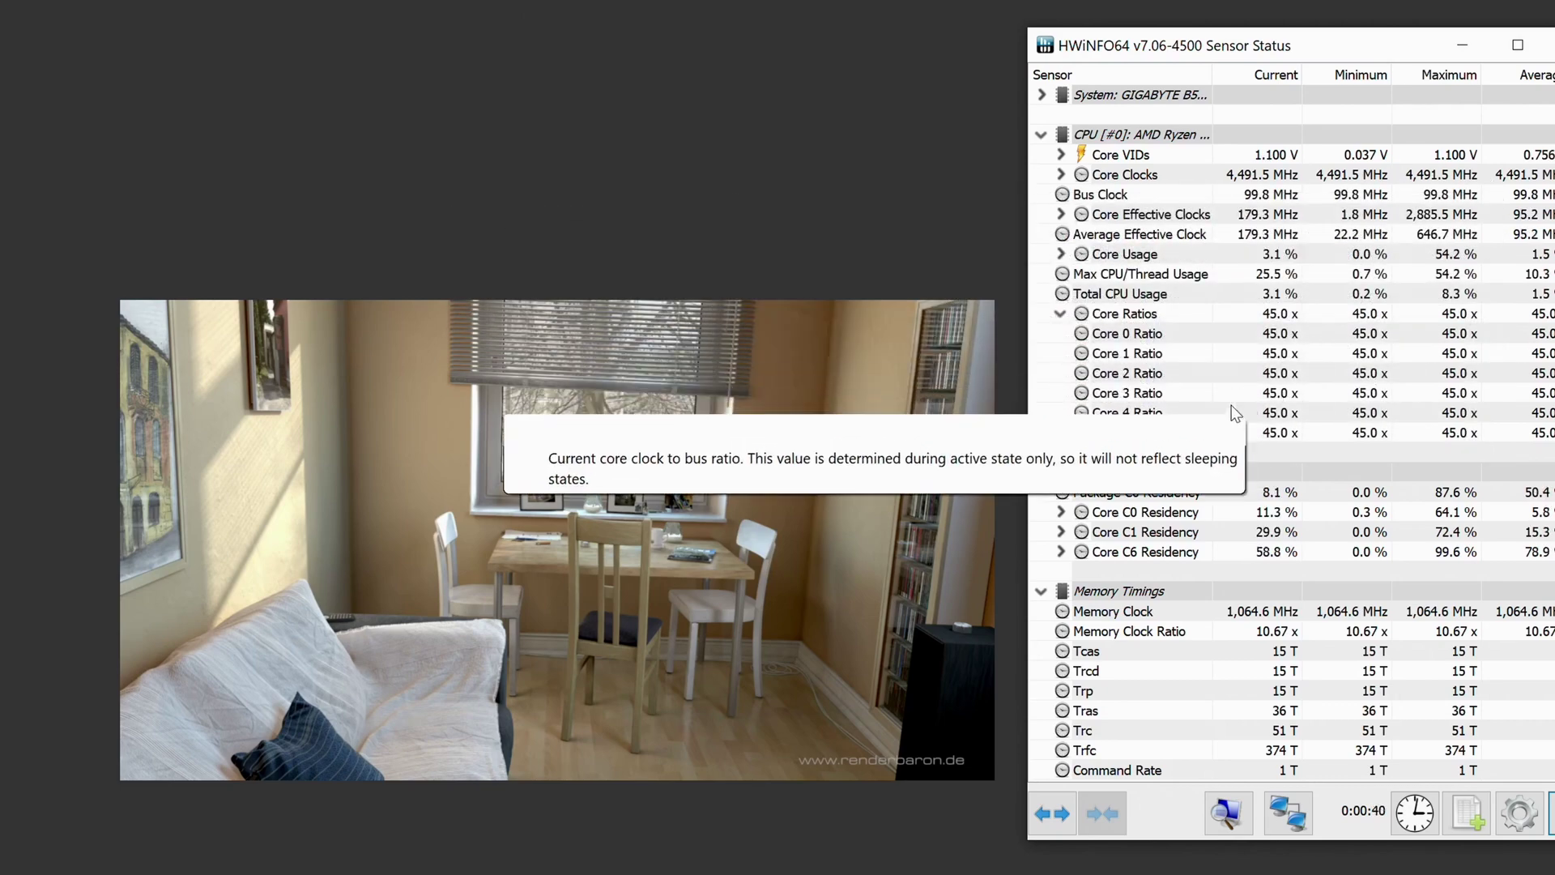
{"action": "mouse_move", "coordinate": [1164, 319]}
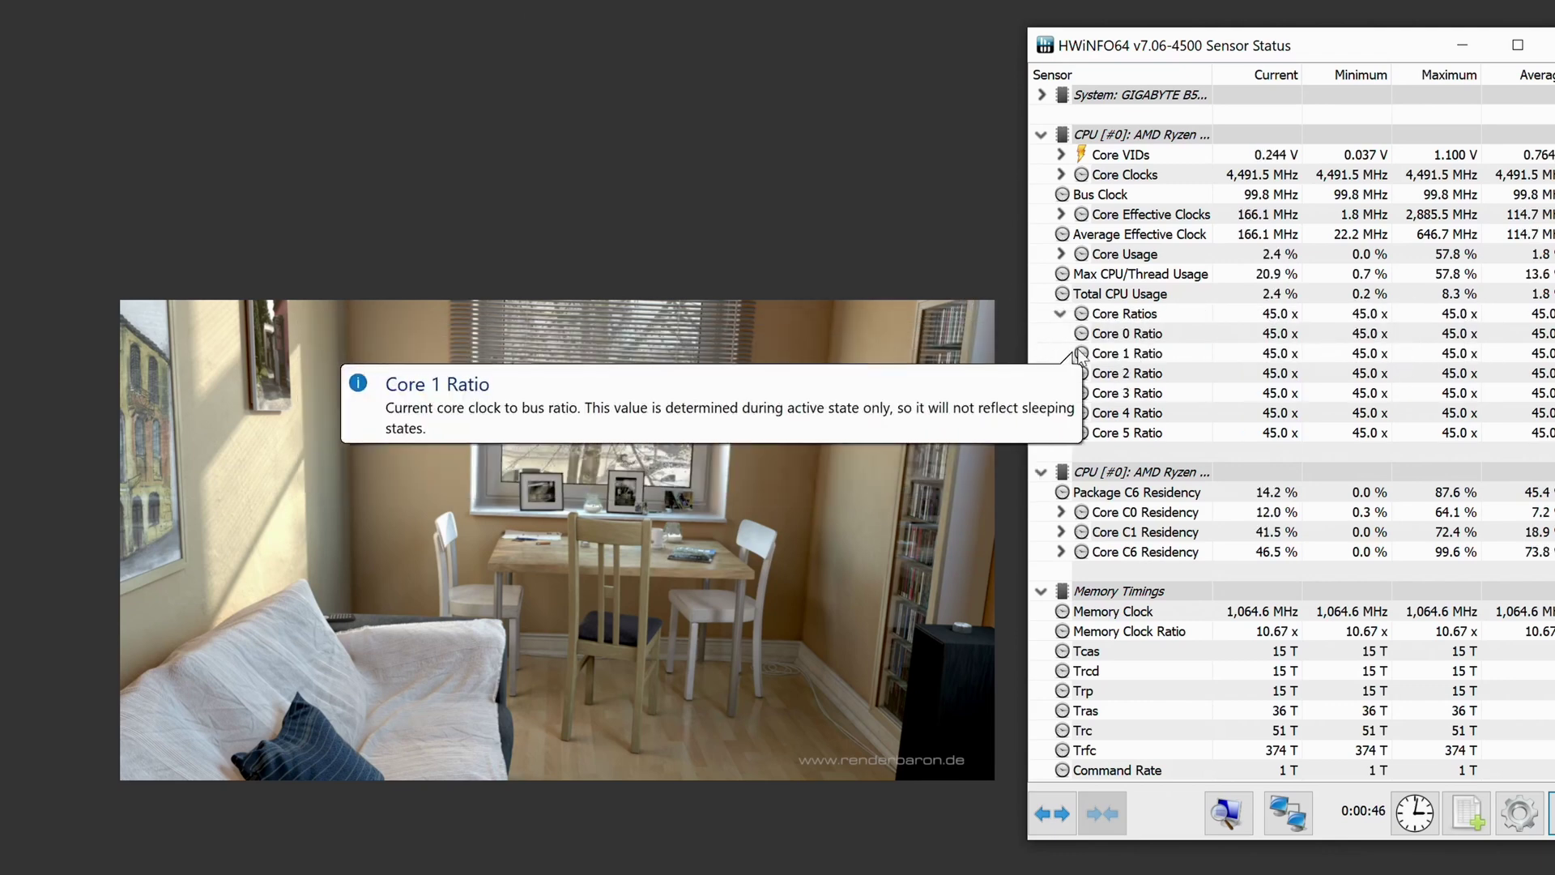
{"action": "mouse_move", "coordinate": [1292, 334]}
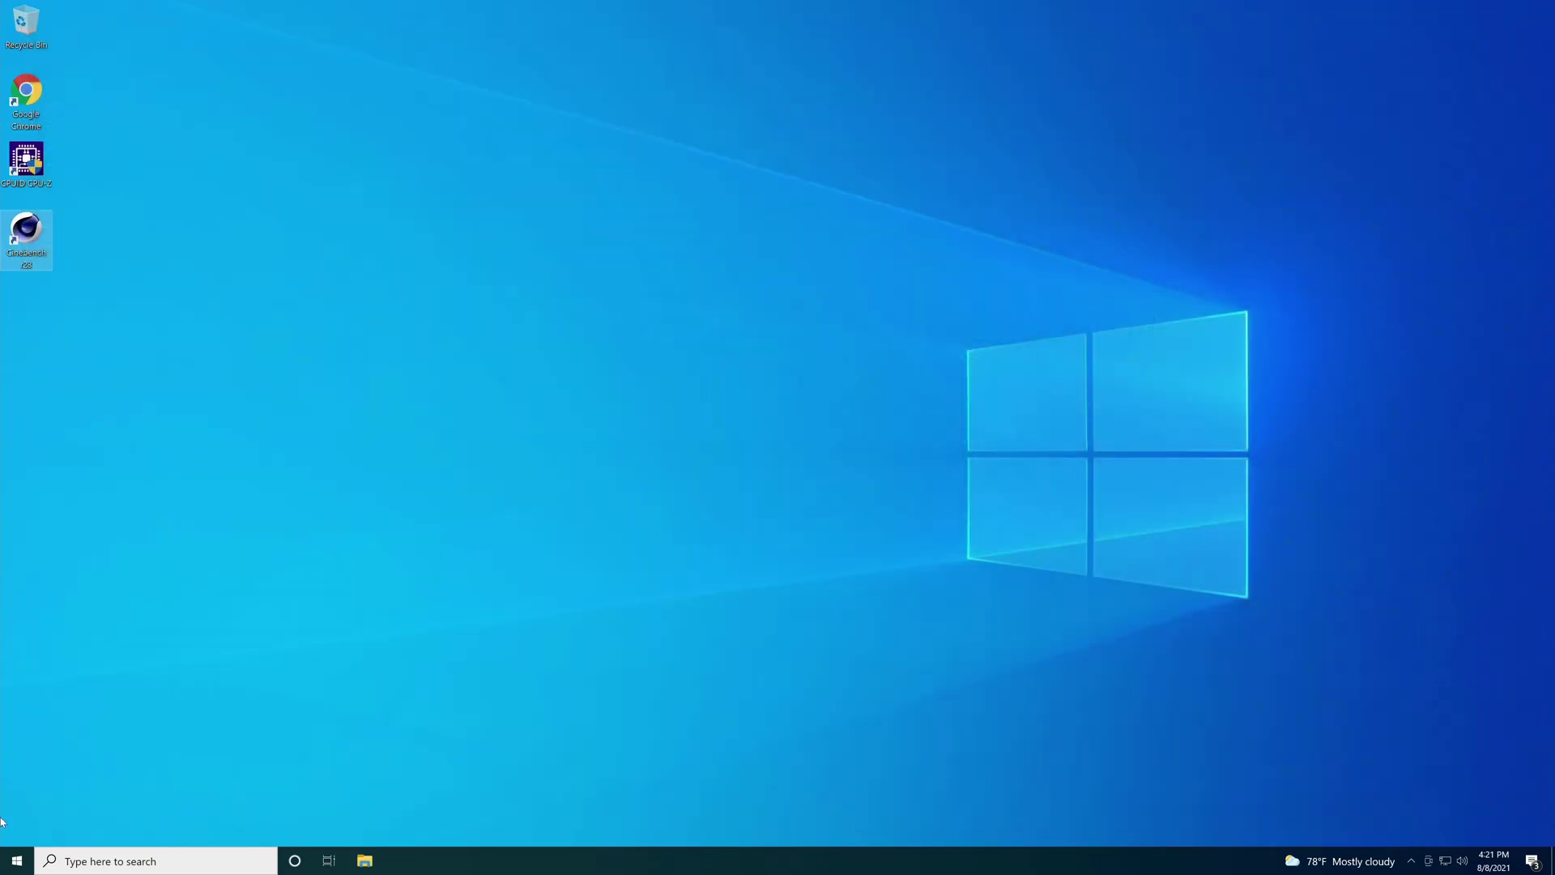
Restart Windows from the Start menu power options to get back into the BIOS
{"action": "left_click", "coordinate": [16, 860]}
{"action": "left_click", "coordinate": [17, 829]}
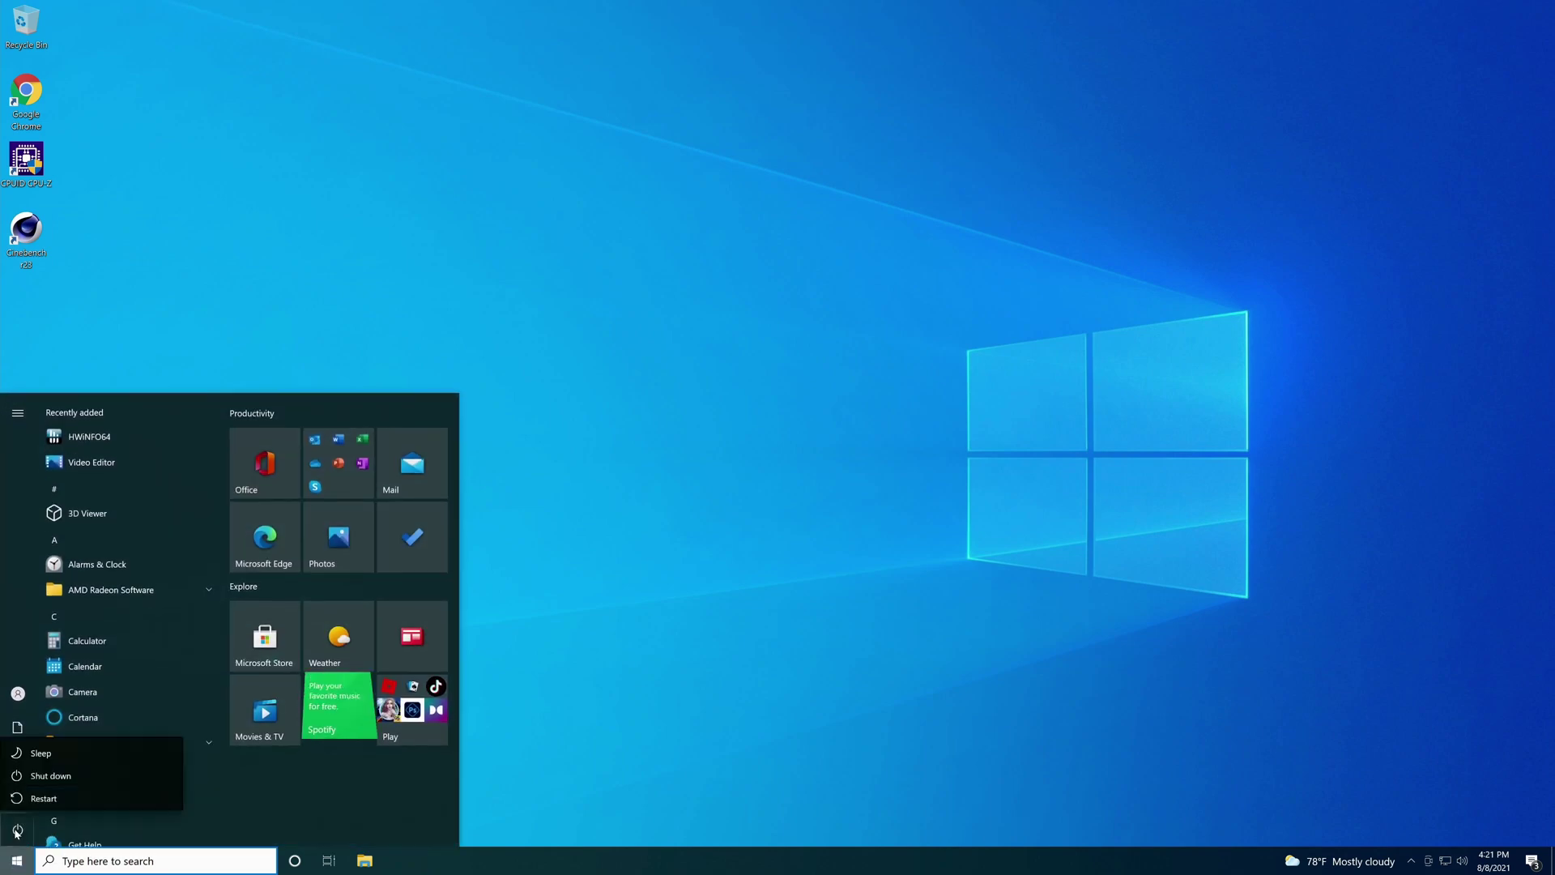
{"action": "left_click", "coordinate": [24, 797]}
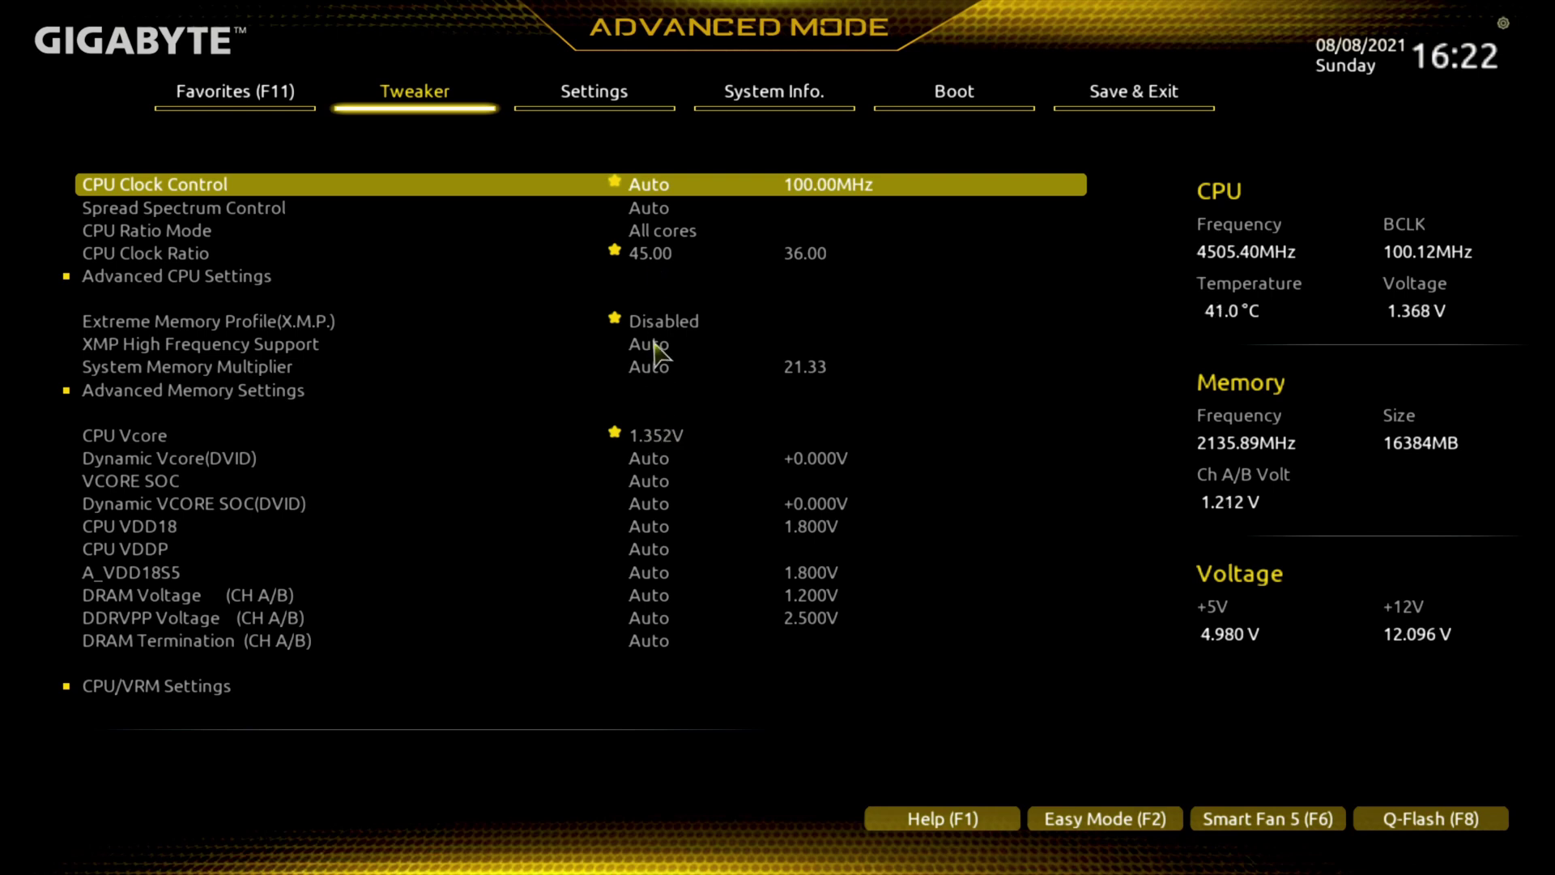
Raise CPU Clock Ratio to 48.00 and save and exit with F10
{"action": "left_click", "coordinate": [655, 267]}
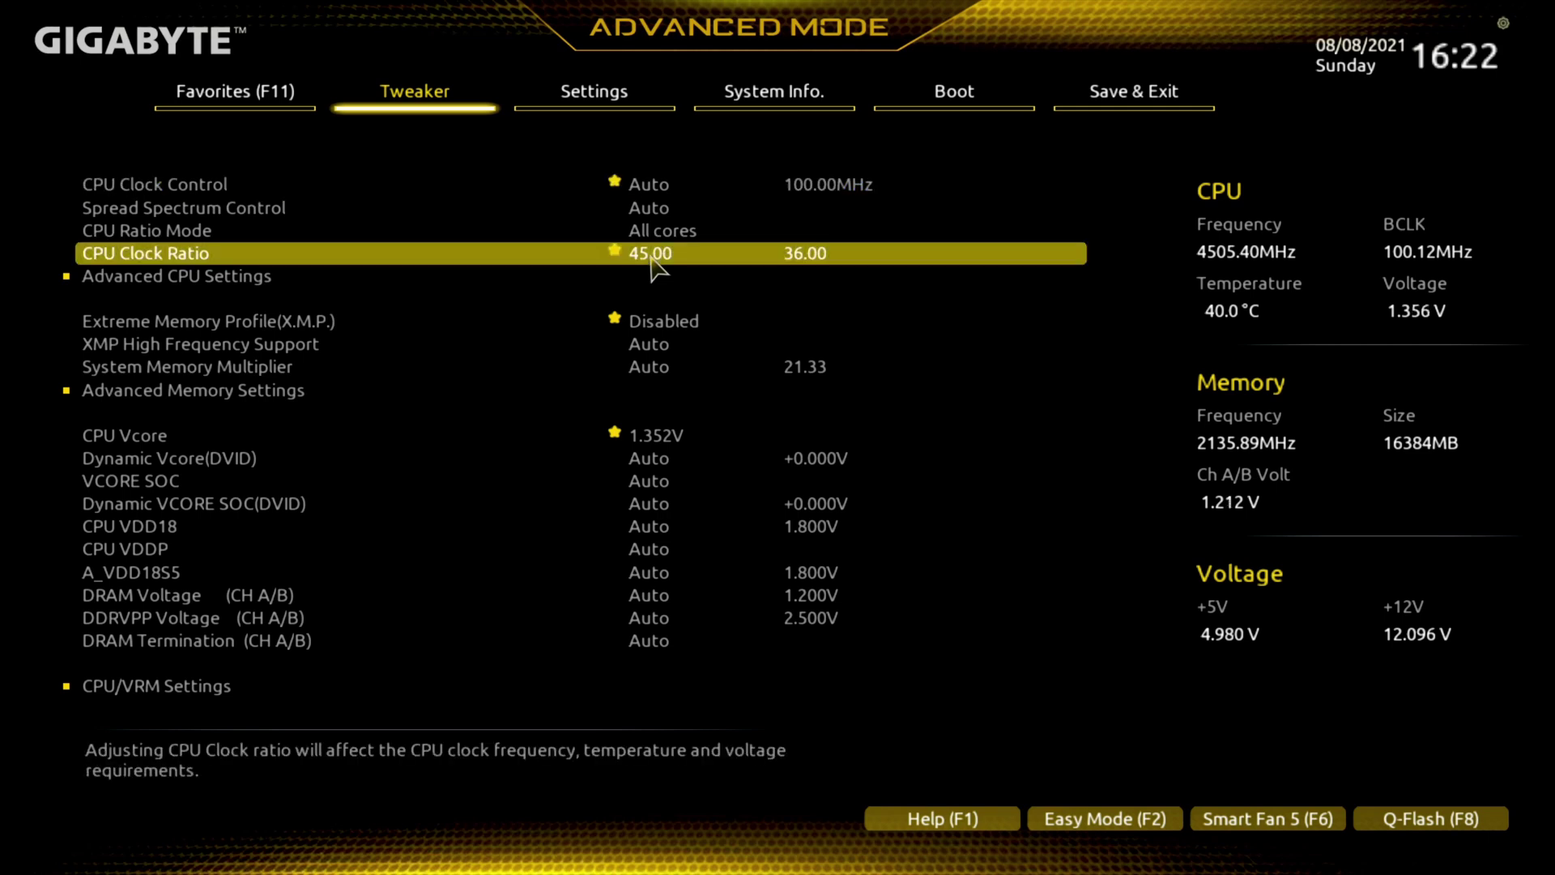
{"action": "type", "text": "4"}
{"action": "type", "text": "9"}
{"action": "key", "text": "BackSpace"}
{"action": "type", "text": "8"}
{"action": "key", "text": "Return"}
{"action": "key", "text": "F10"}
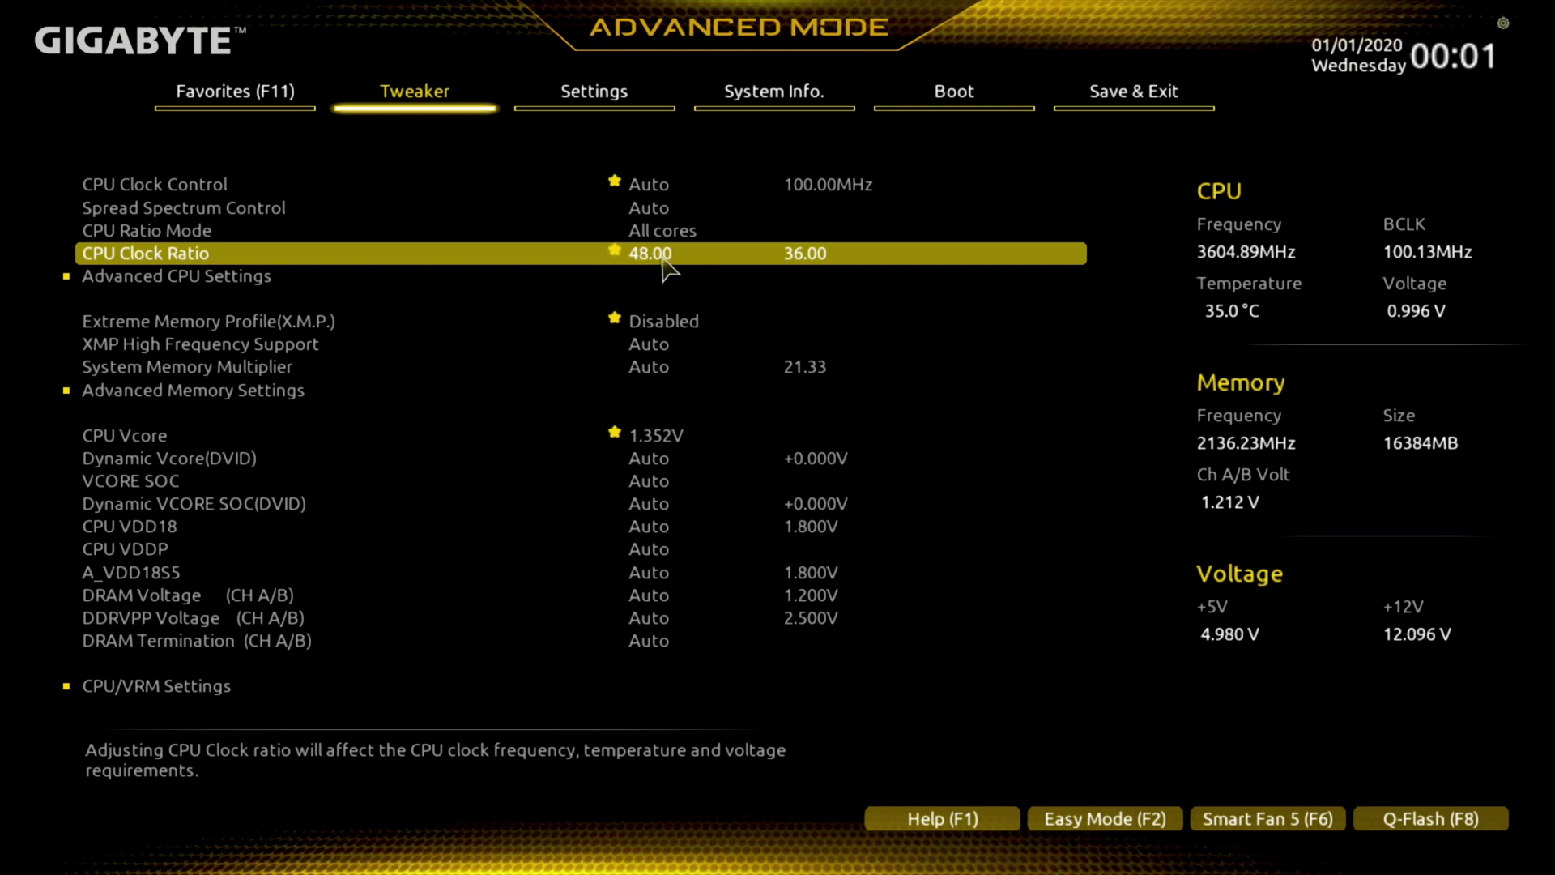
Lower CPU Clock Ratio to 47, disable Core Performance Boost, then save and restart
{"action": "type", "text": "47"}
{"action": "key", "text": "Return"}
{"action": "left_click", "coordinate": [636, 276]}
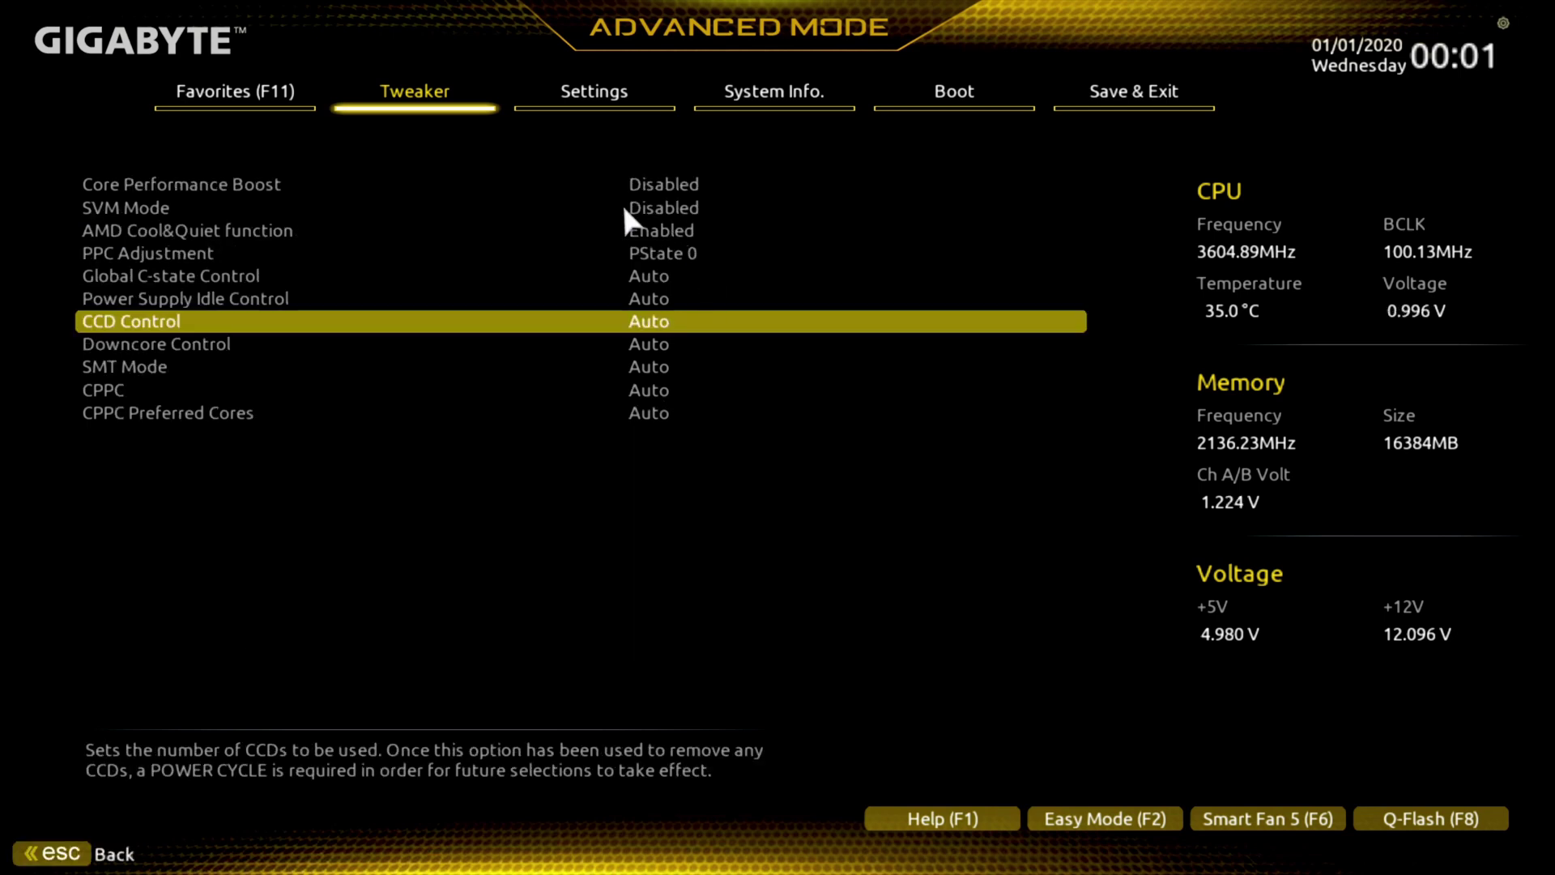
{"action": "left_click", "coordinate": [118, 187]}
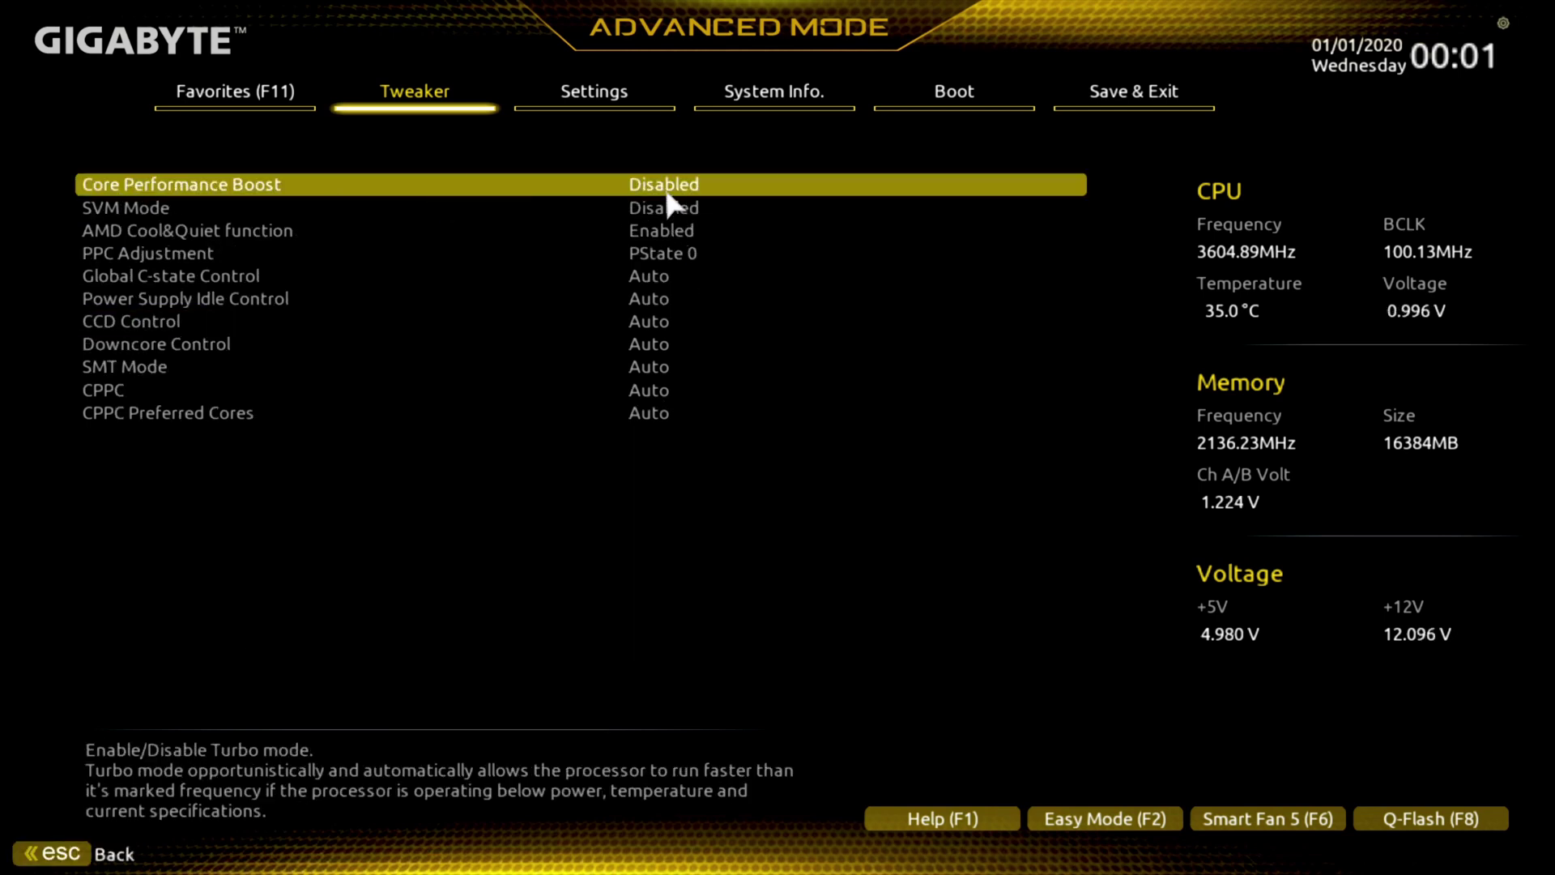
{"action": "left_click", "coordinate": [434, 98]}
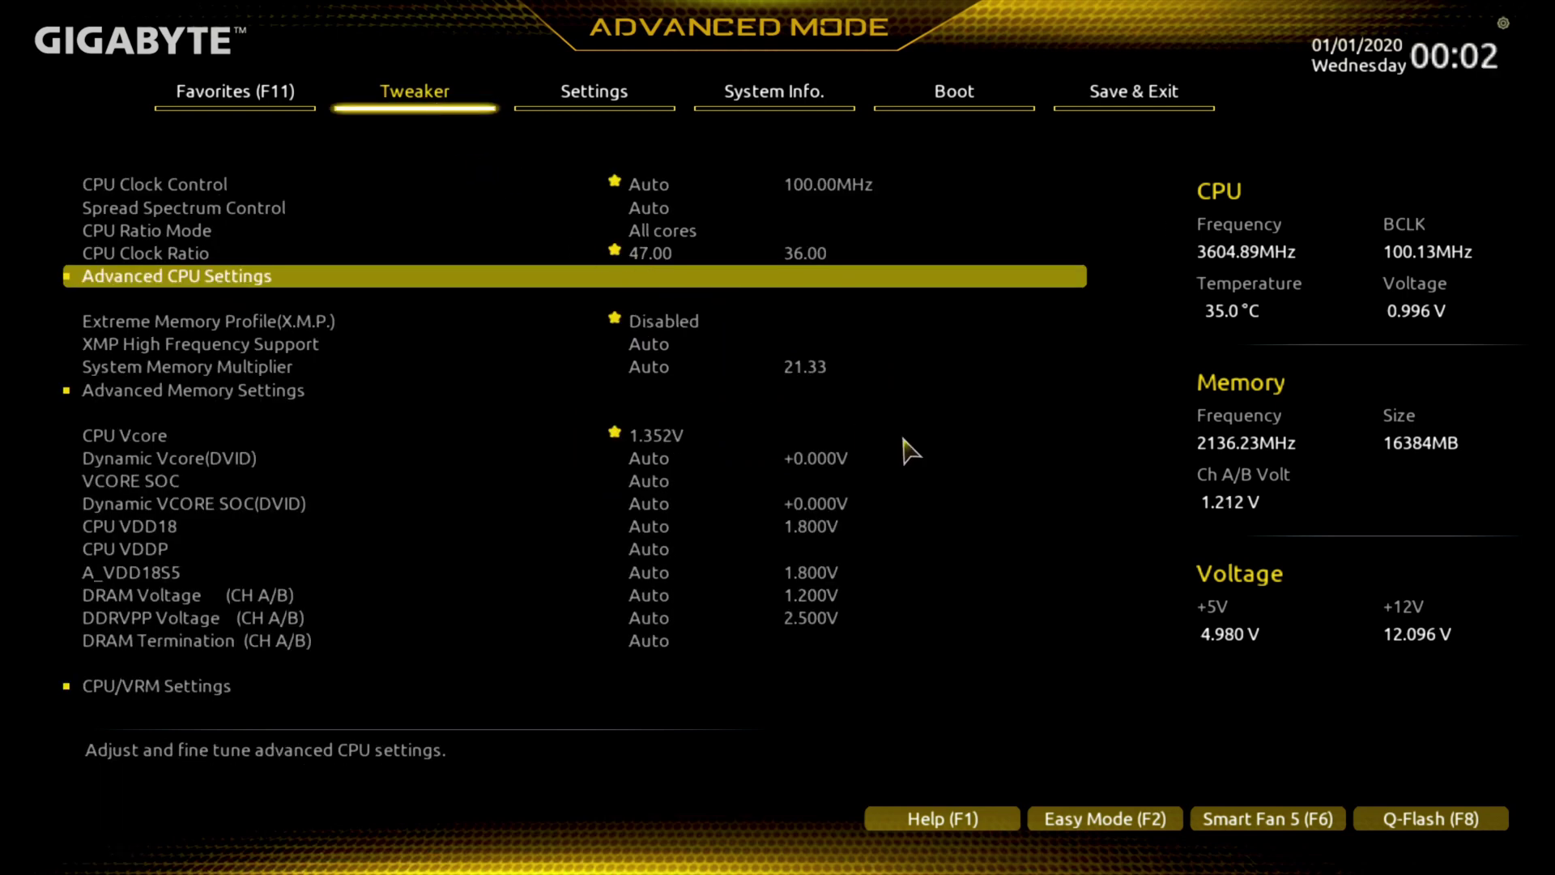
{"action": "key", "text": "F10"}
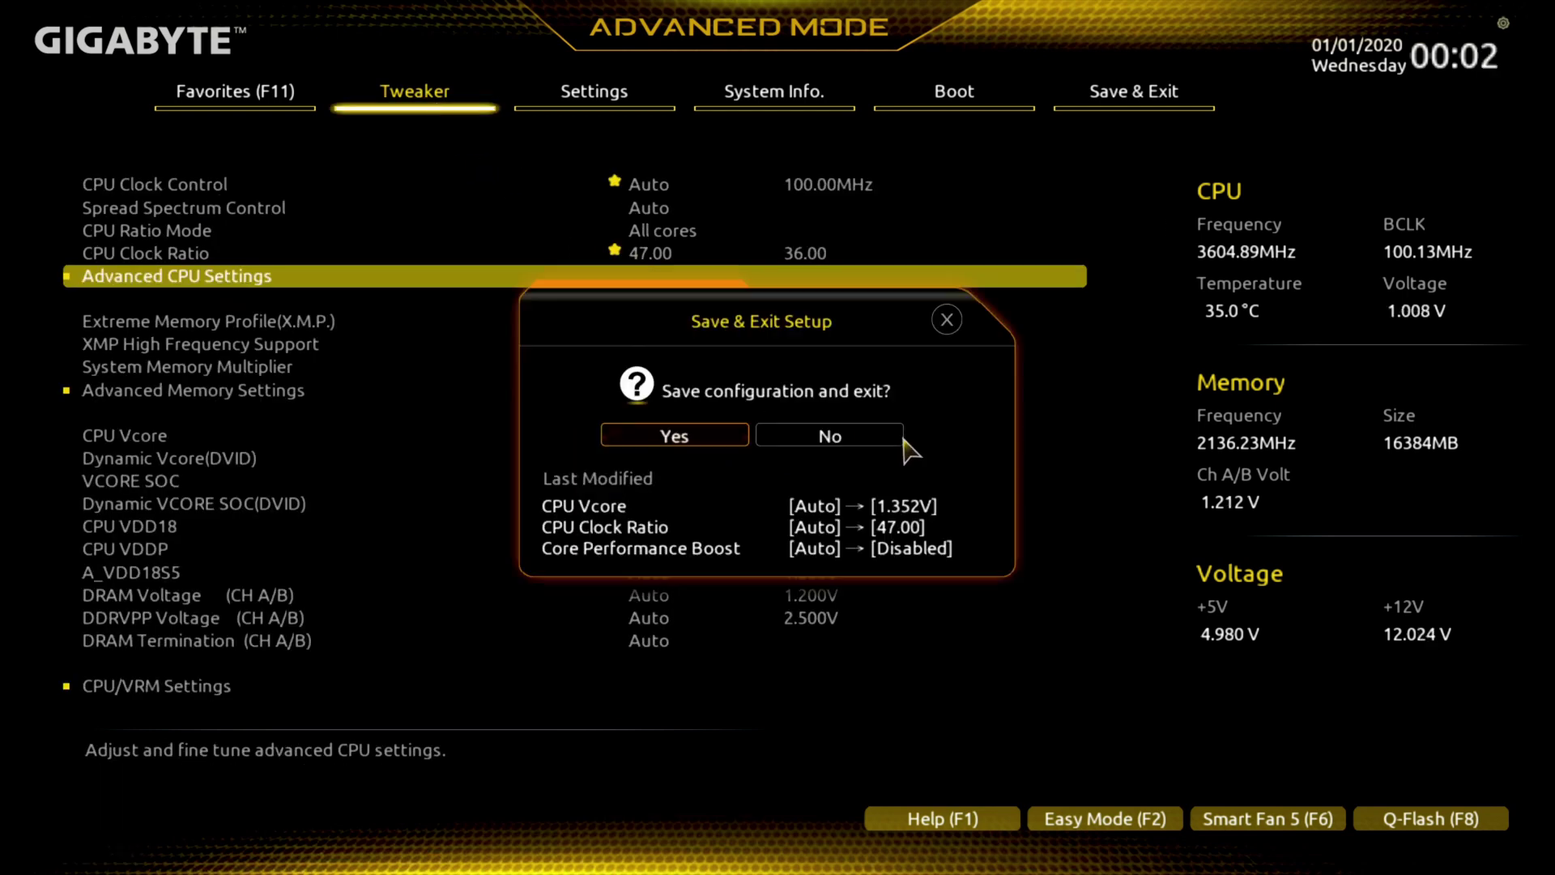
{"action": "left_click", "coordinate": [711, 433]}
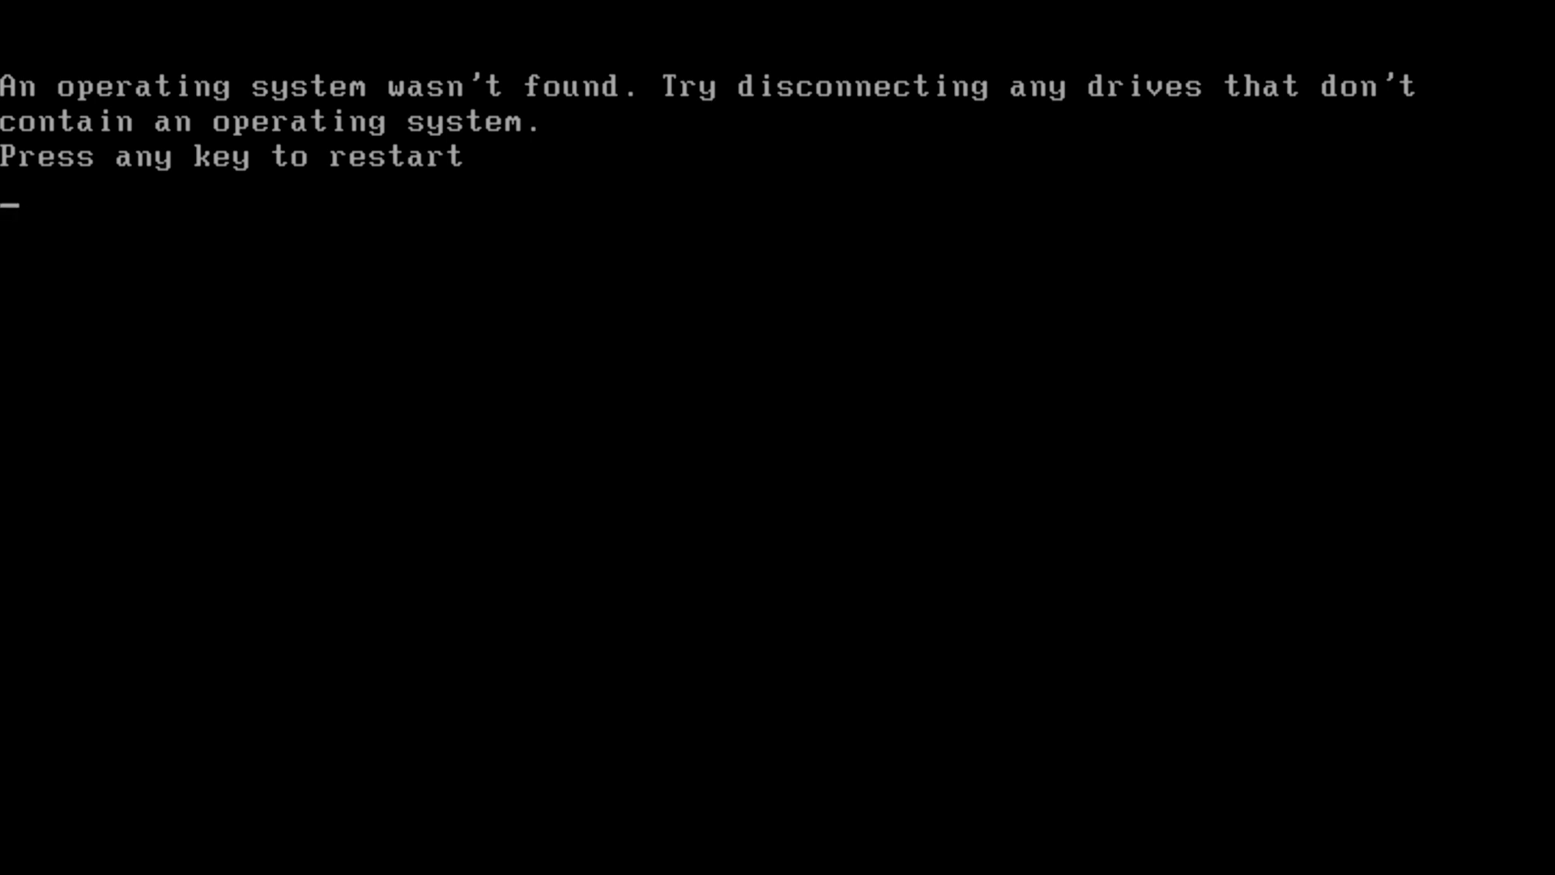
Dismiss the 'operating system wasn't found' error to retry booting
{"action": "key", "text": "Return"}
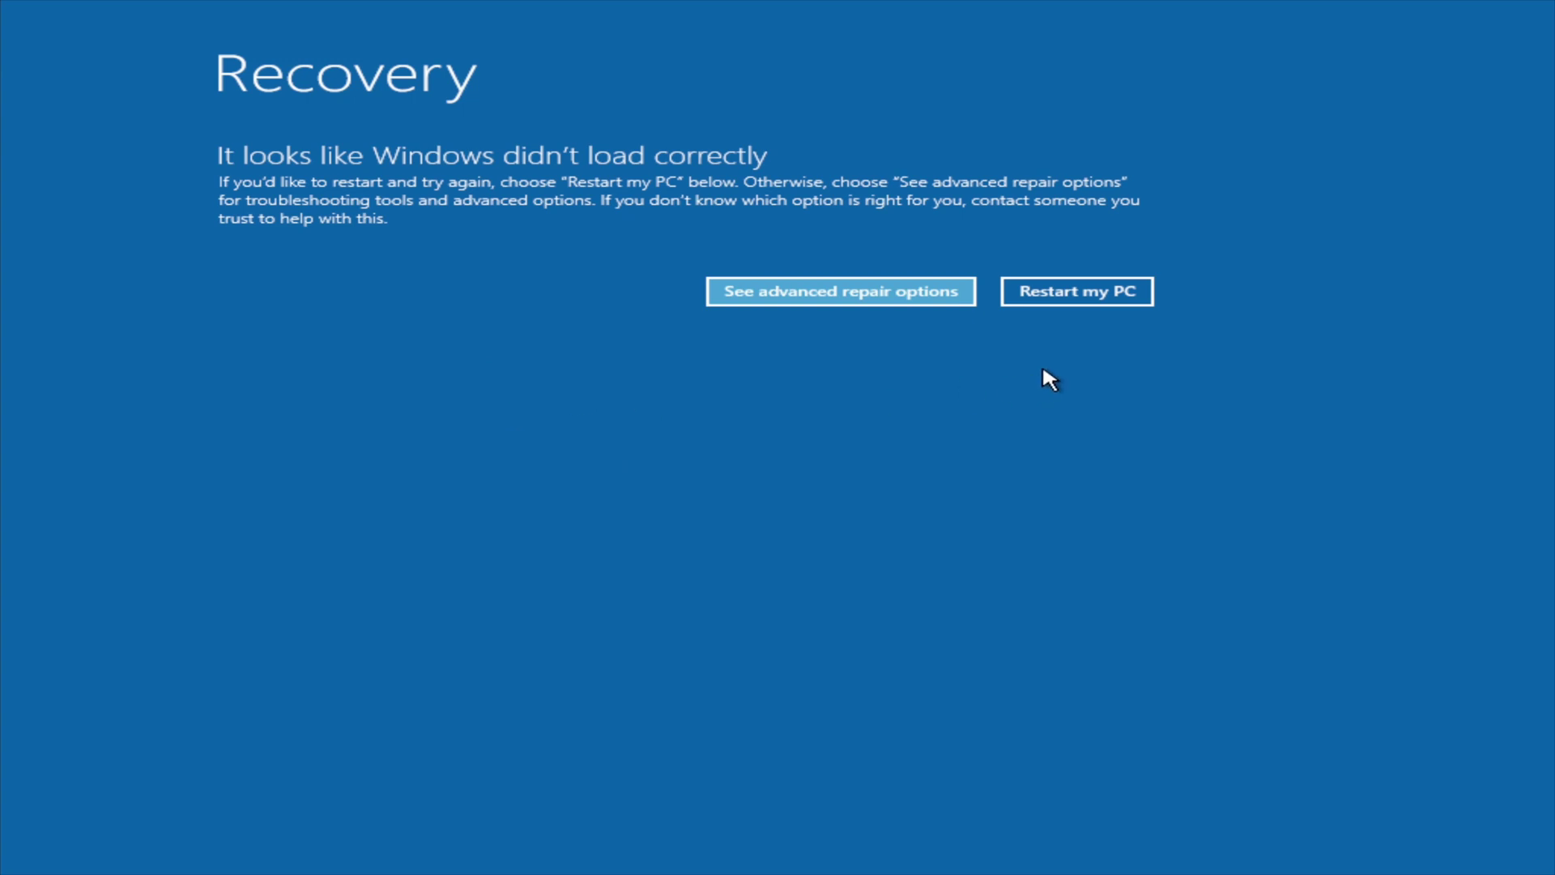
Reboot into UEFI Firmware Settings from Troubleshoot > Advanced options and enter BIOS Advanced Mode
{"action": "left_click", "coordinate": [871, 306]}
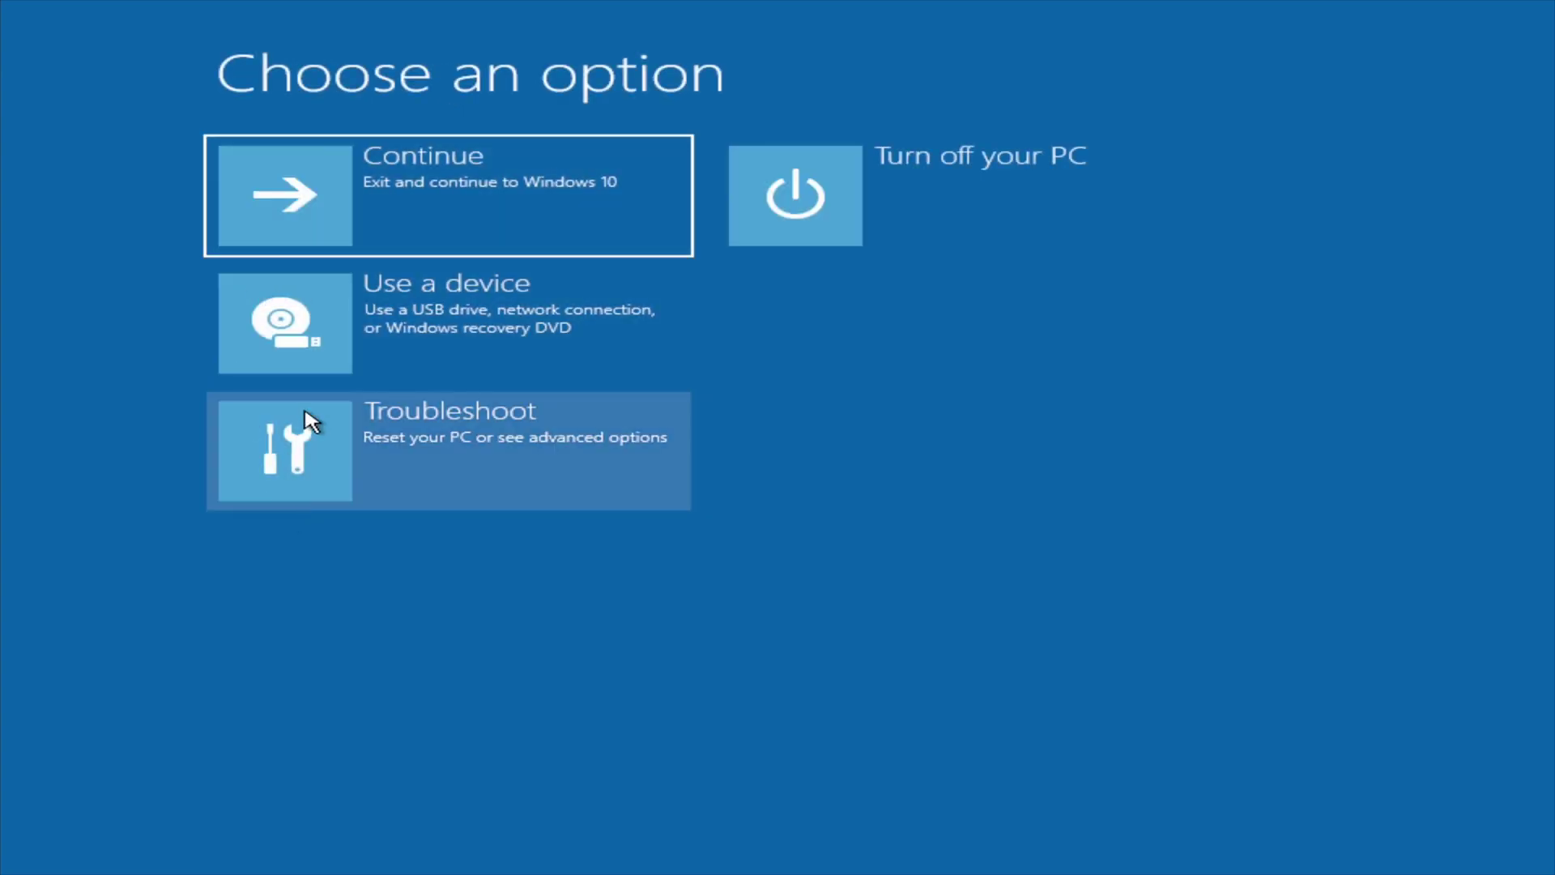
{"action": "left_click", "coordinate": [334, 480]}
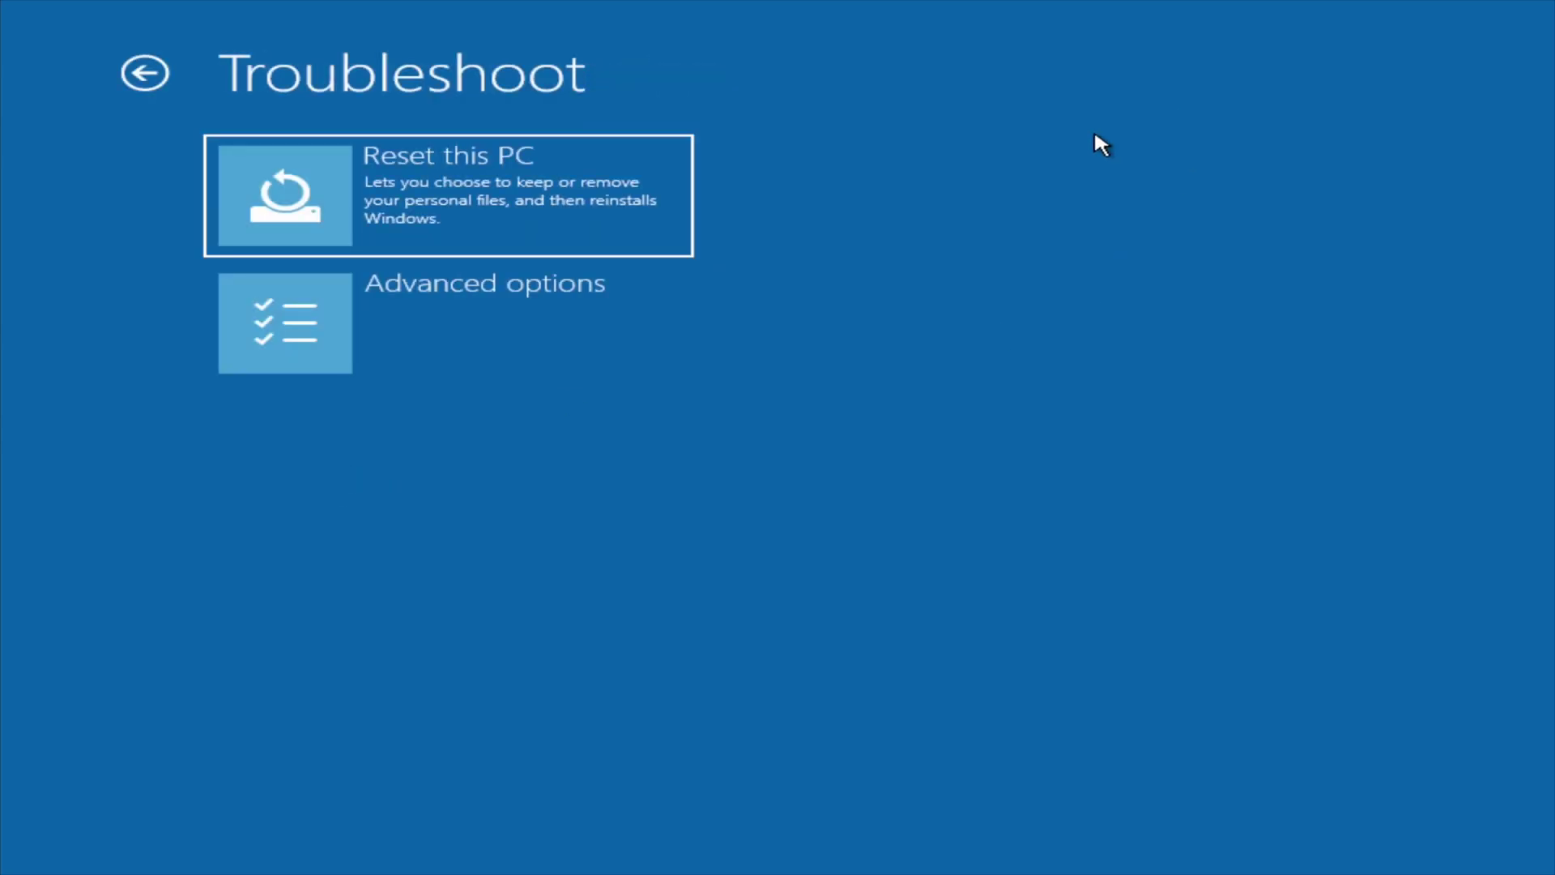
{"action": "left_click", "coordinate": [231, 359]}
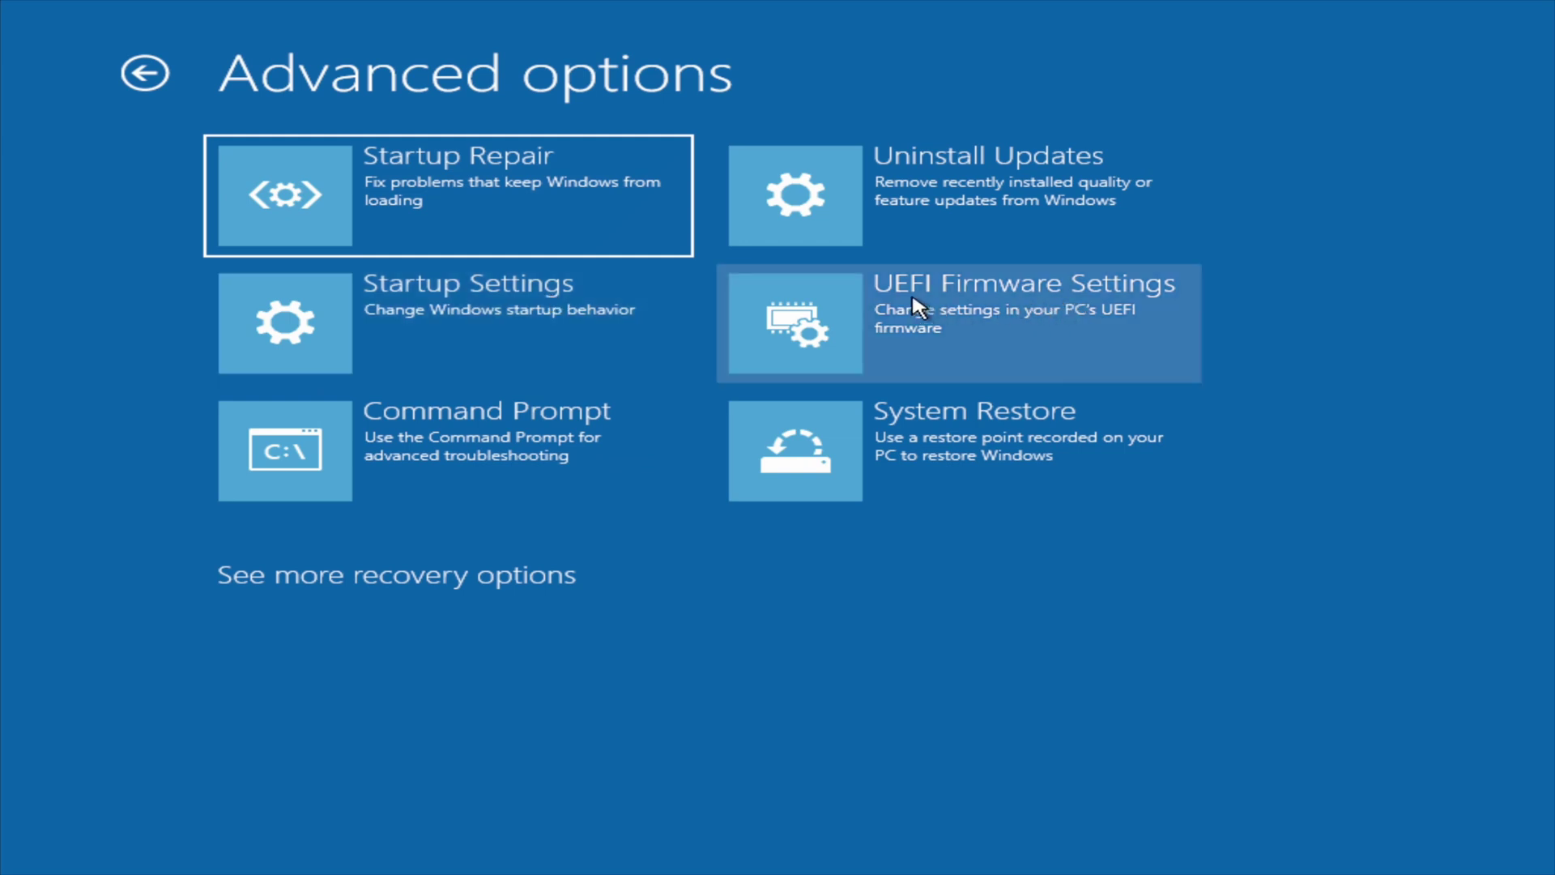
{"action": "left_click", "coordinate": [976, 301]}
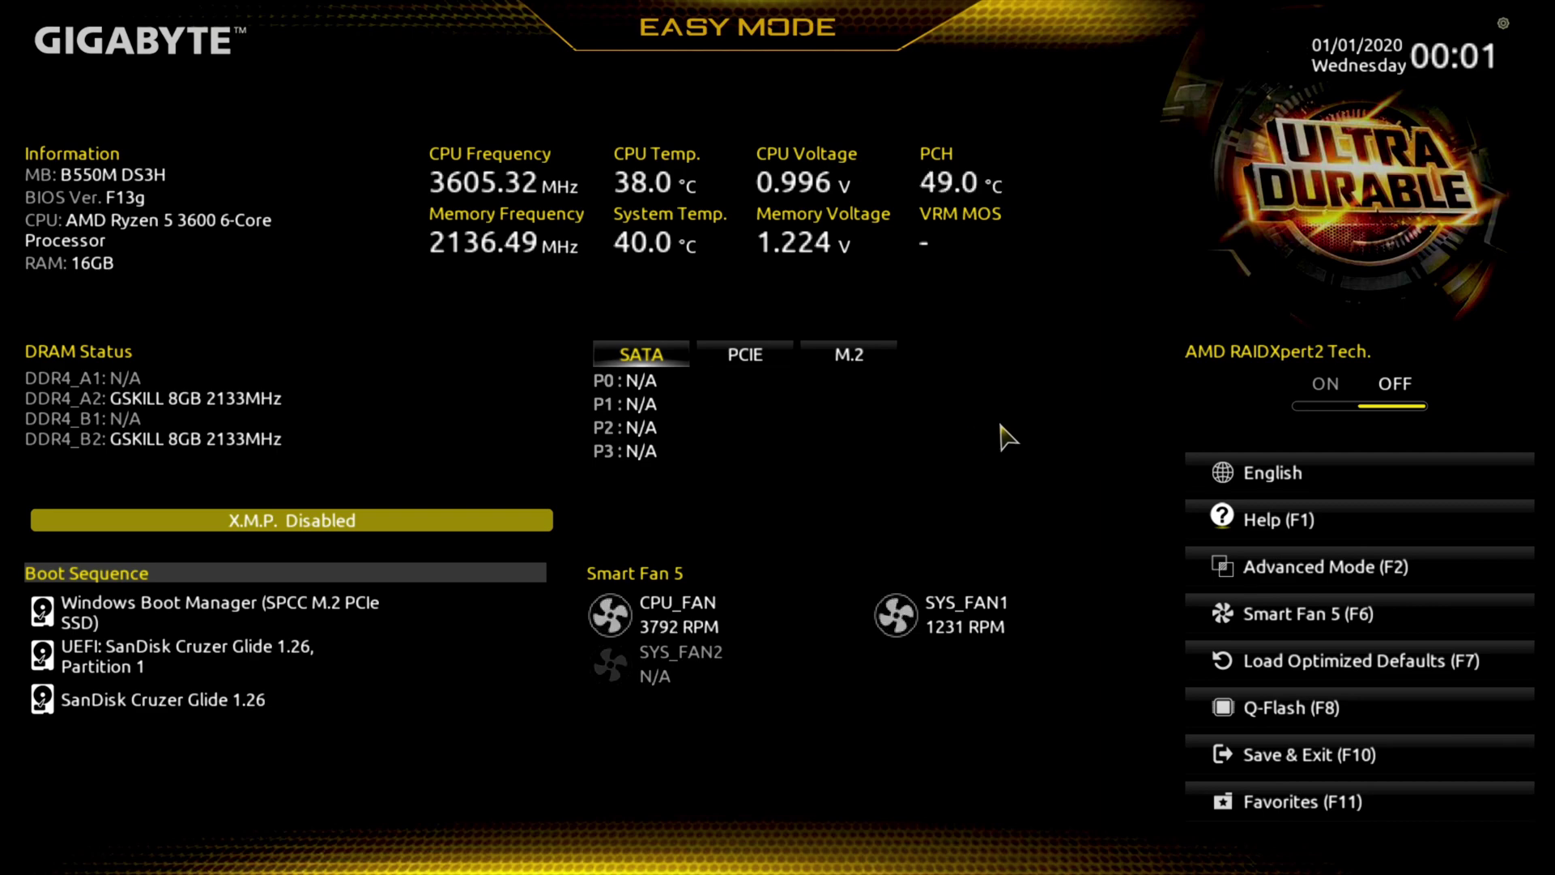
{"action": "left_click", "coordinate": [1289, 566]}
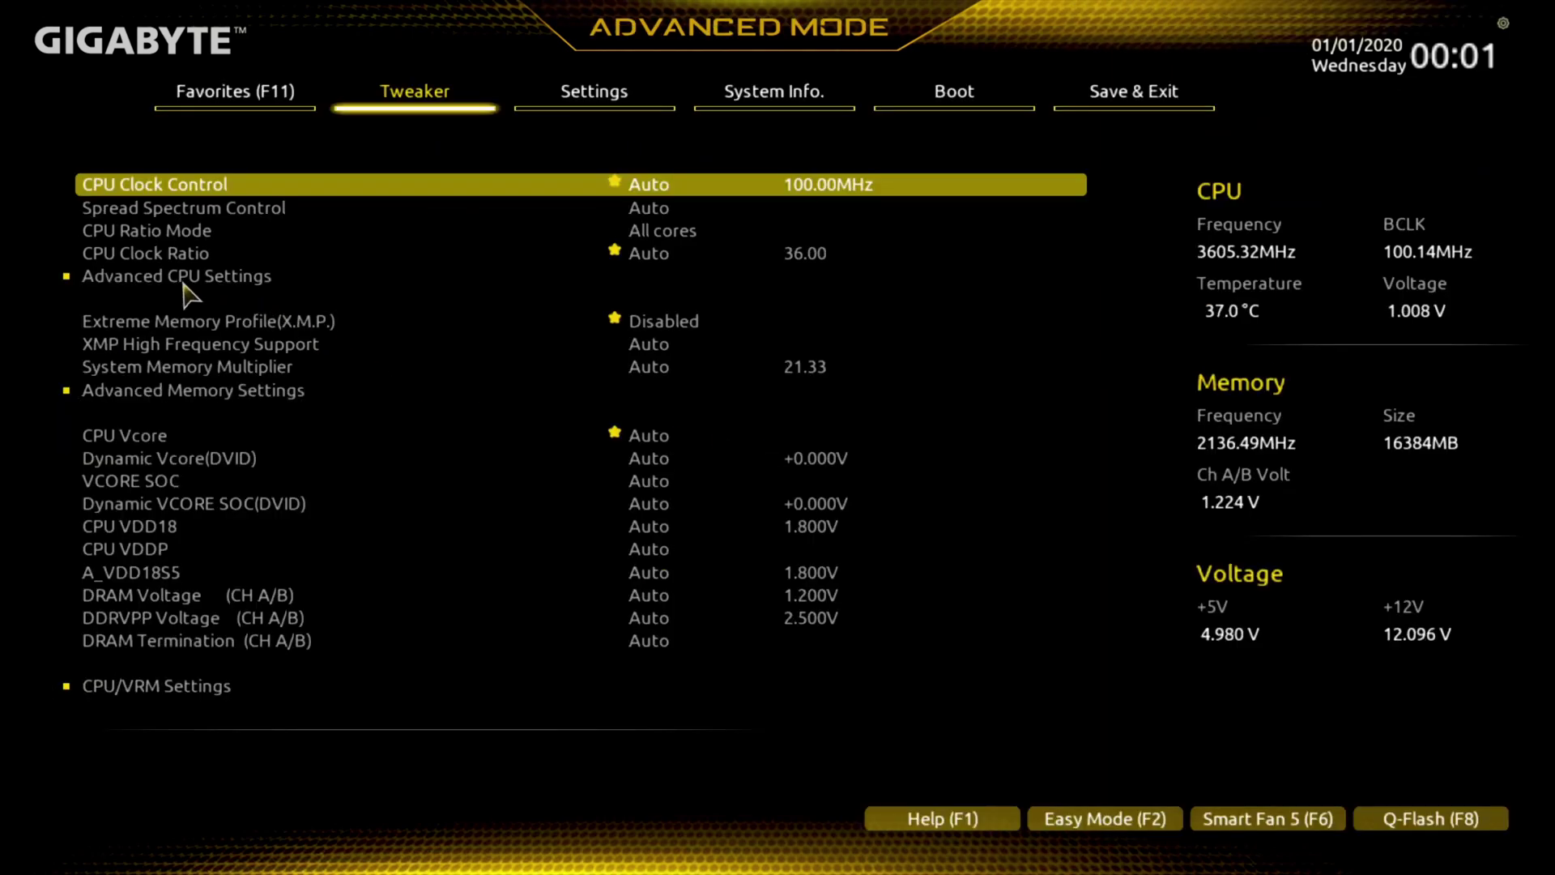
Set CPU Vcore back to 1.352V and open Advanced CPU Settings
{"action": "left_click", "coordinate": [146, 440]}
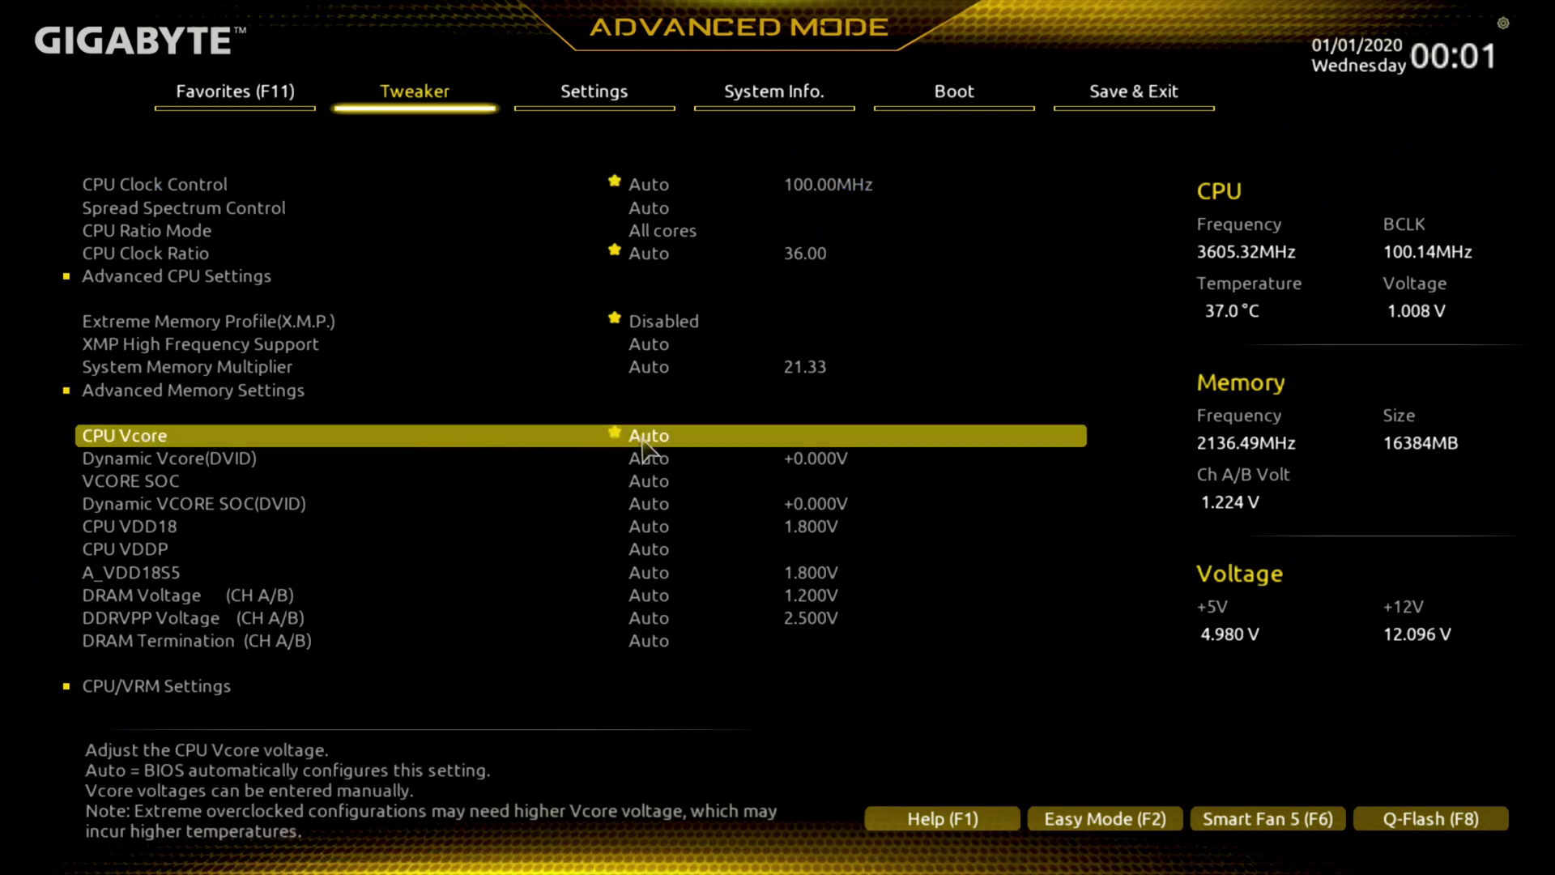
{"action": "type", "text": "1.352V"}
{"action": "left_click", "coordinate": [185, 267]}
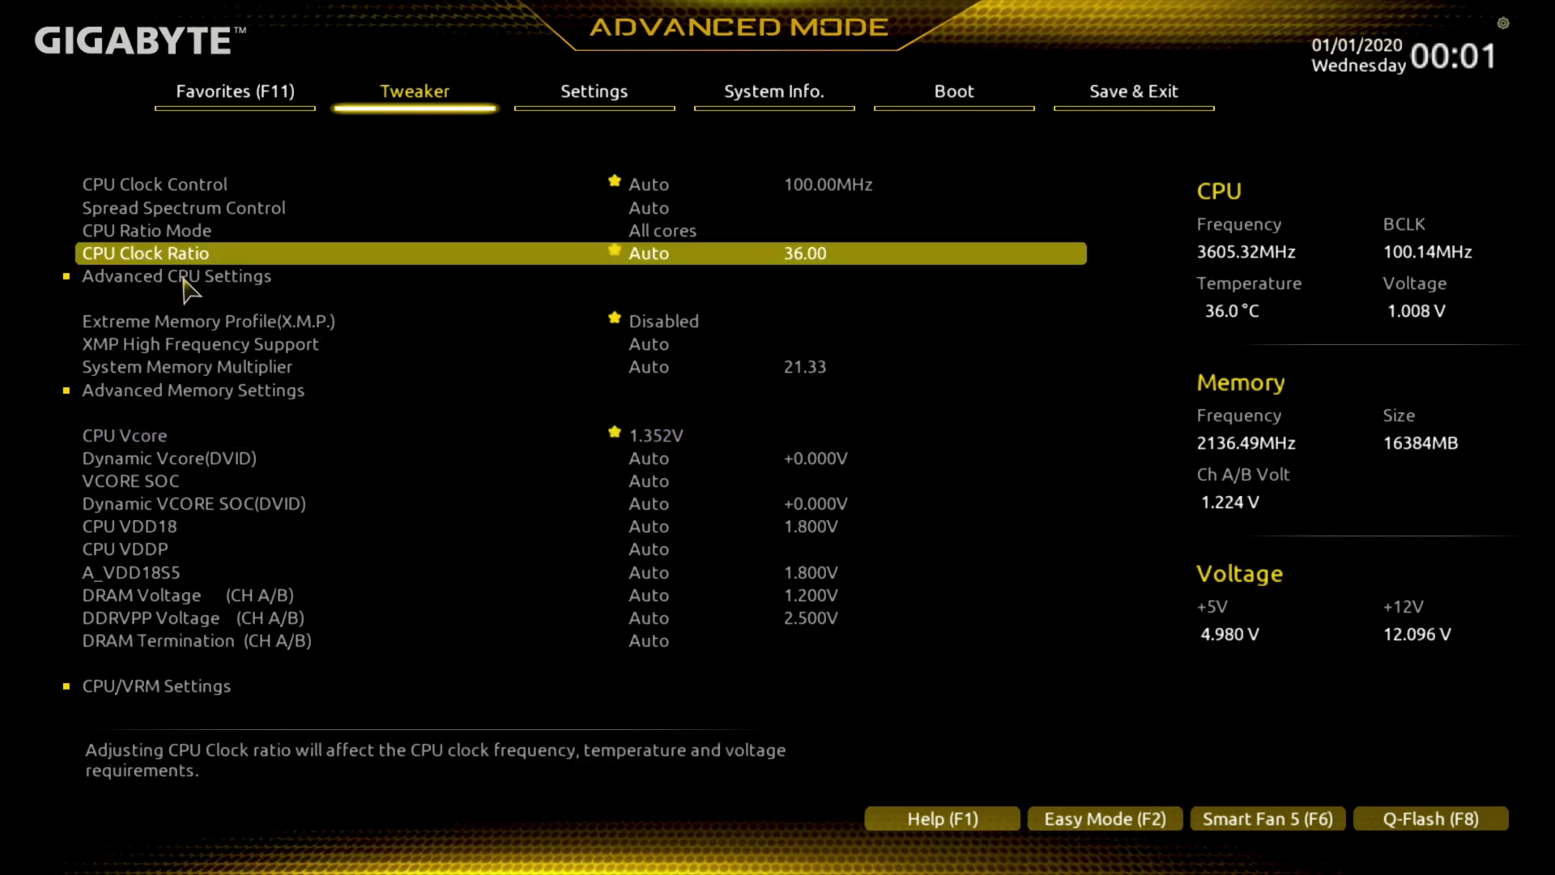
{"action": "double_click", "coordinate": [185, 278]}
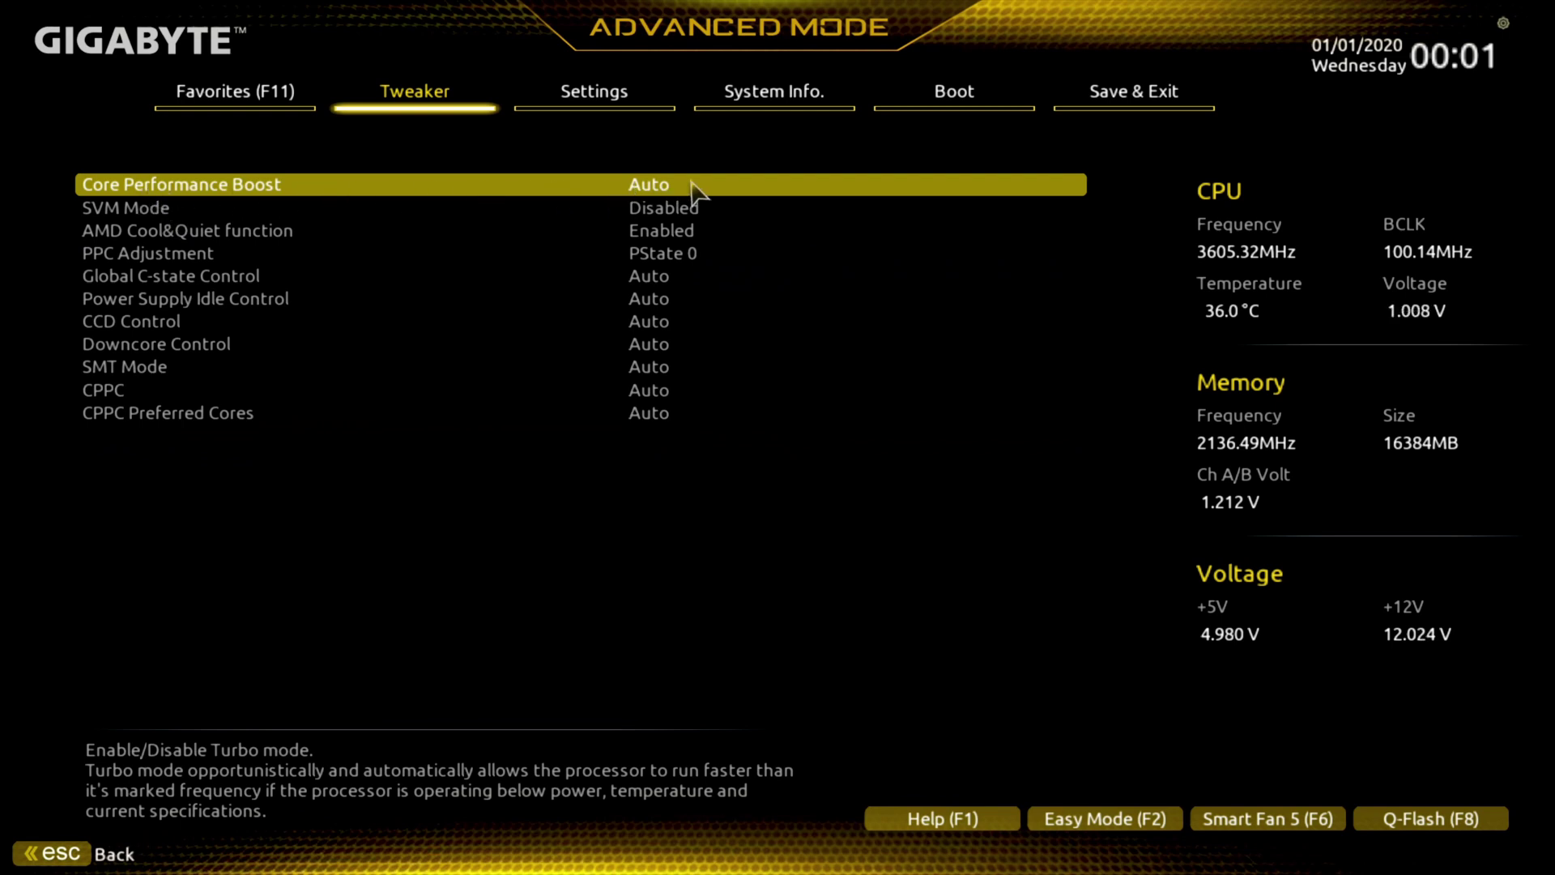
Set Core Performance Boost to Disabled and return to the main Tweaker list
{"action": "left_click", "coordinate": [660, 192]}
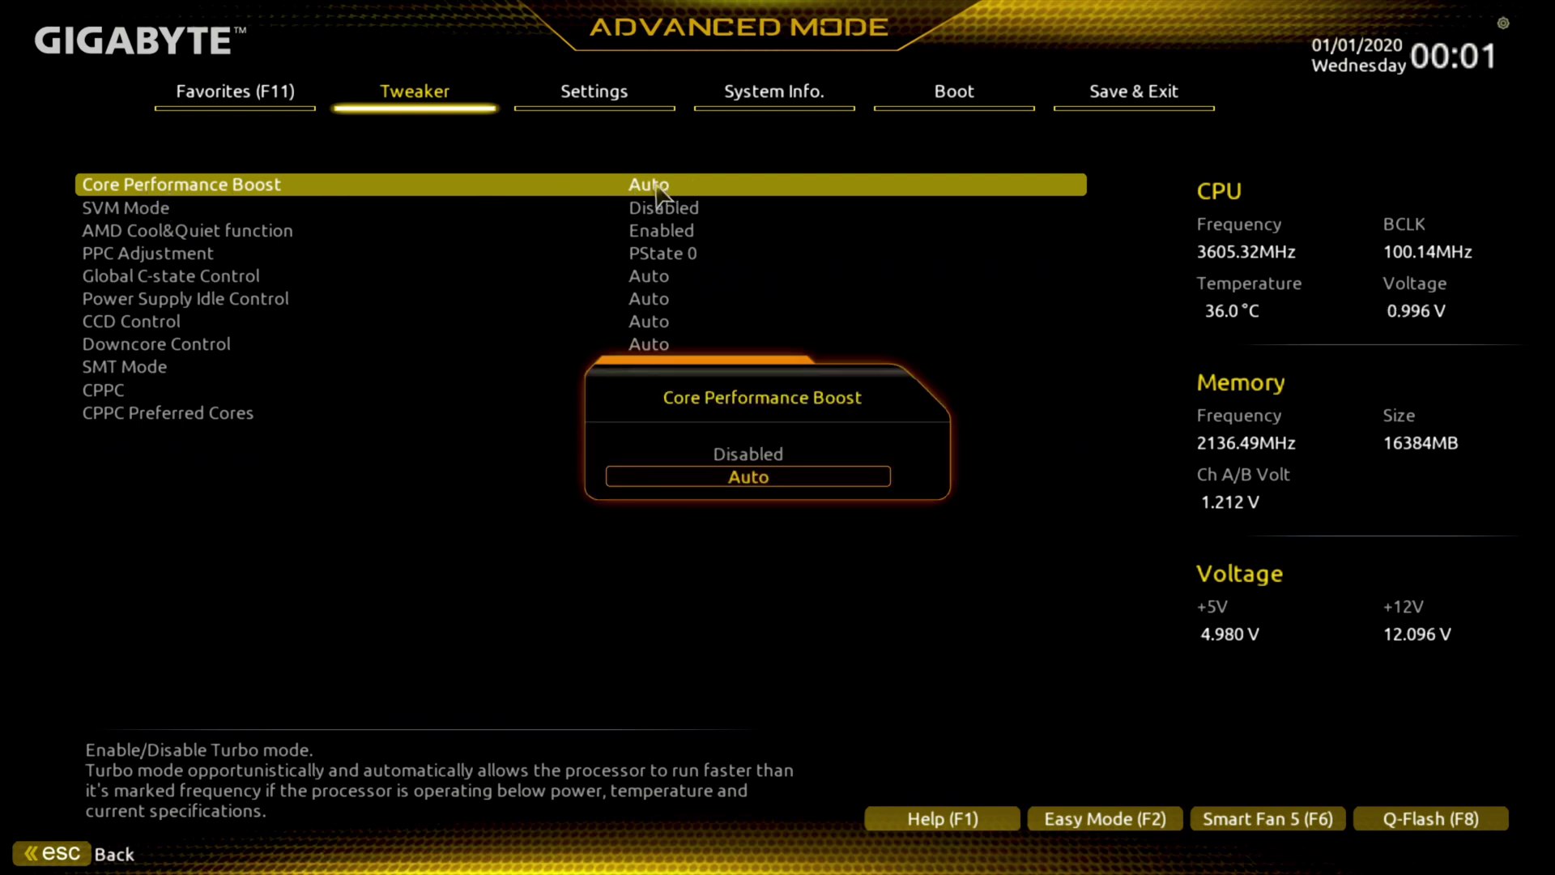
{"action": "left_click", "coordinate": [725, 452]}
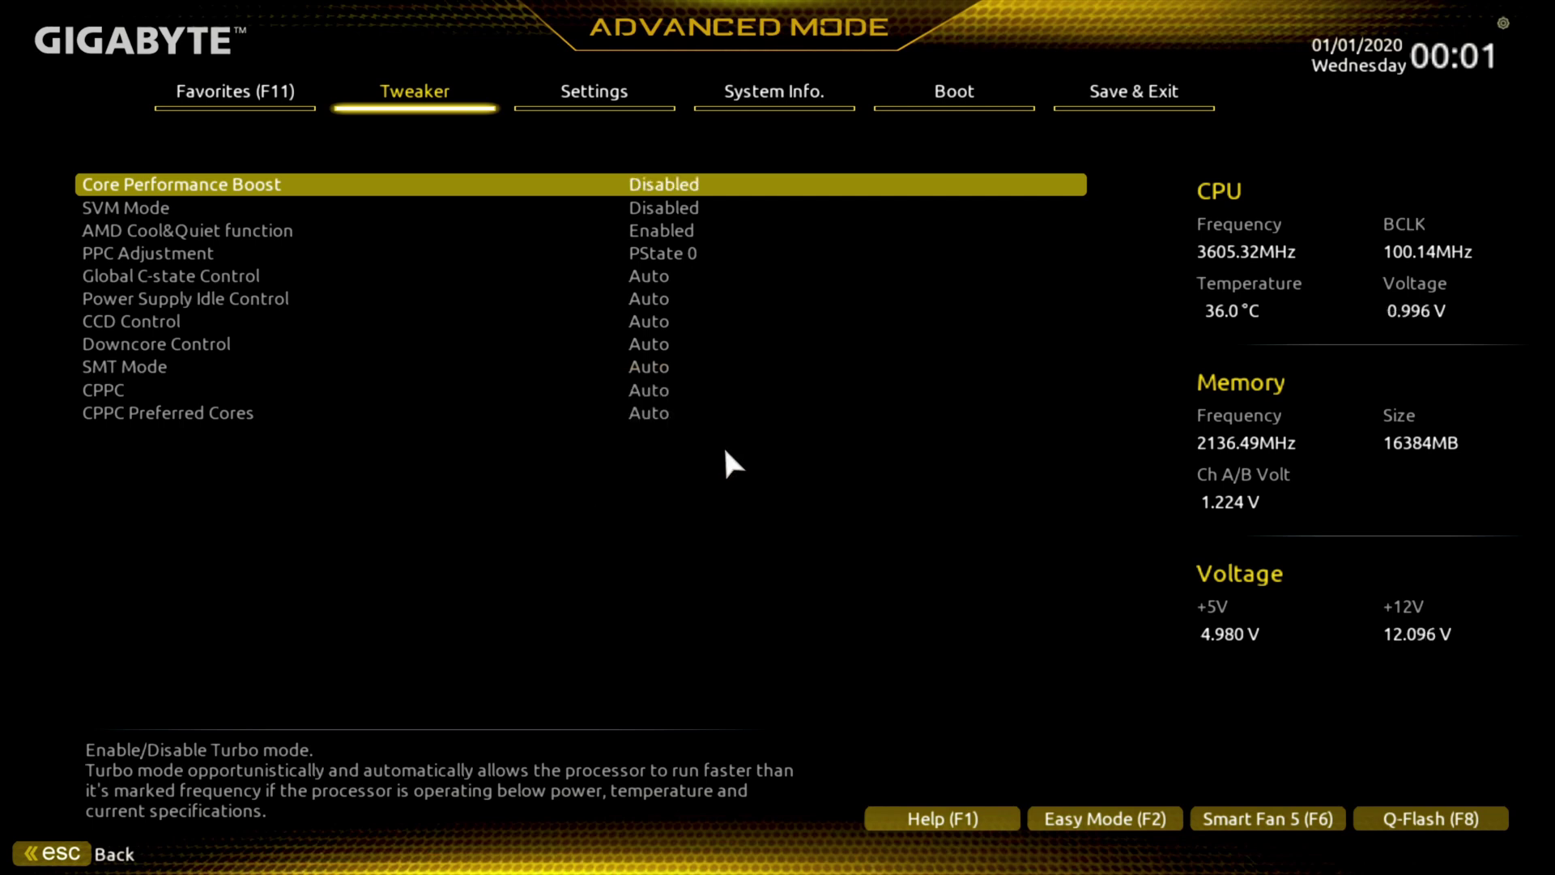
{"action": "left_click", "coordinate": [403, 94]}
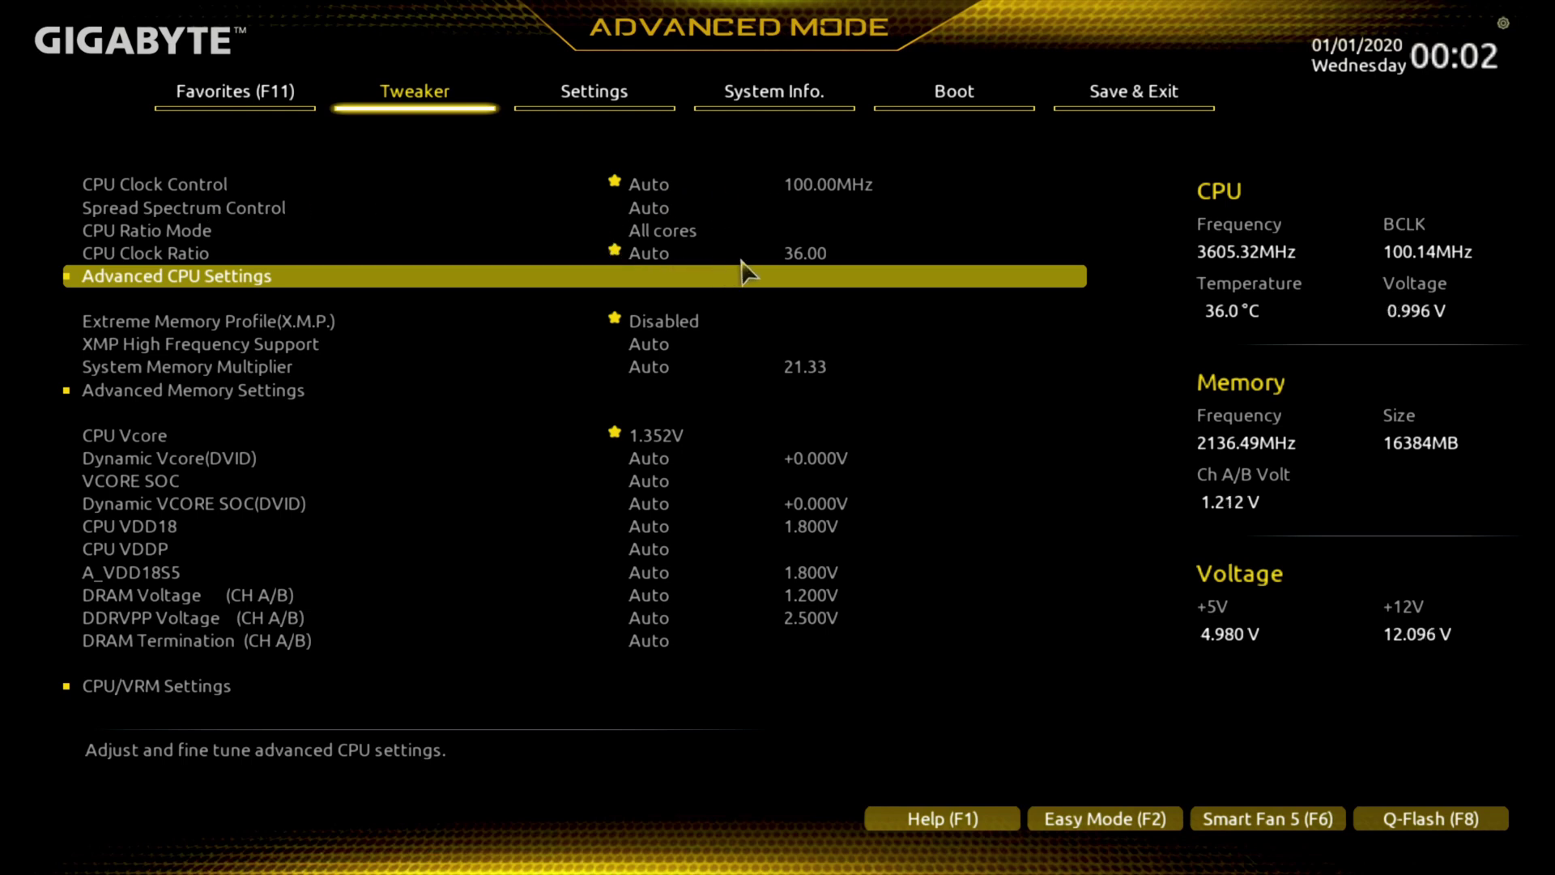
Enter a CPU Clock Ratio of 46 and save and exit the BIOS with F10
{"action": "left_click", "coordinate": [659, 261]}
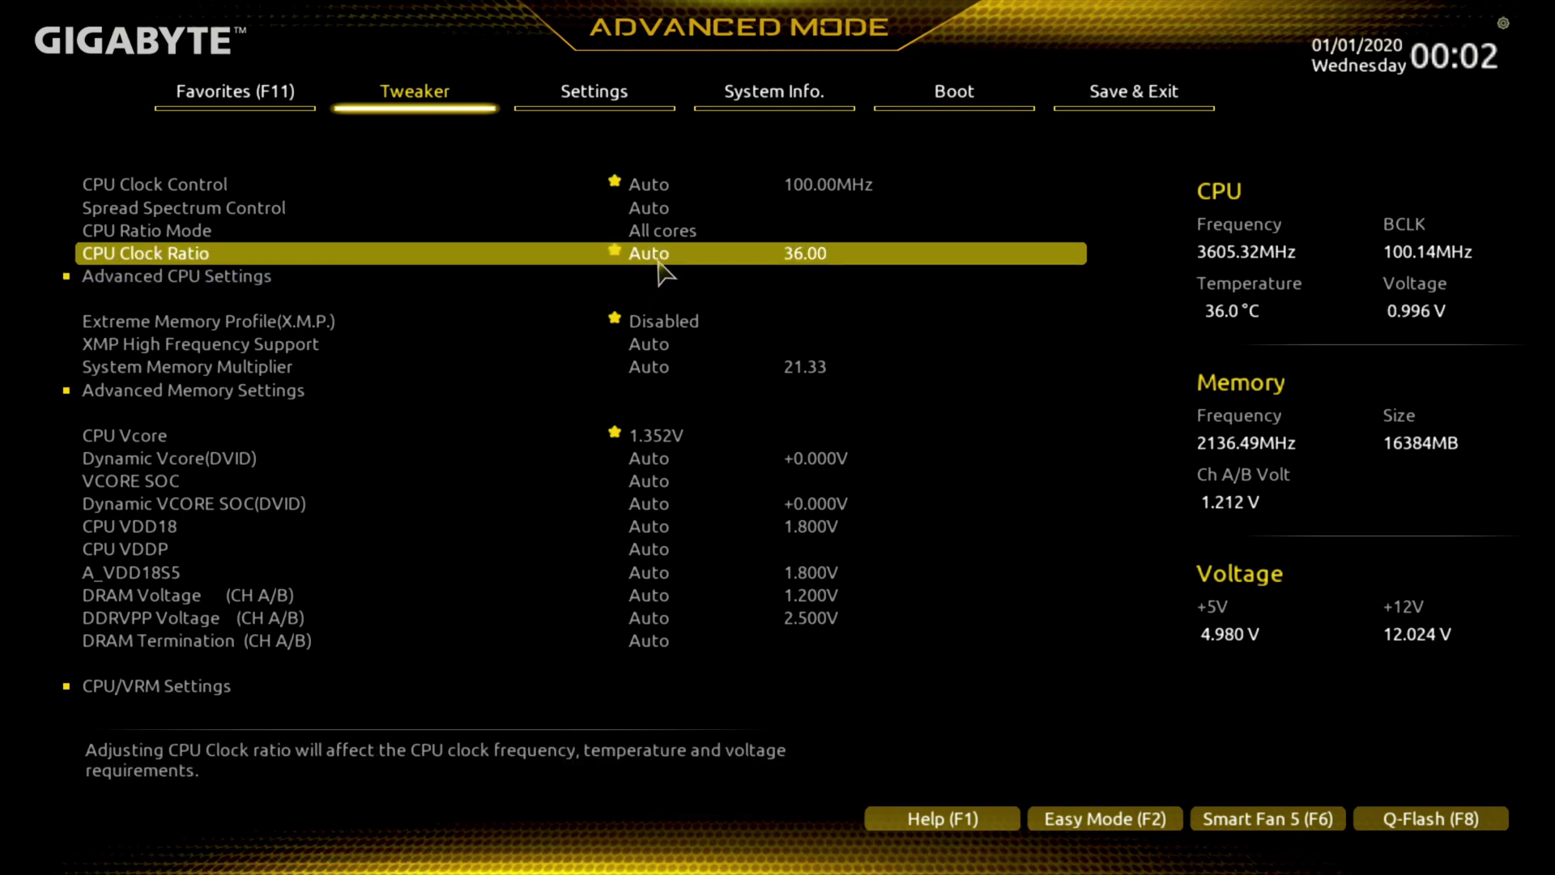
{"action": "type", "text": "46"}
{"action": "key", "text": "Return"}
{"action": "key", "text": "F10"}
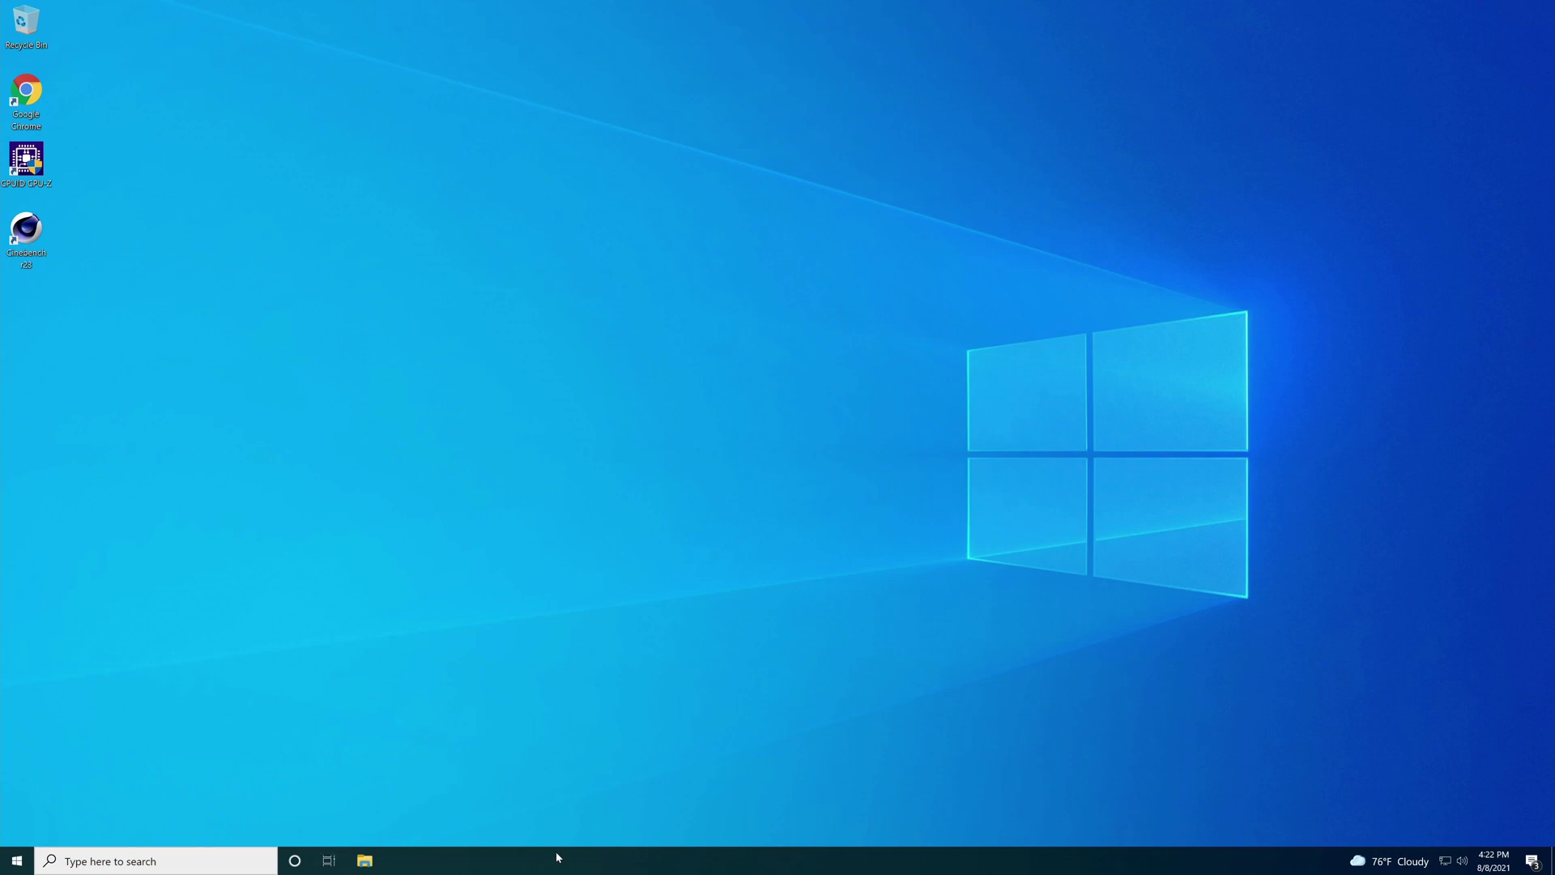
Check Task Manager's CPU performance view for the 4.60 GHz base speed, then open Windows search
{"action": "right_click", "coordinate": [556, 857]}
{"action": "left_click", "coordinate": [579, 792]}
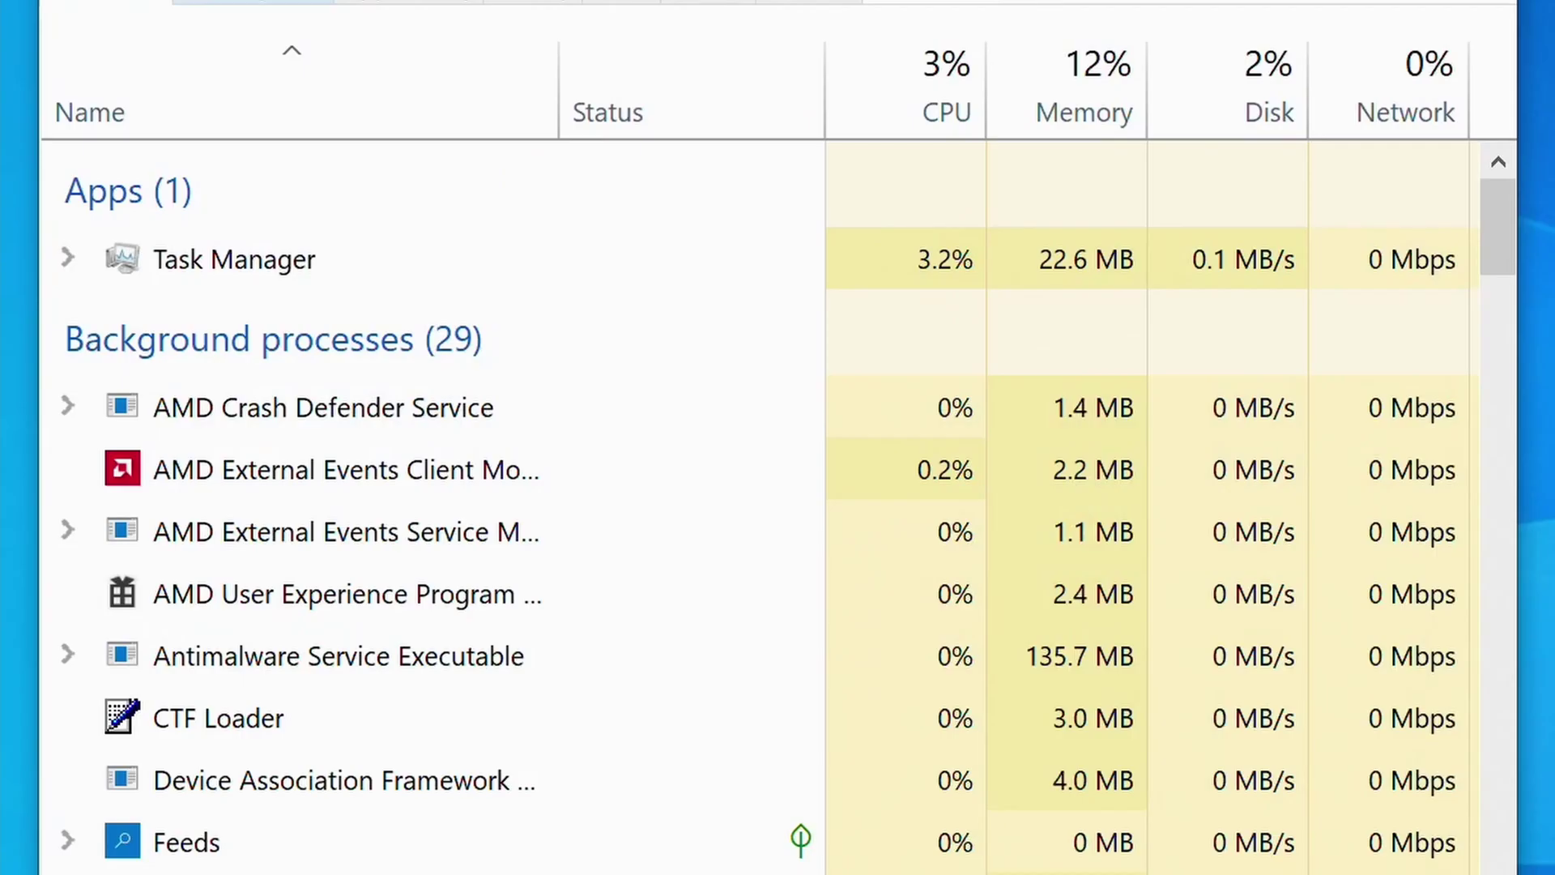
{"action": "left_click", "coordinate": [640, 167]}
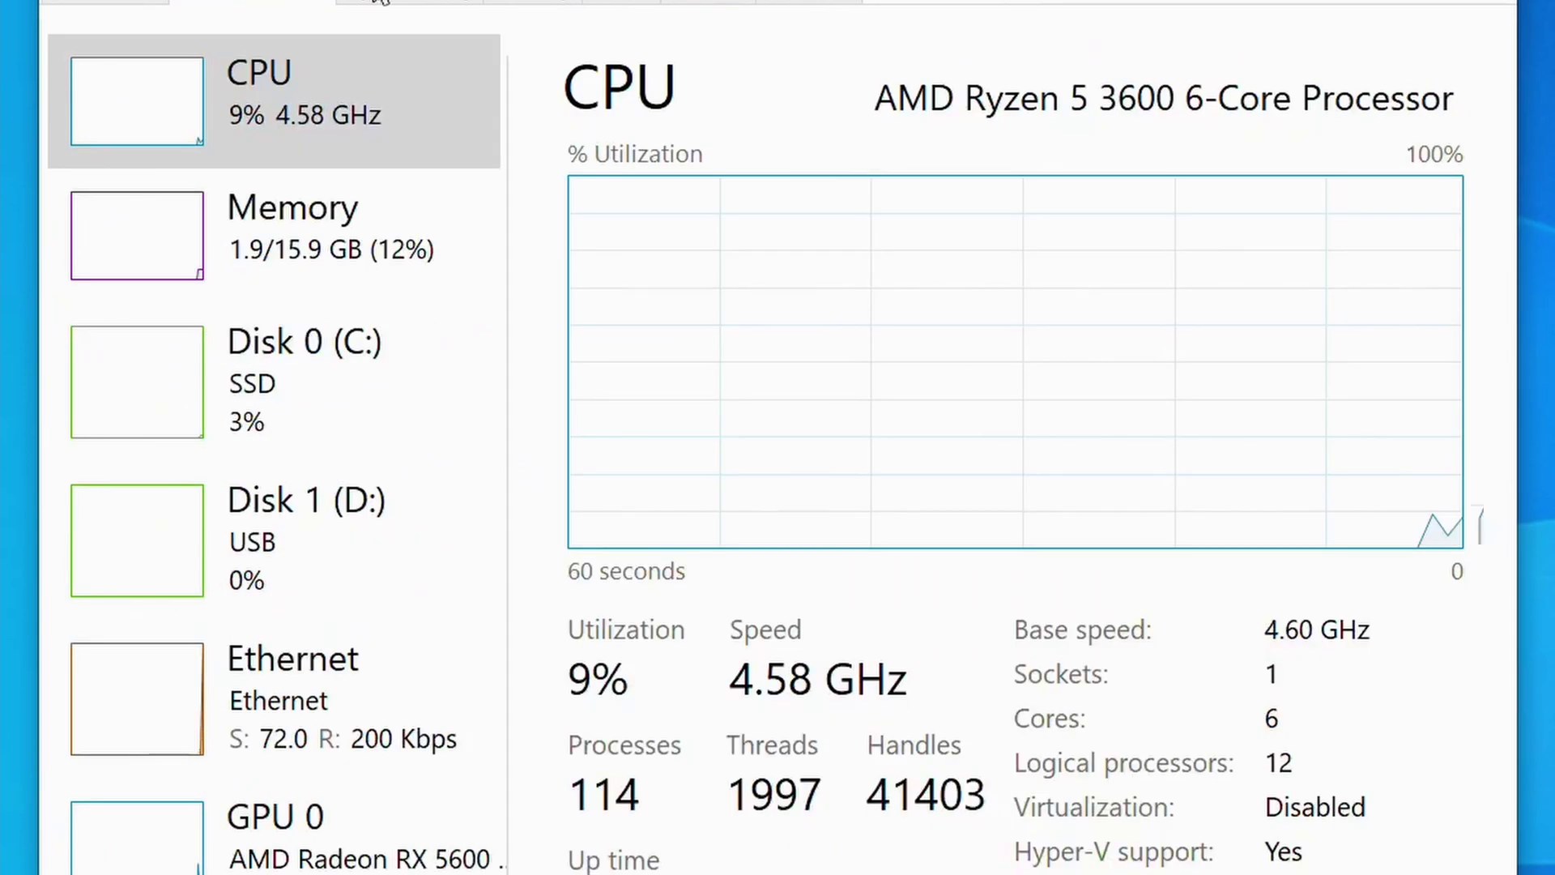
{"action": "left_click", "coordinate": [322, 135]}
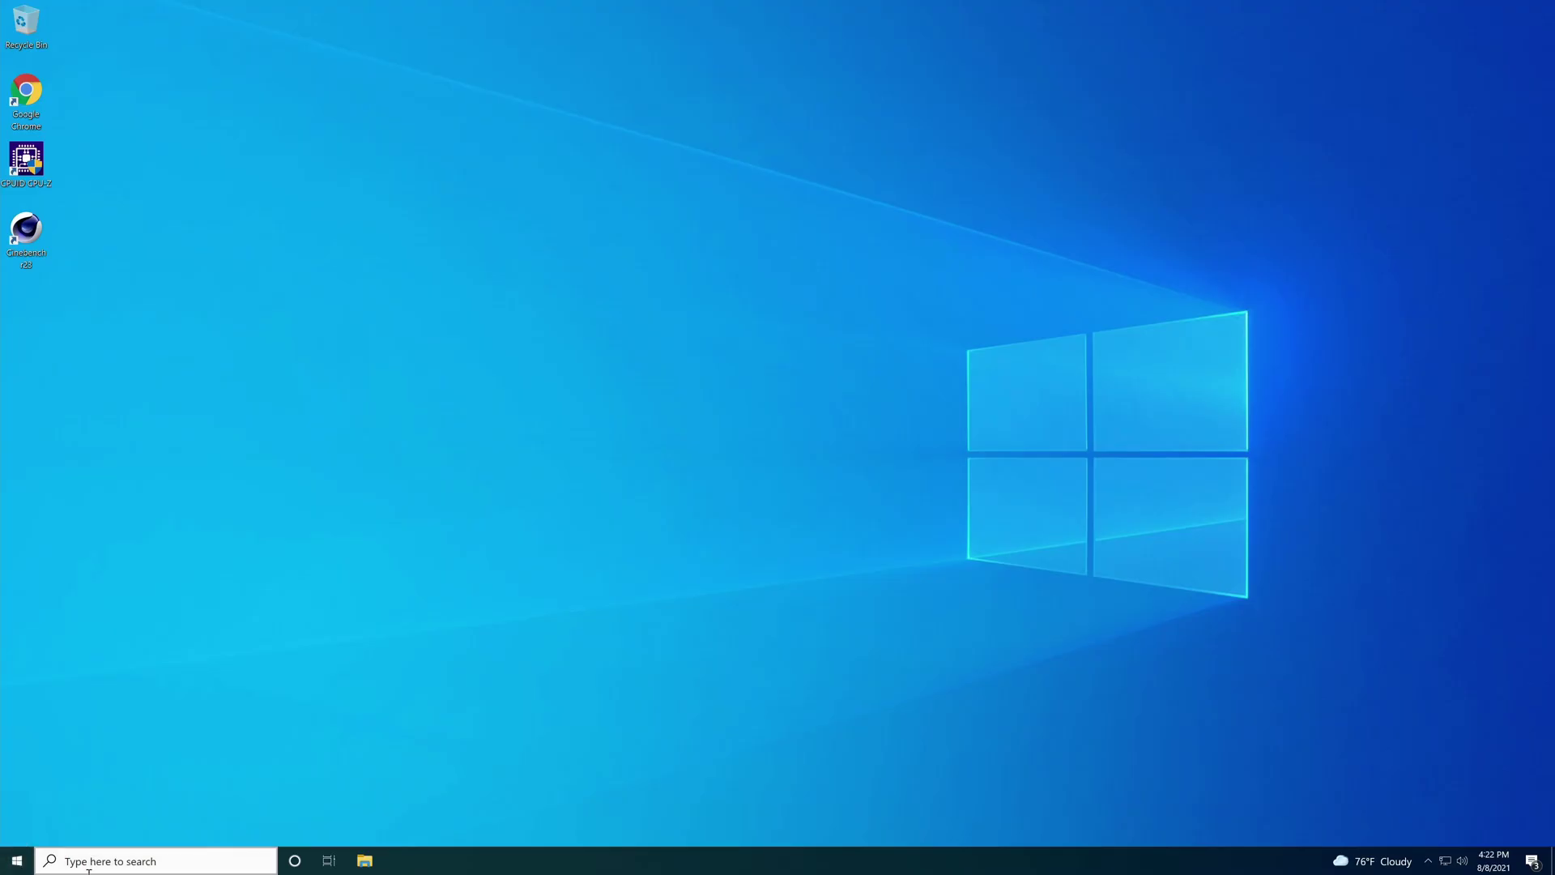
{"action": "left_click", "coordinate": [89, 861]}
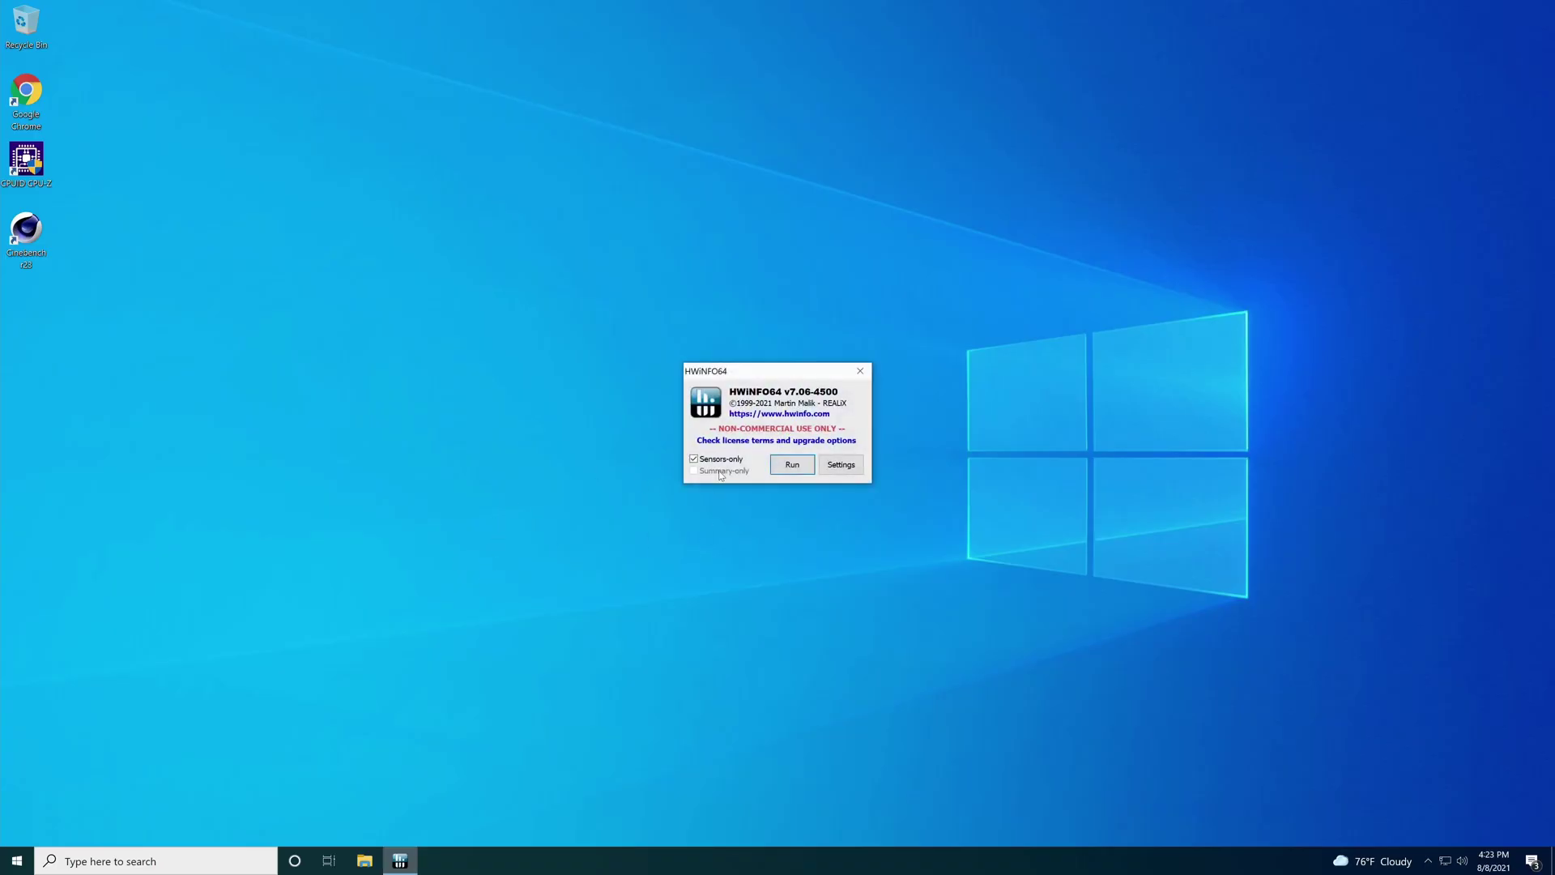
Run HWiNFO64 sensors-only and confirm 46.0 x core ratios at about 4,591.6 MHz
{"action": "left_click", "coordinate": [795, 467]}
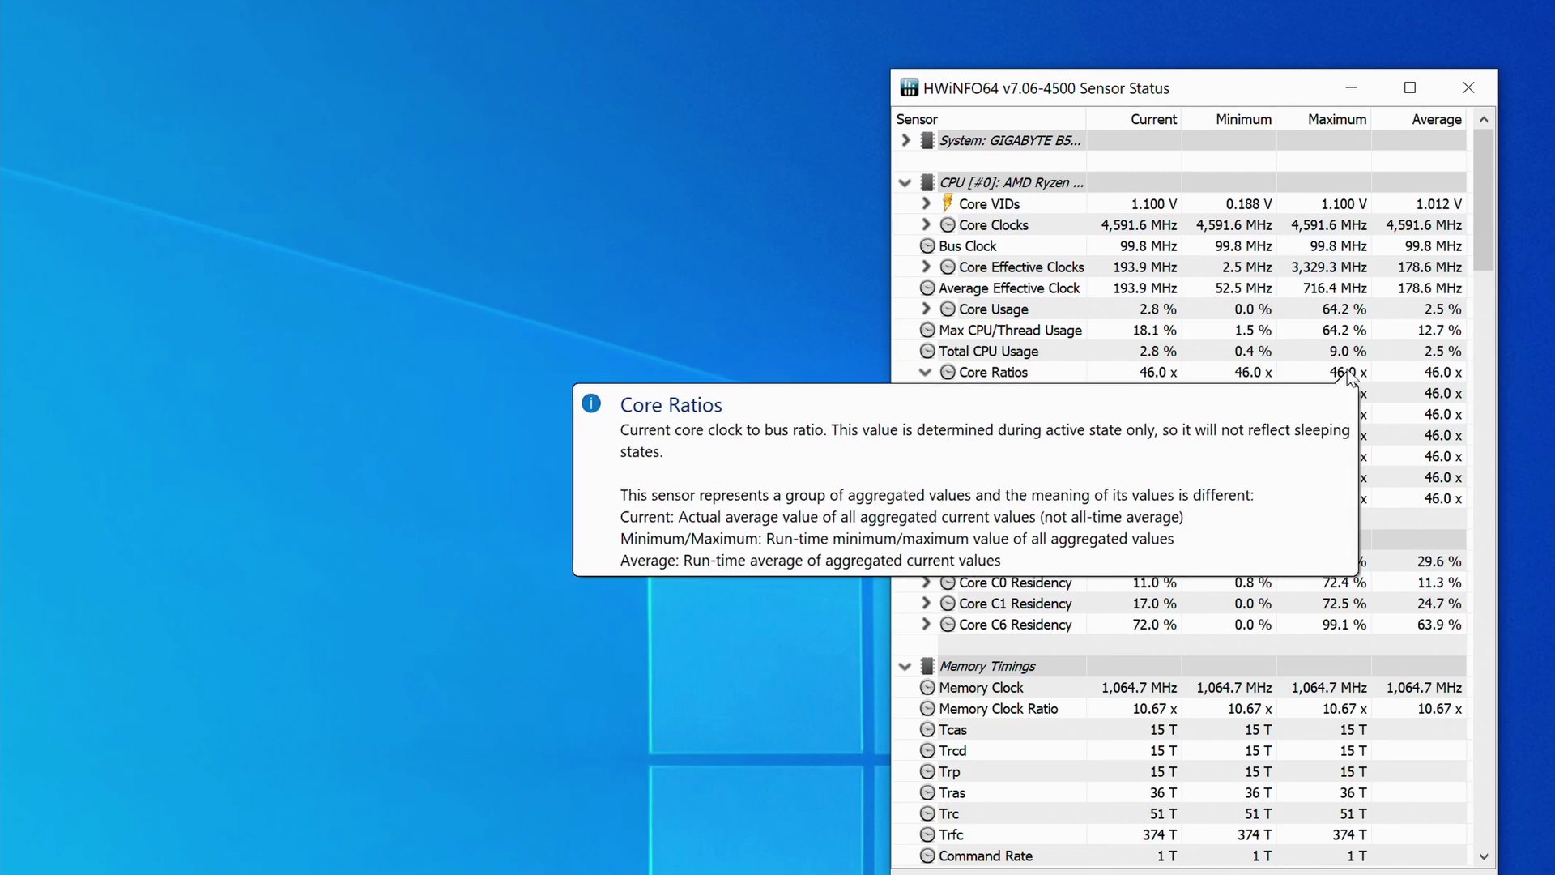
{"action": "scroll", "coordinate": [1111, 425], "scroll_direction": "down", "scroll_amount": 5}
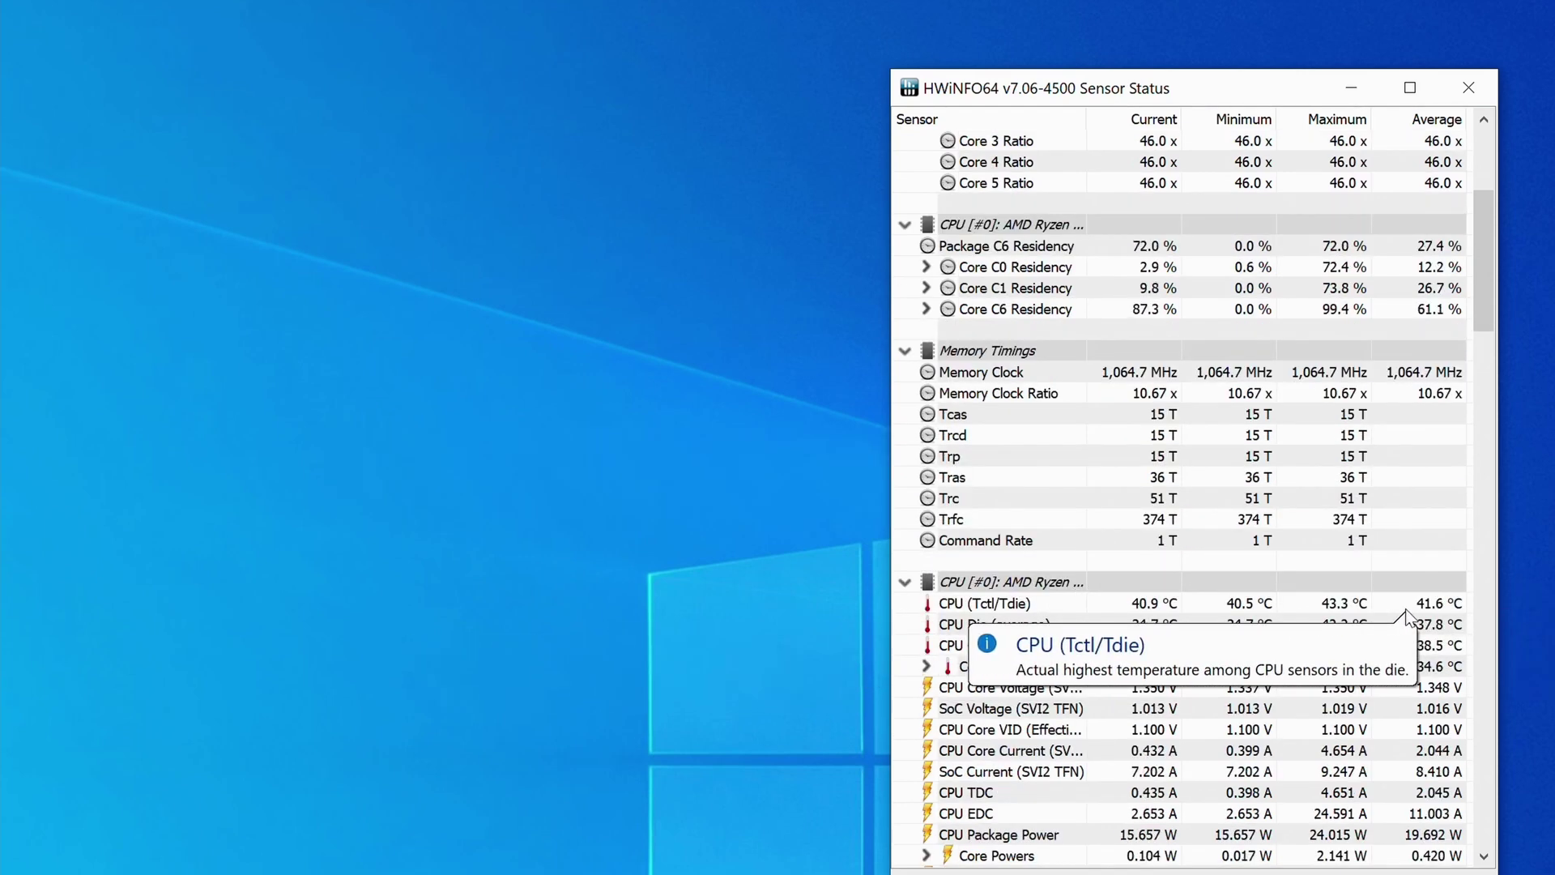
{"action": "scroll", "coordinate": [1407, 618], "scroll_direction": "up", "scroll_amount": 5}
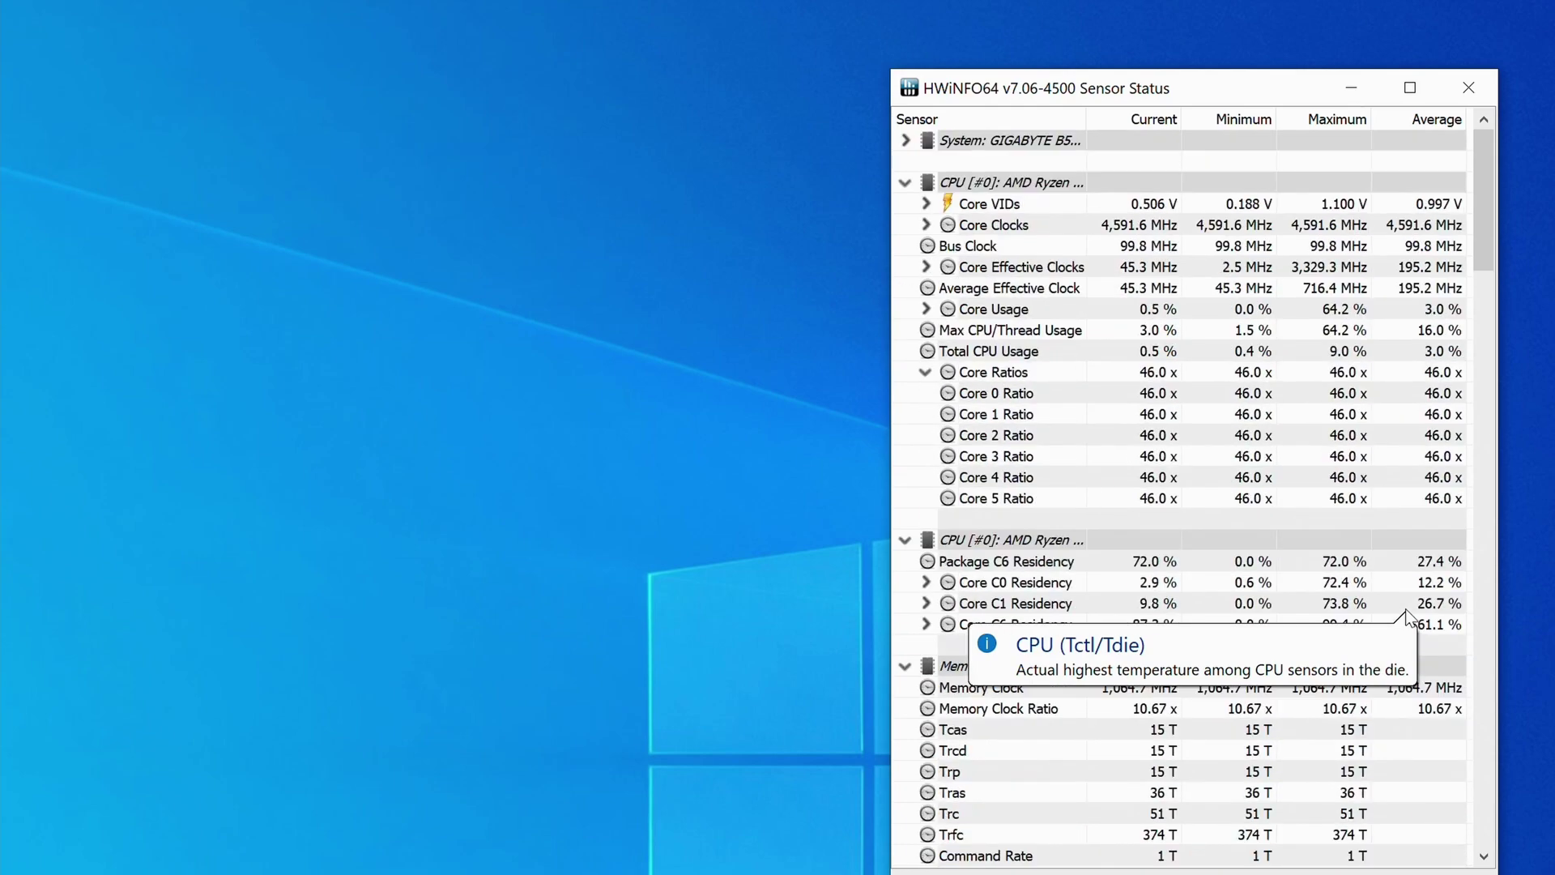
Open Cinebench R23 and set Minimum Test Duration to 10 minutes (Test Throttling)
{"action": "left_click", "coordinate": [26, 235]}
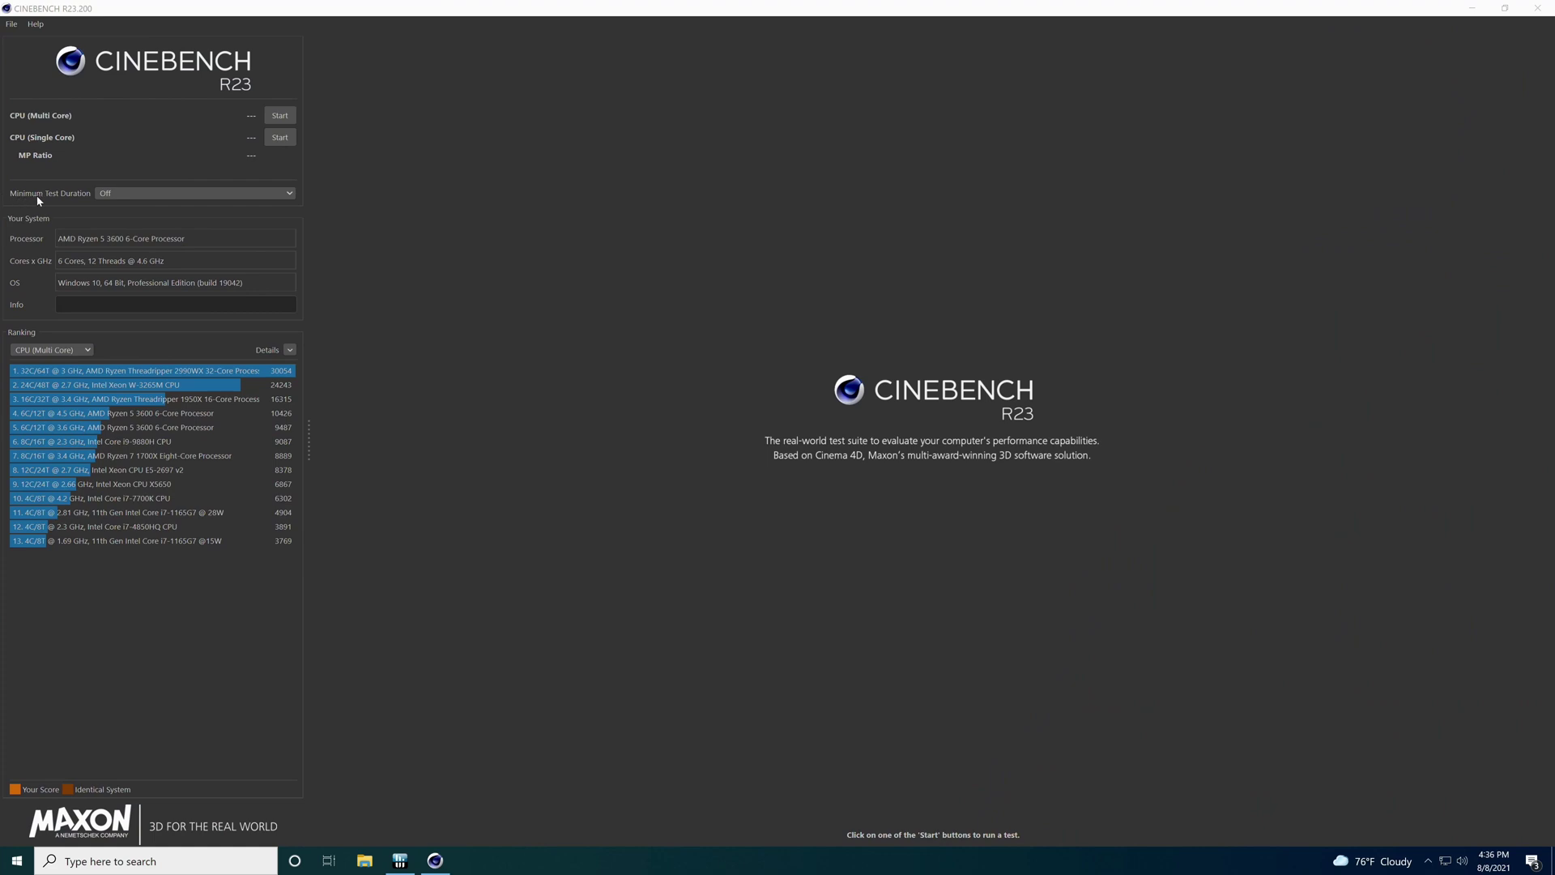
{"action": "left_click", "coordinate": [107, 194]}
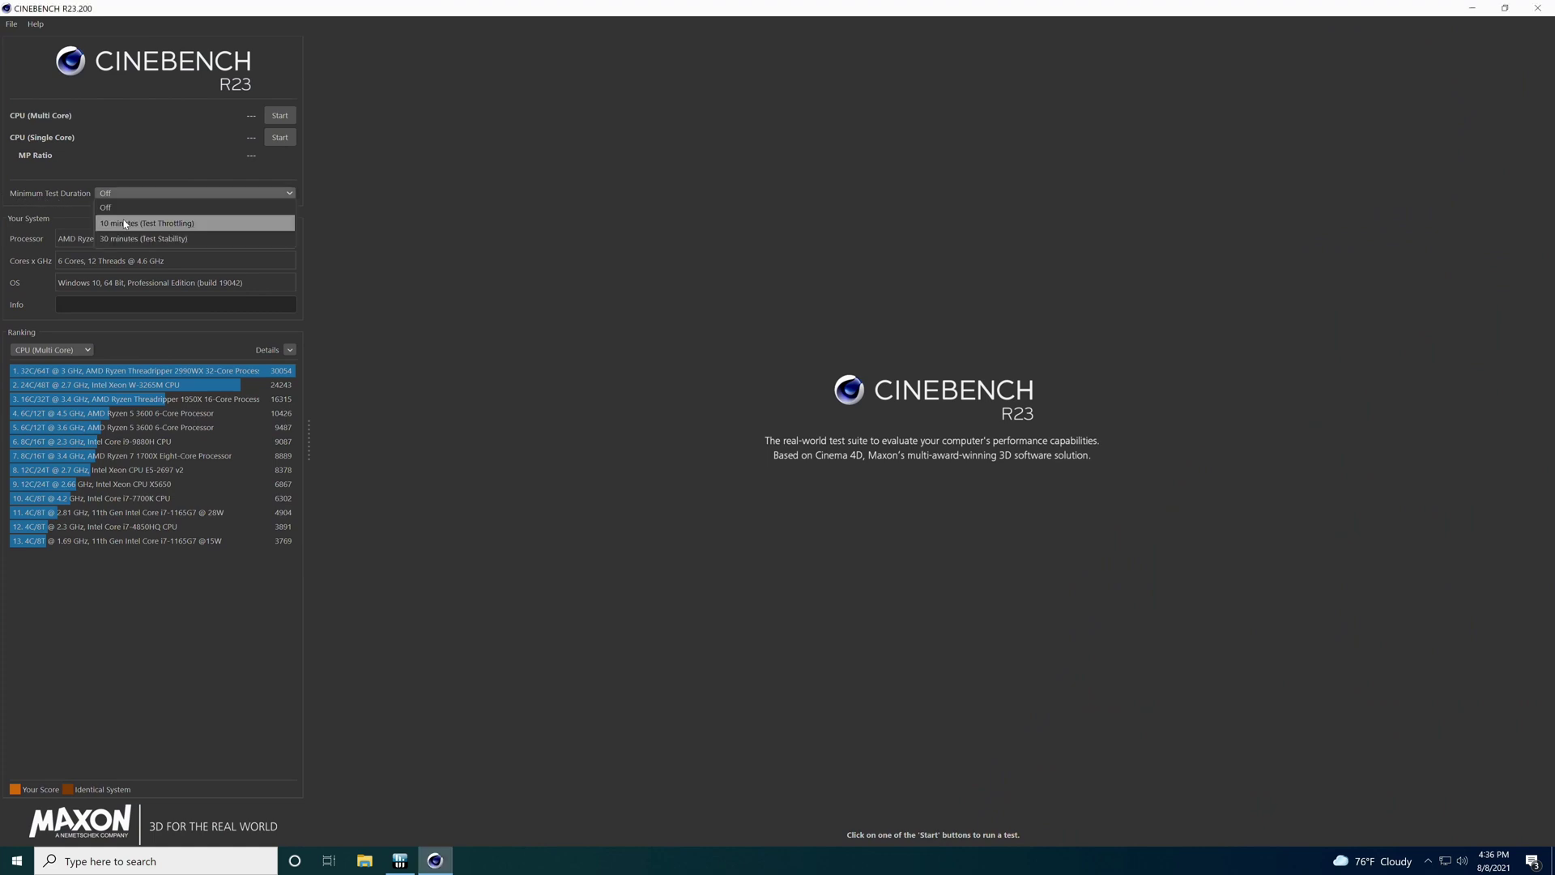
{"action": "left_click", "coordinate": [124, 226]}
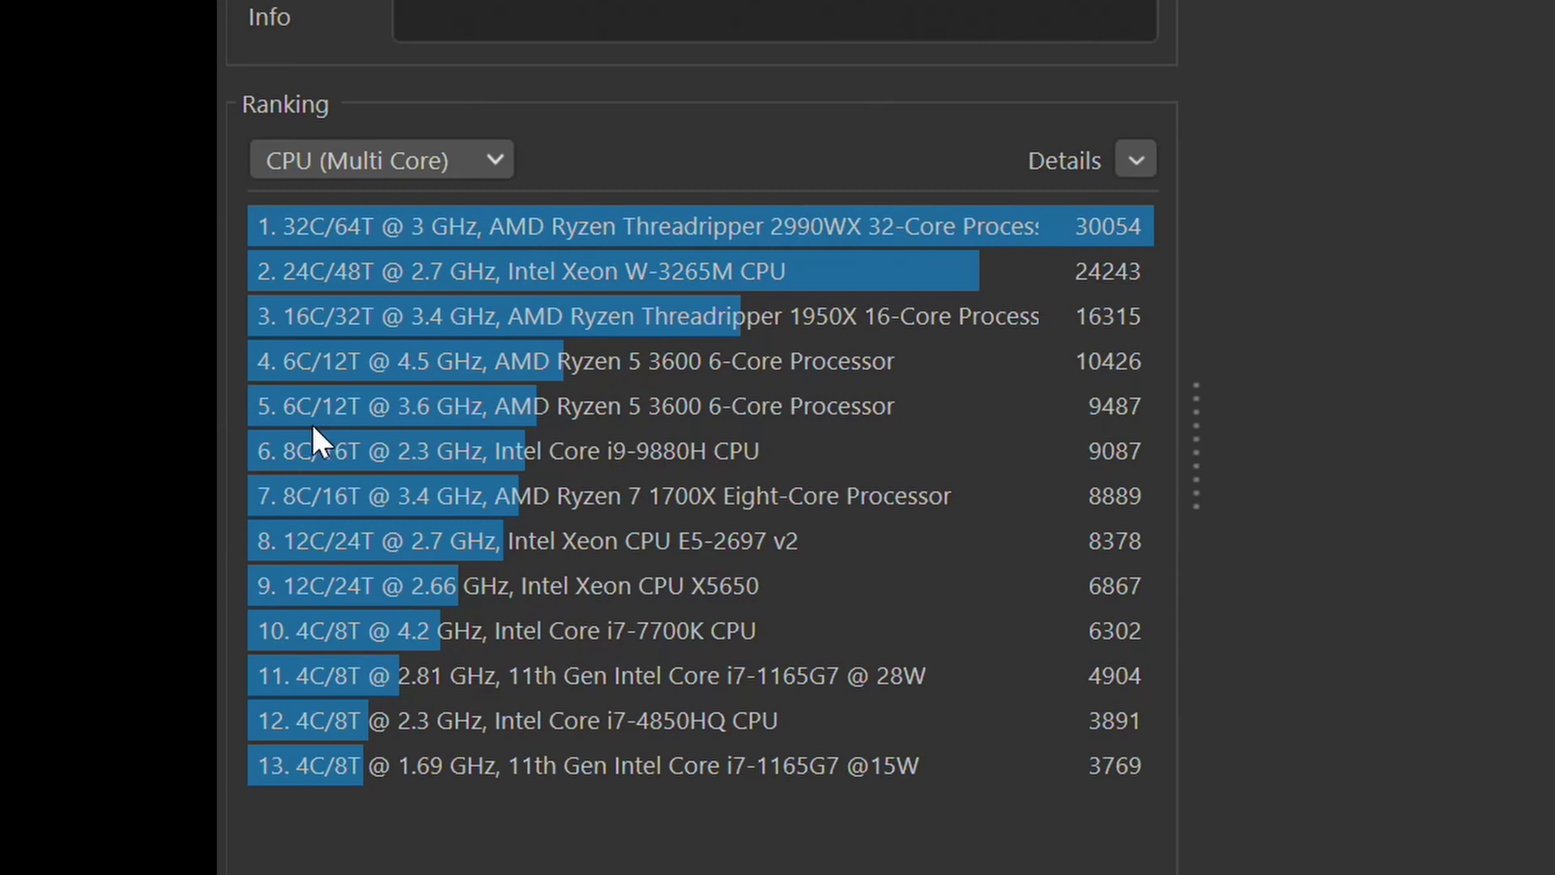
{"action": "mouse_move", "coordinate": [307, 452]}
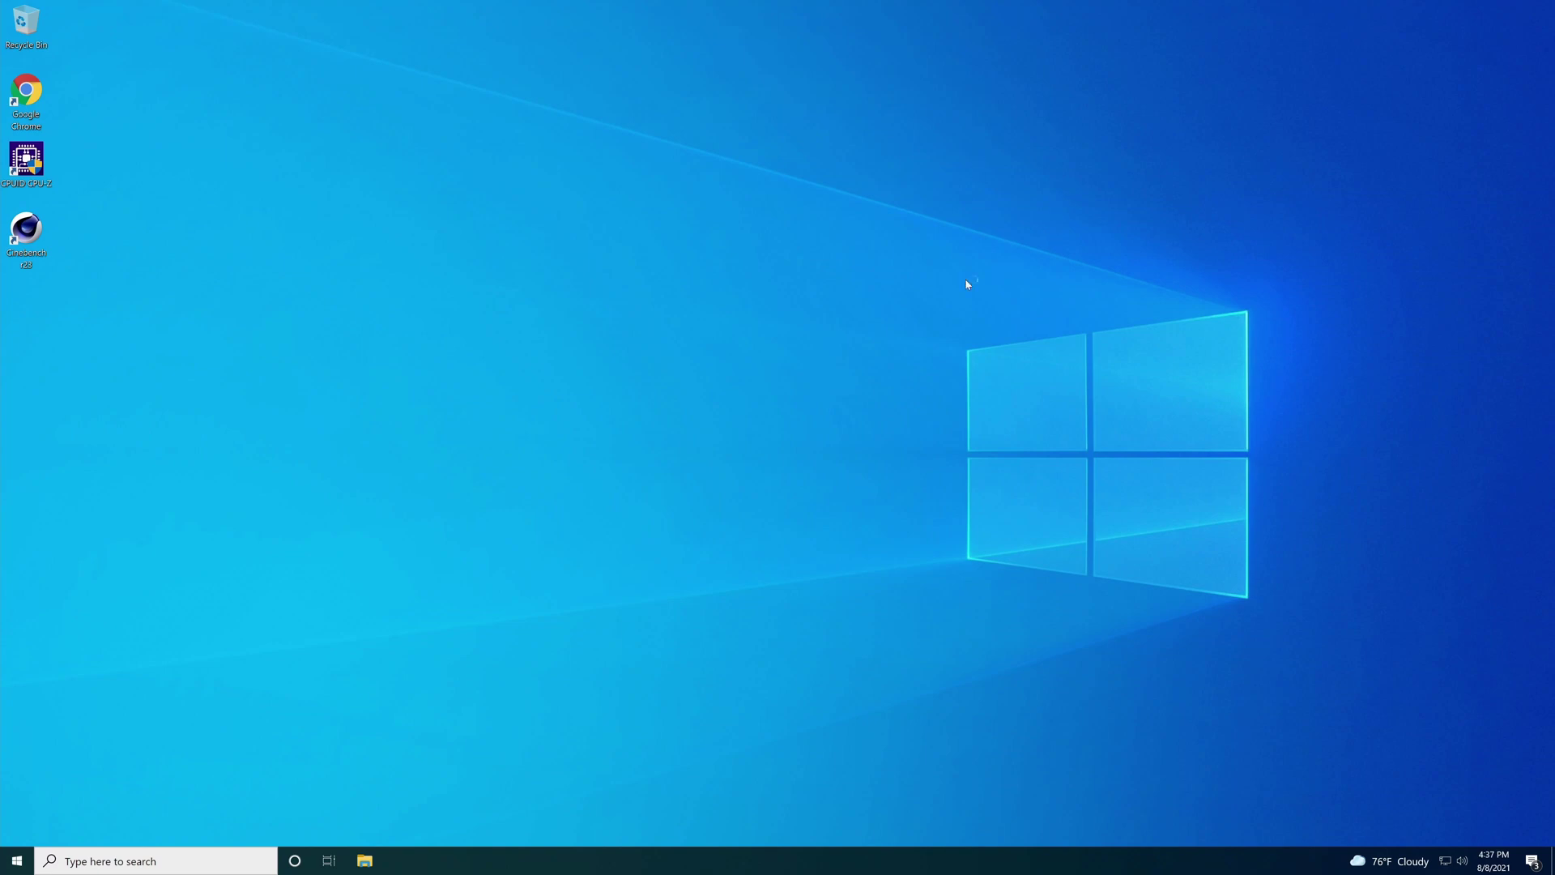
{"action": "right_click", "coordinate": [677, 862]}
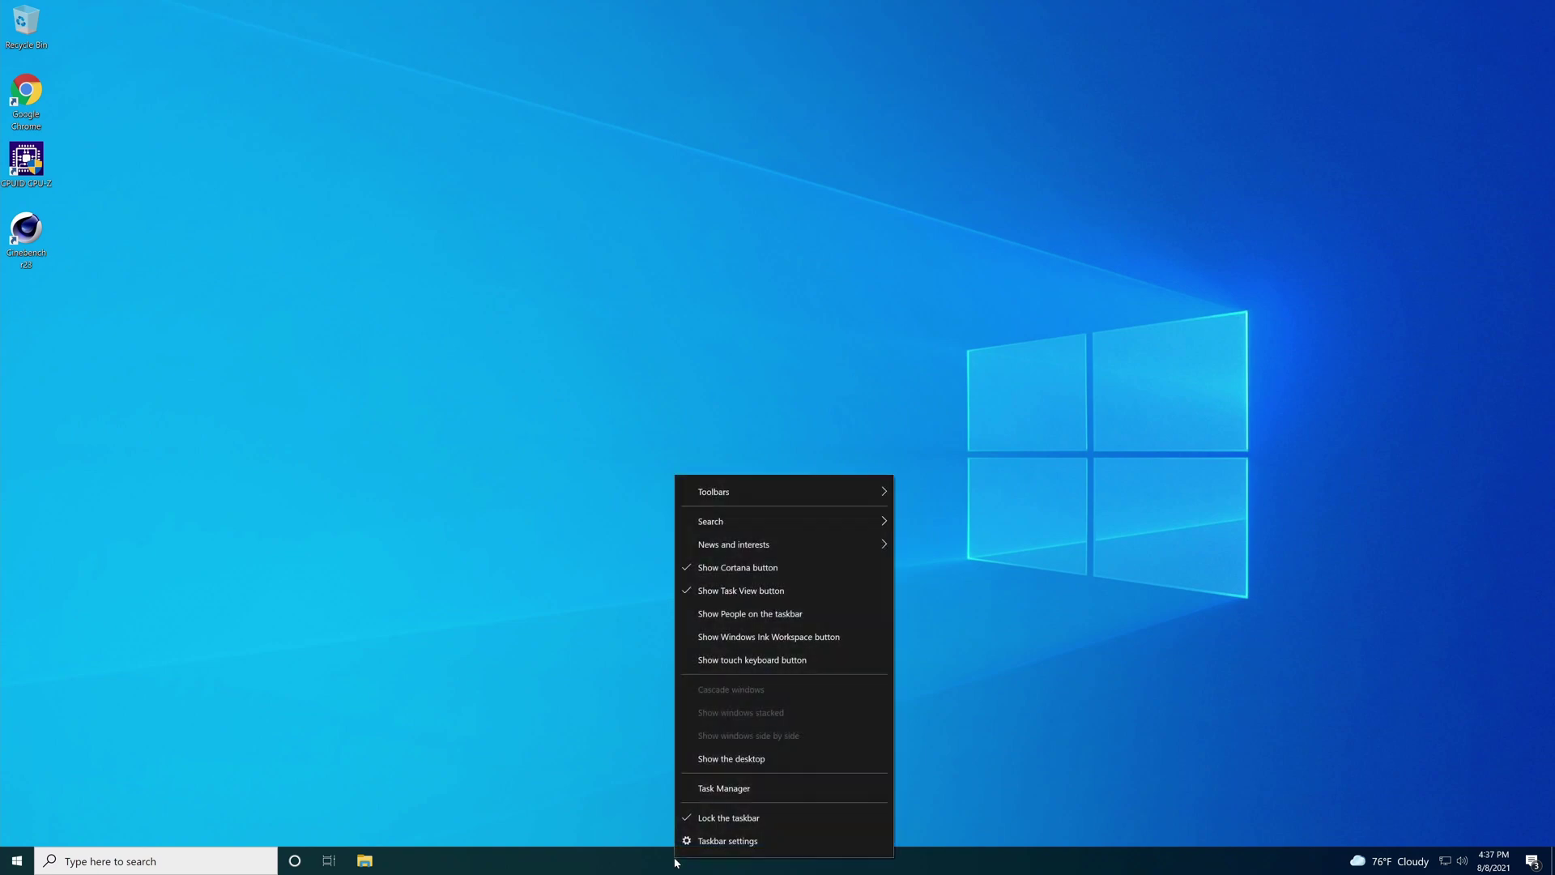
{"action": "left_click", "coordinate": [718, 791]}
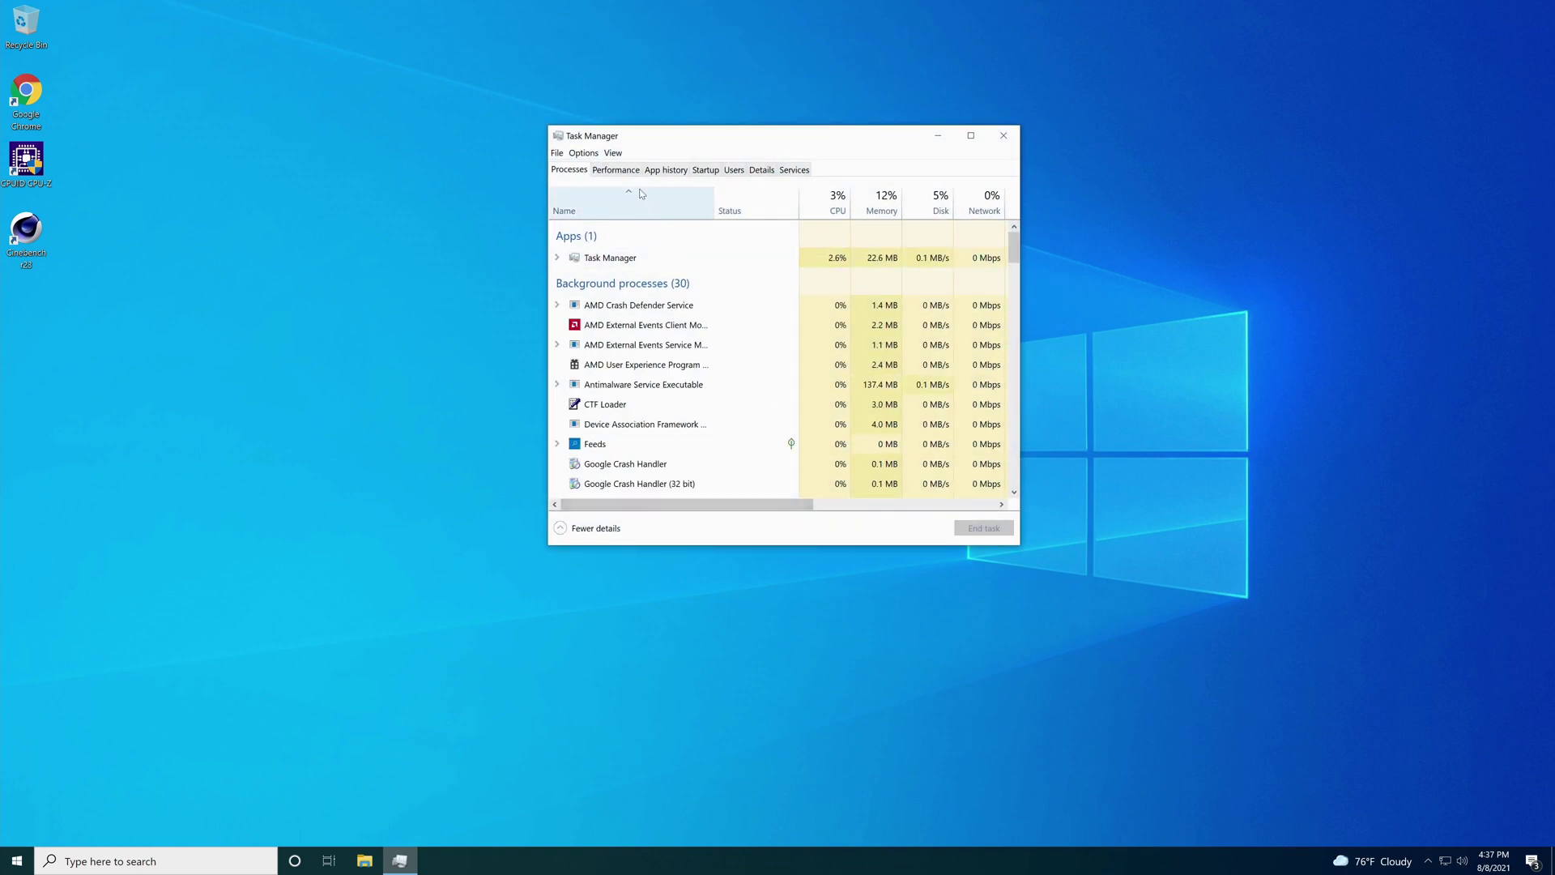
{"action": "left_click", "coordinate": [616, 169]}
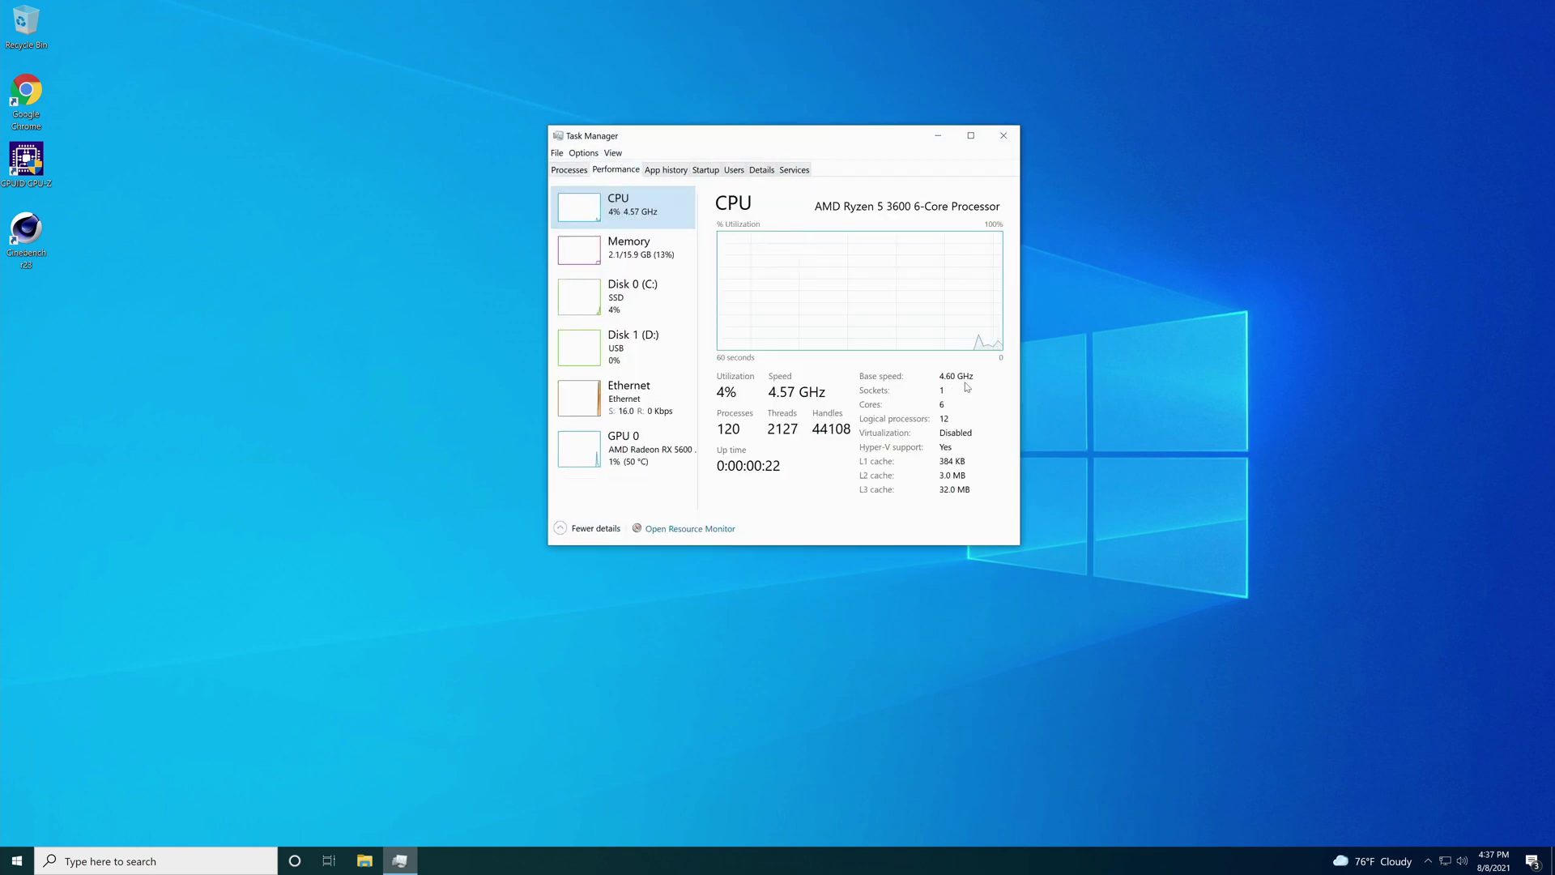
{"action": "left_click", "coordinate": [1003, 135]}
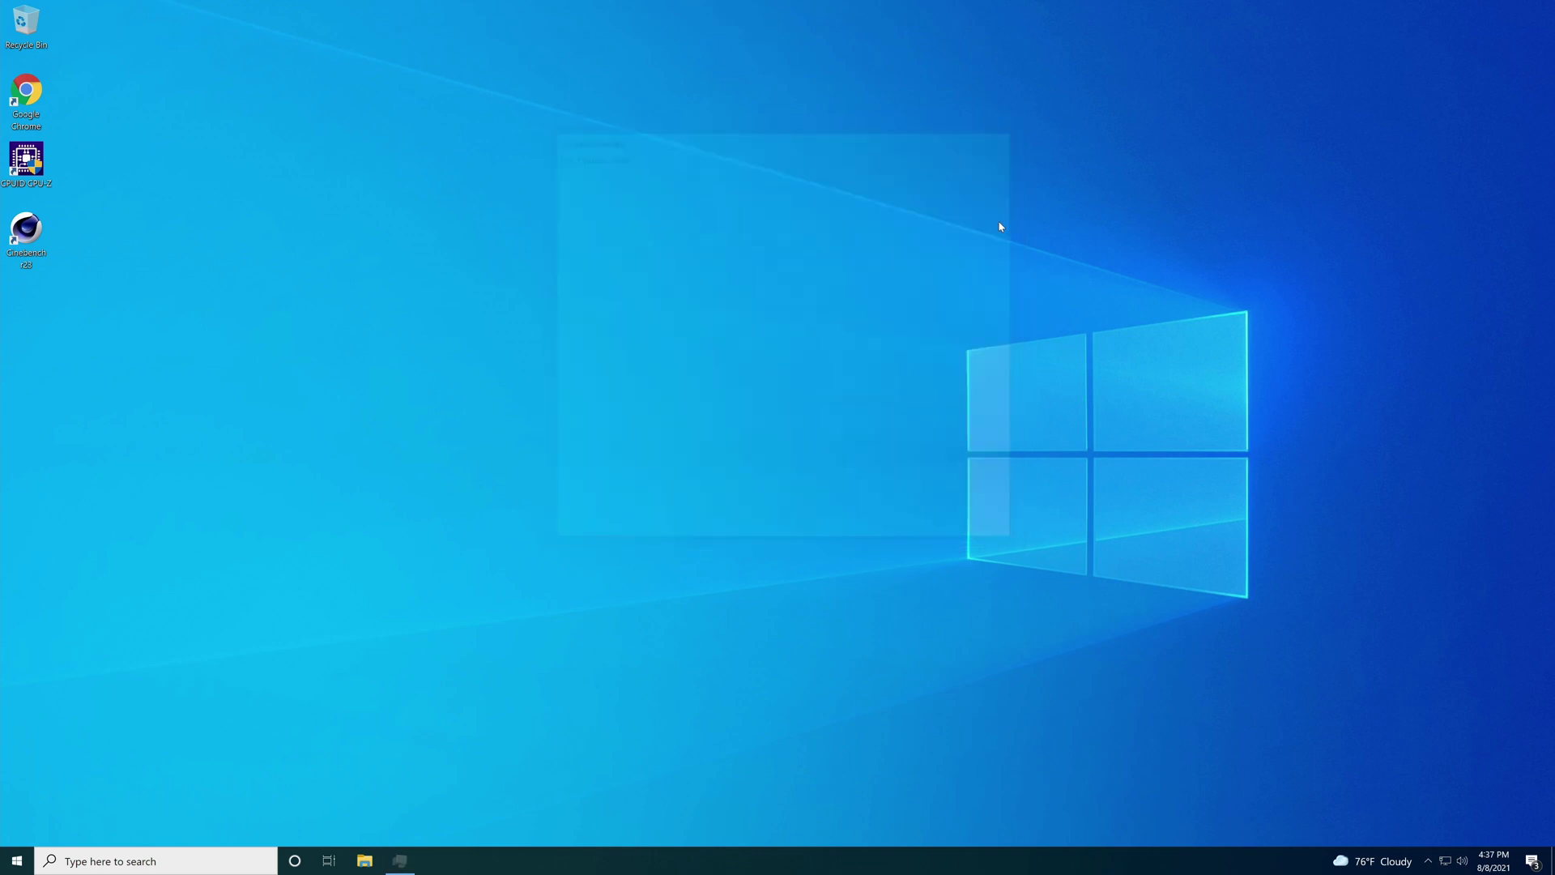
Relaunch HWiNFO64 from search, approve the UAC prompt, and start sensor monitoring
{"action": "left_click", "coordinate": [102, 860]}
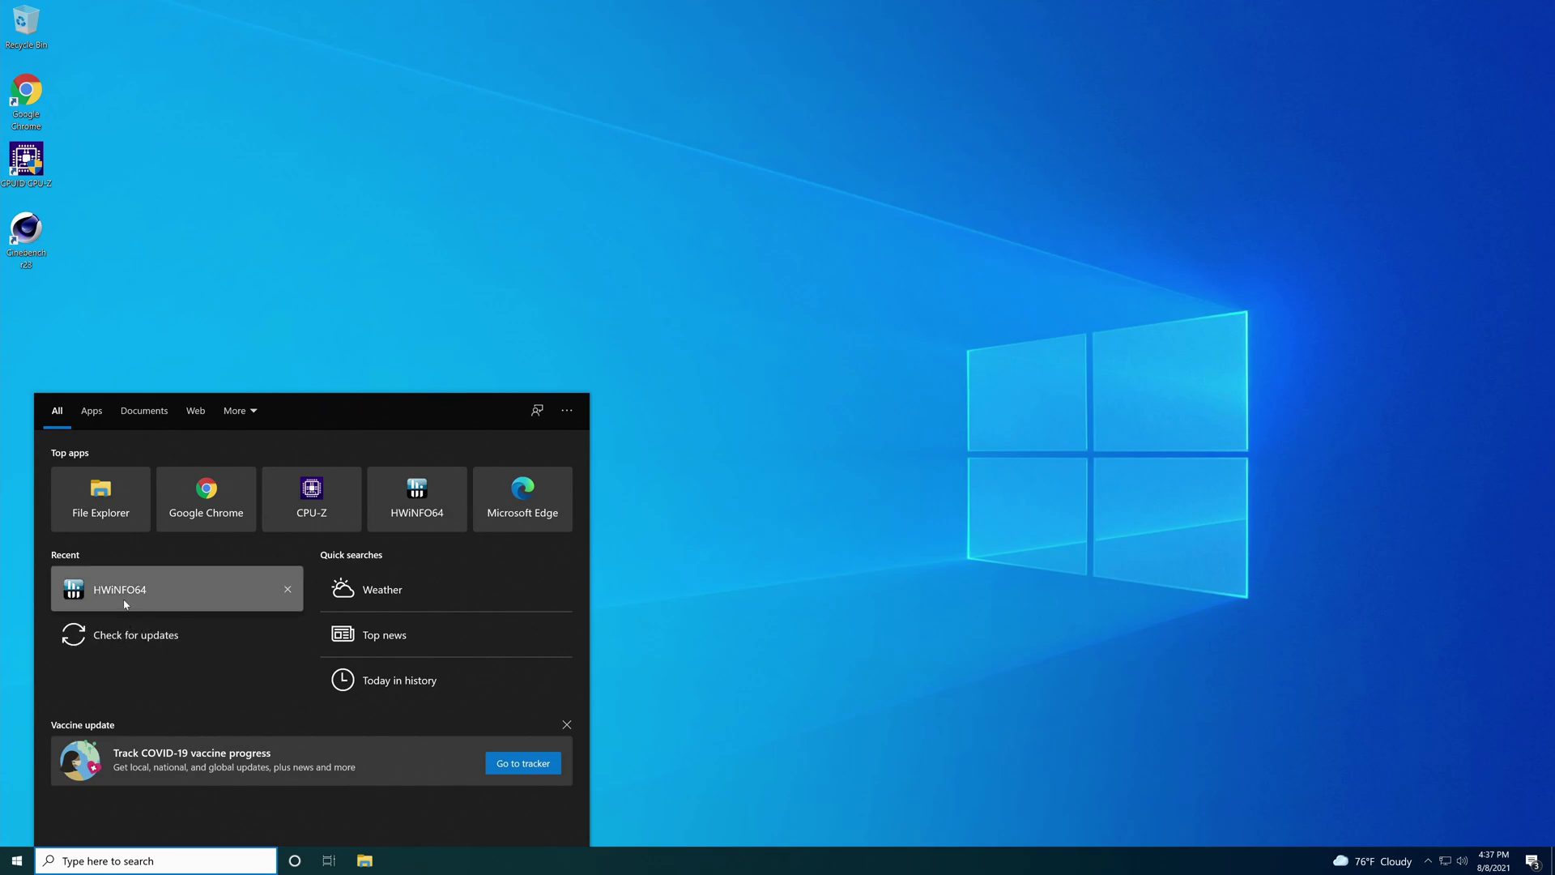
{"action": "left_click", "coordinate": [123, 603]}
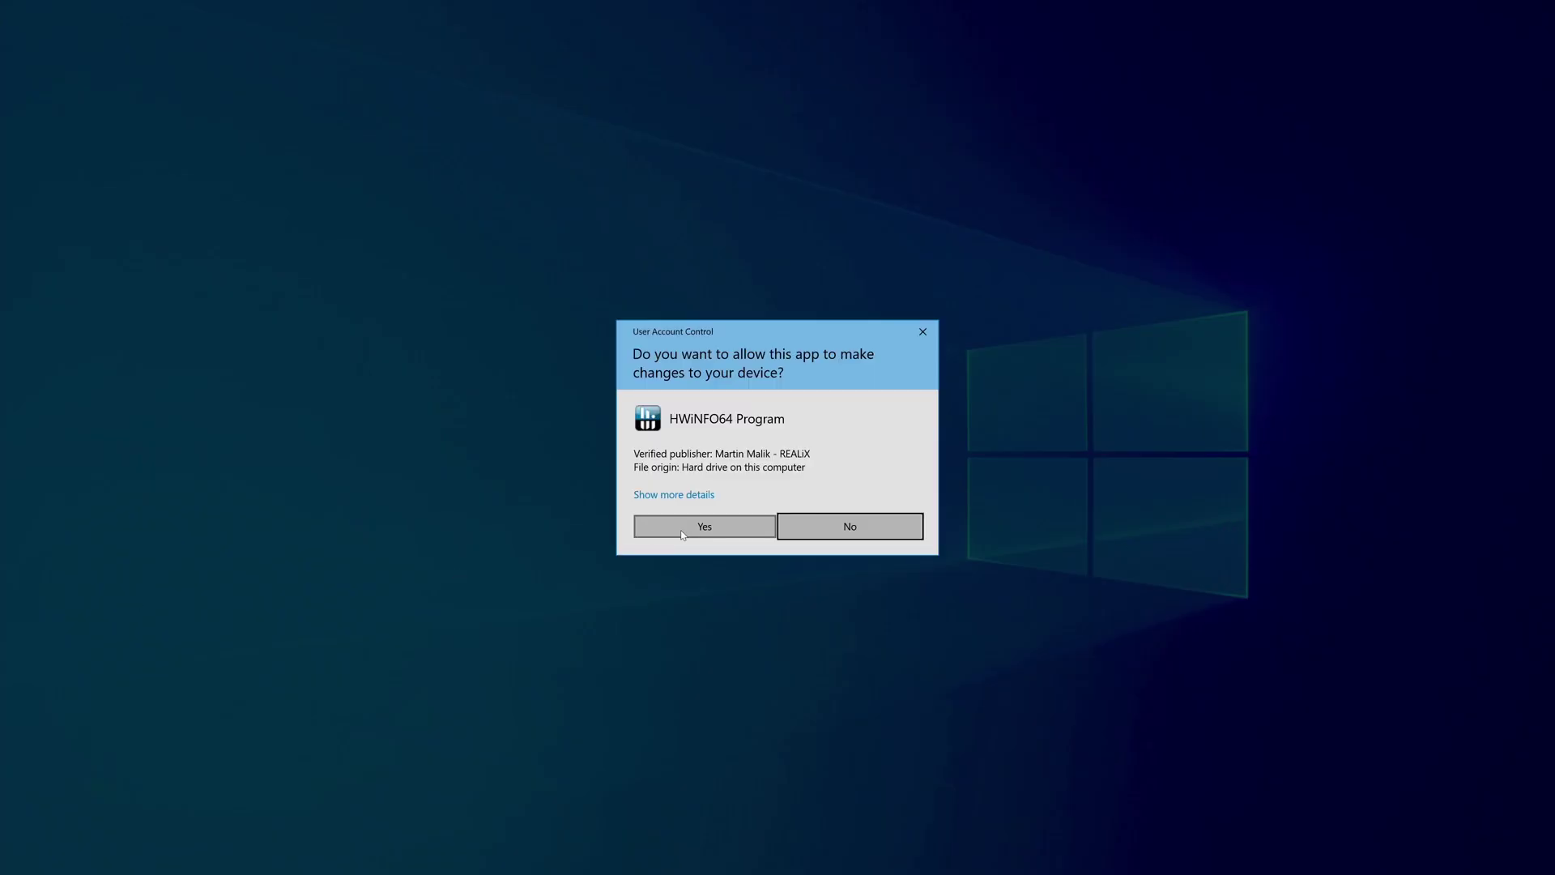
{"action": "left_click", "coordinate": [753, 524]}
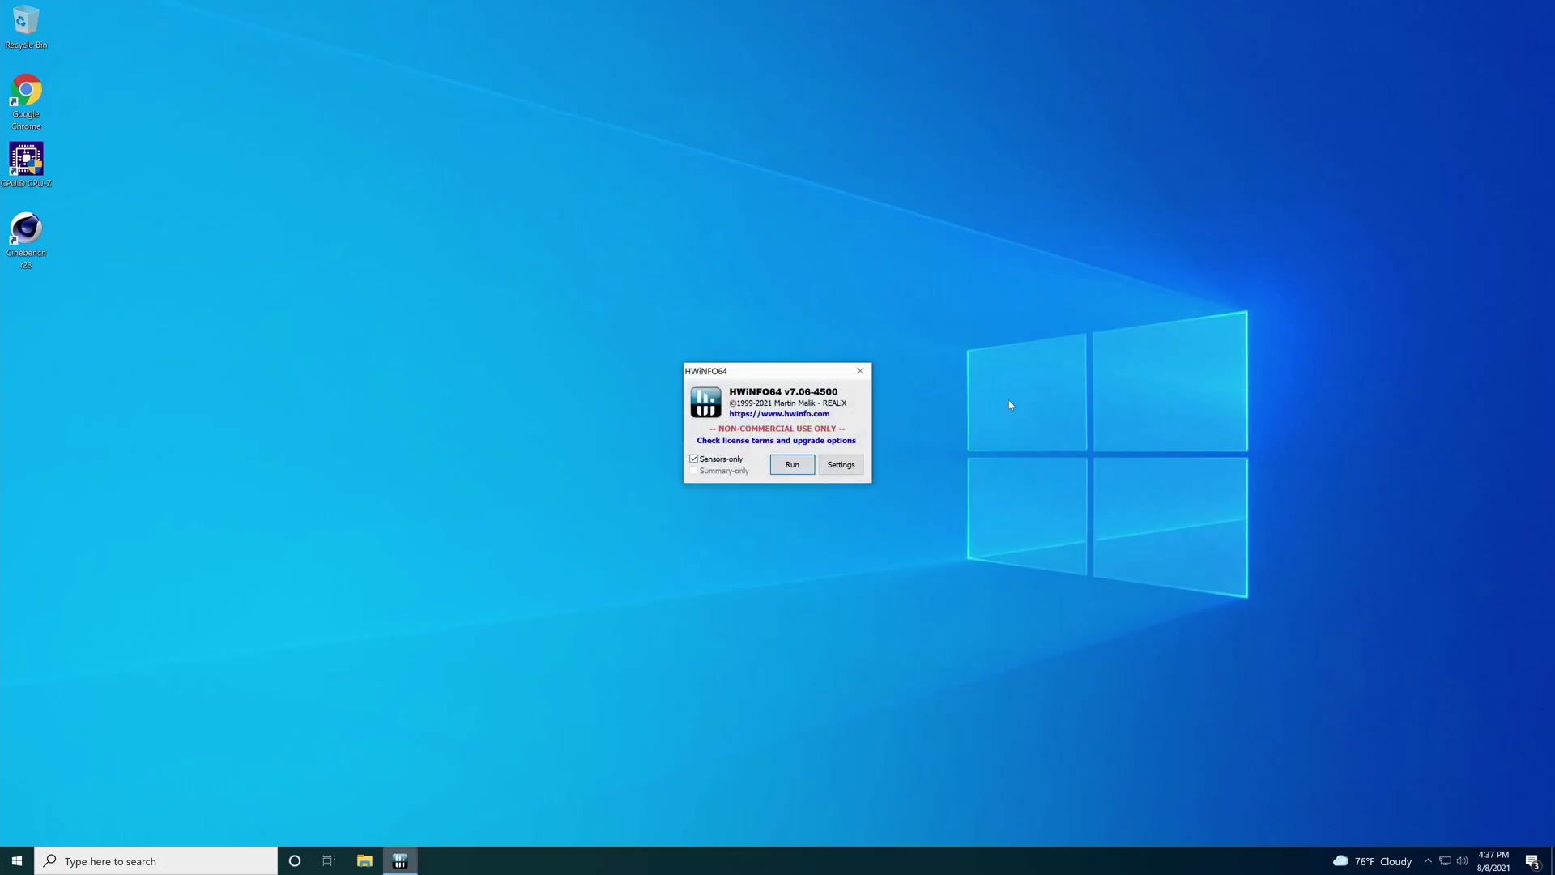
{"action": "left_click", "coordinate": [792, 466]}
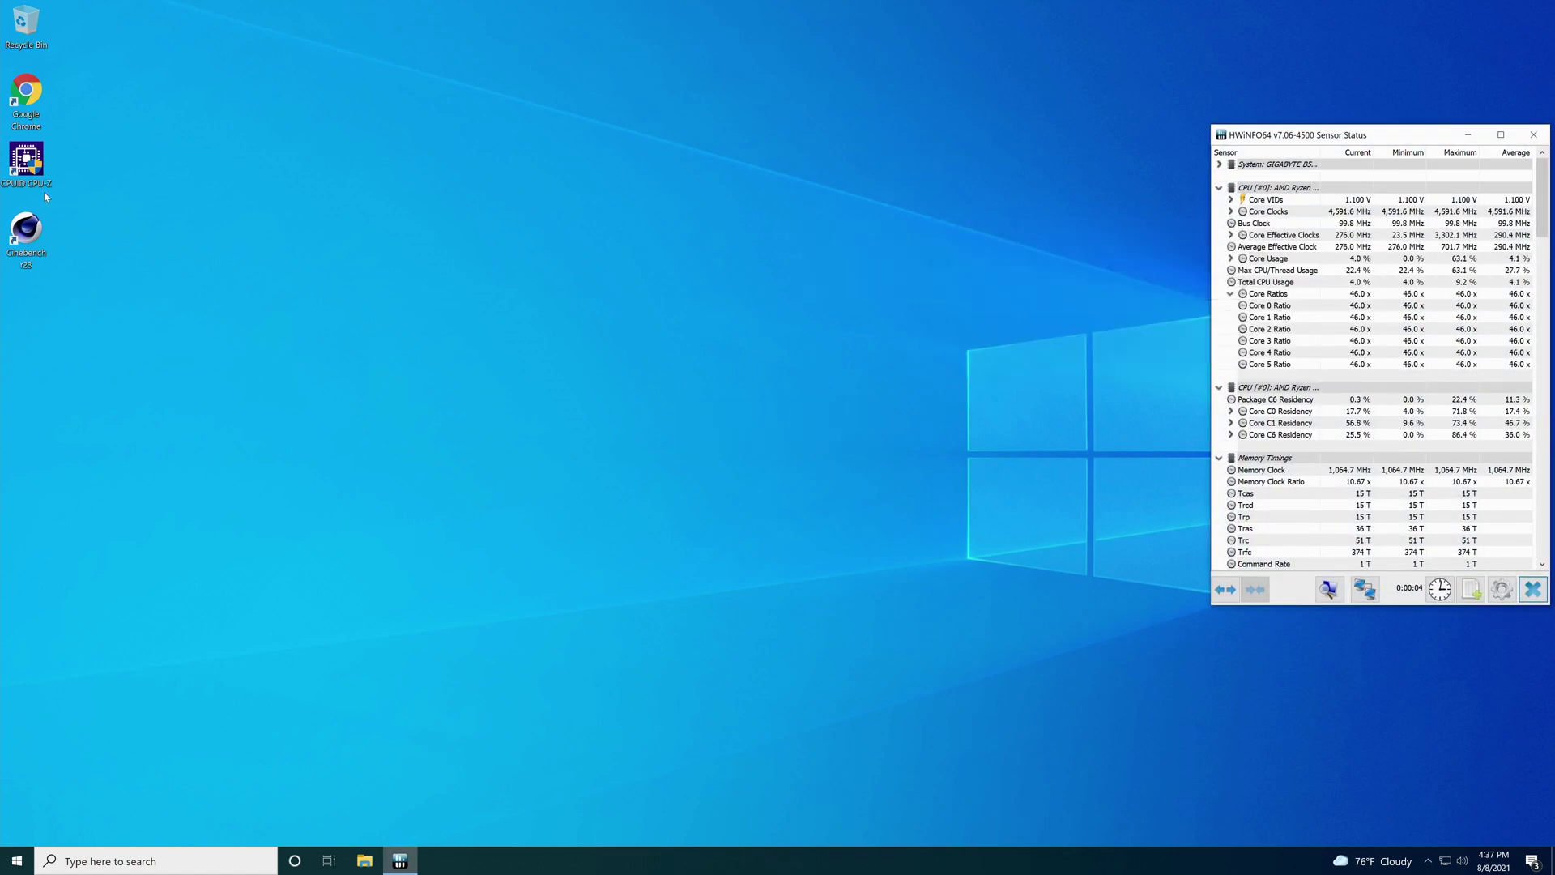
Reopen Cinebench R23 from its desktop shortcut
{"action": "left_click", "coordinate": [9, 257]}
{"action": "key", "text": "F2"}
{"action": "double_click", "coordinate": [15, 232]}
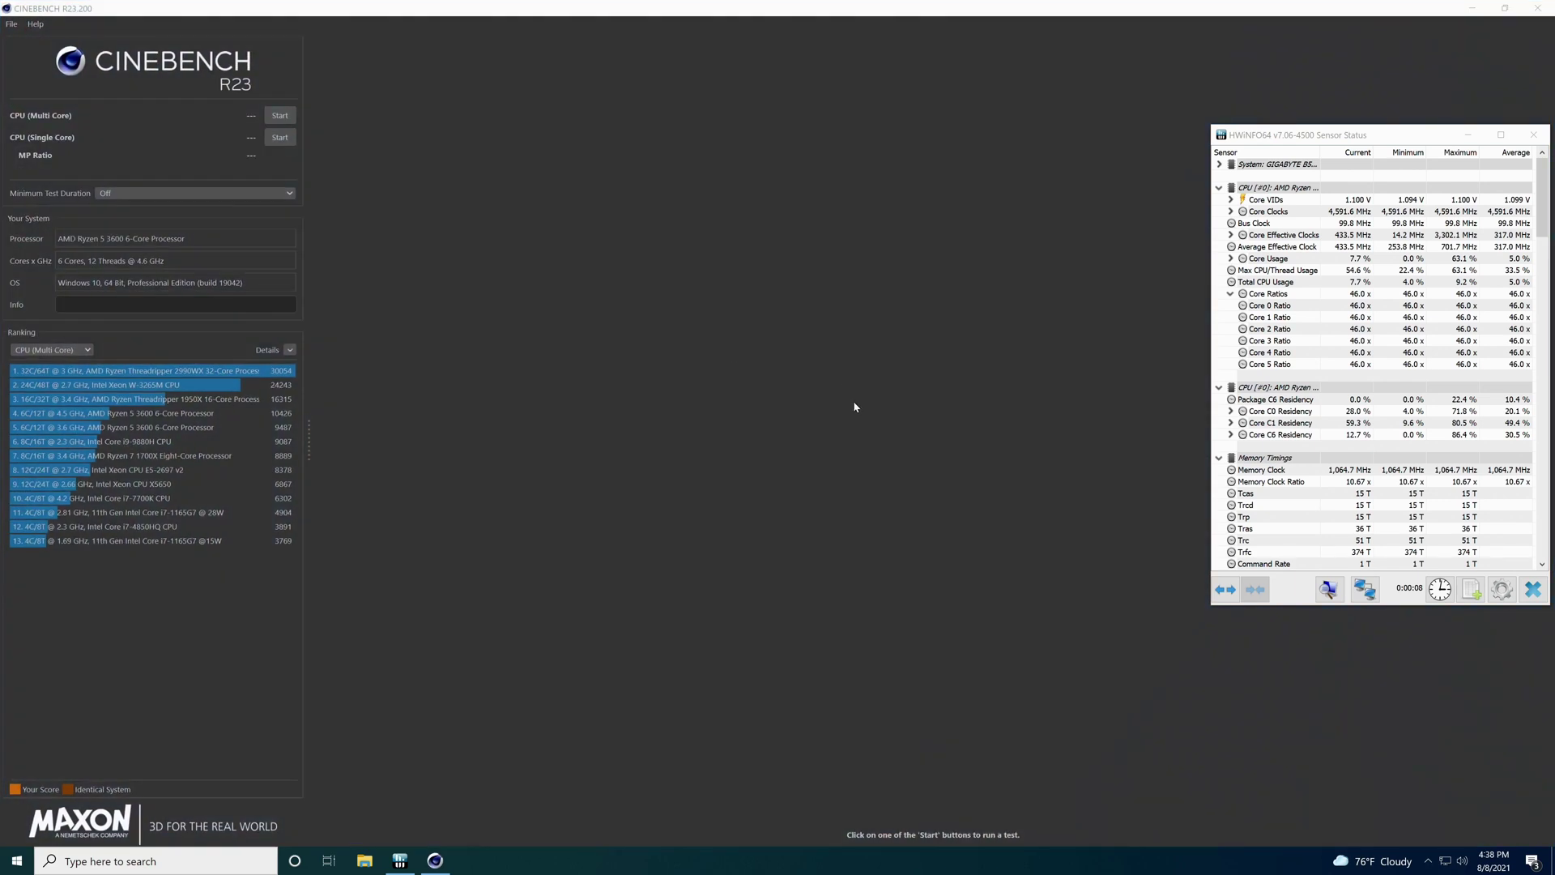
Set a 10-minute minimum test duration and start the CPU (Multi Core) test
{"action": "left_click", "coordinate": [137, 192]}
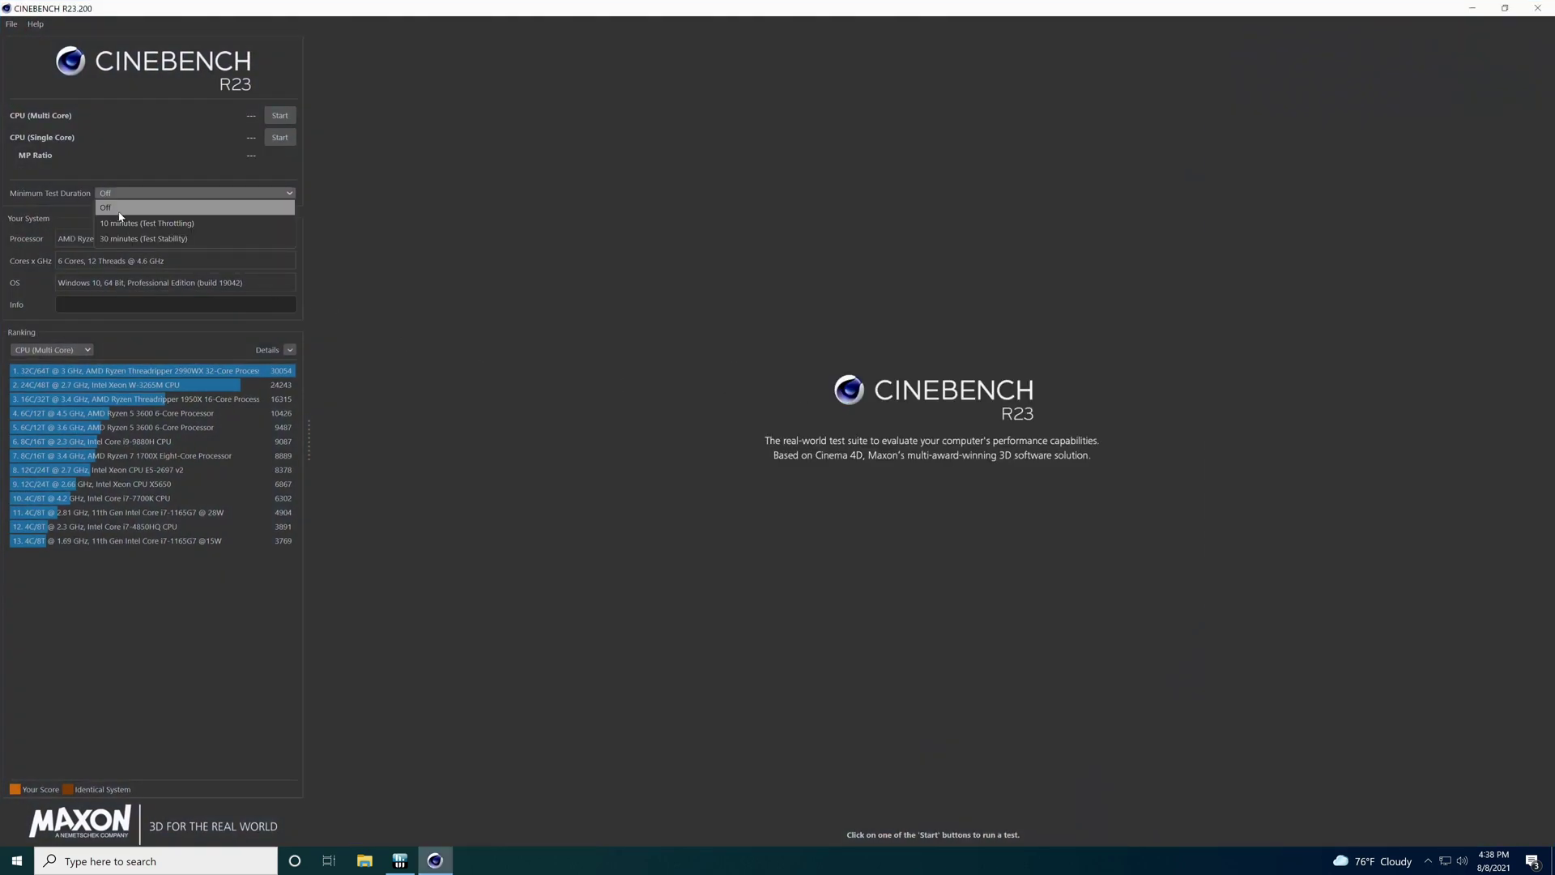
{"action": "left_click", "coordinate": [120, 223]}
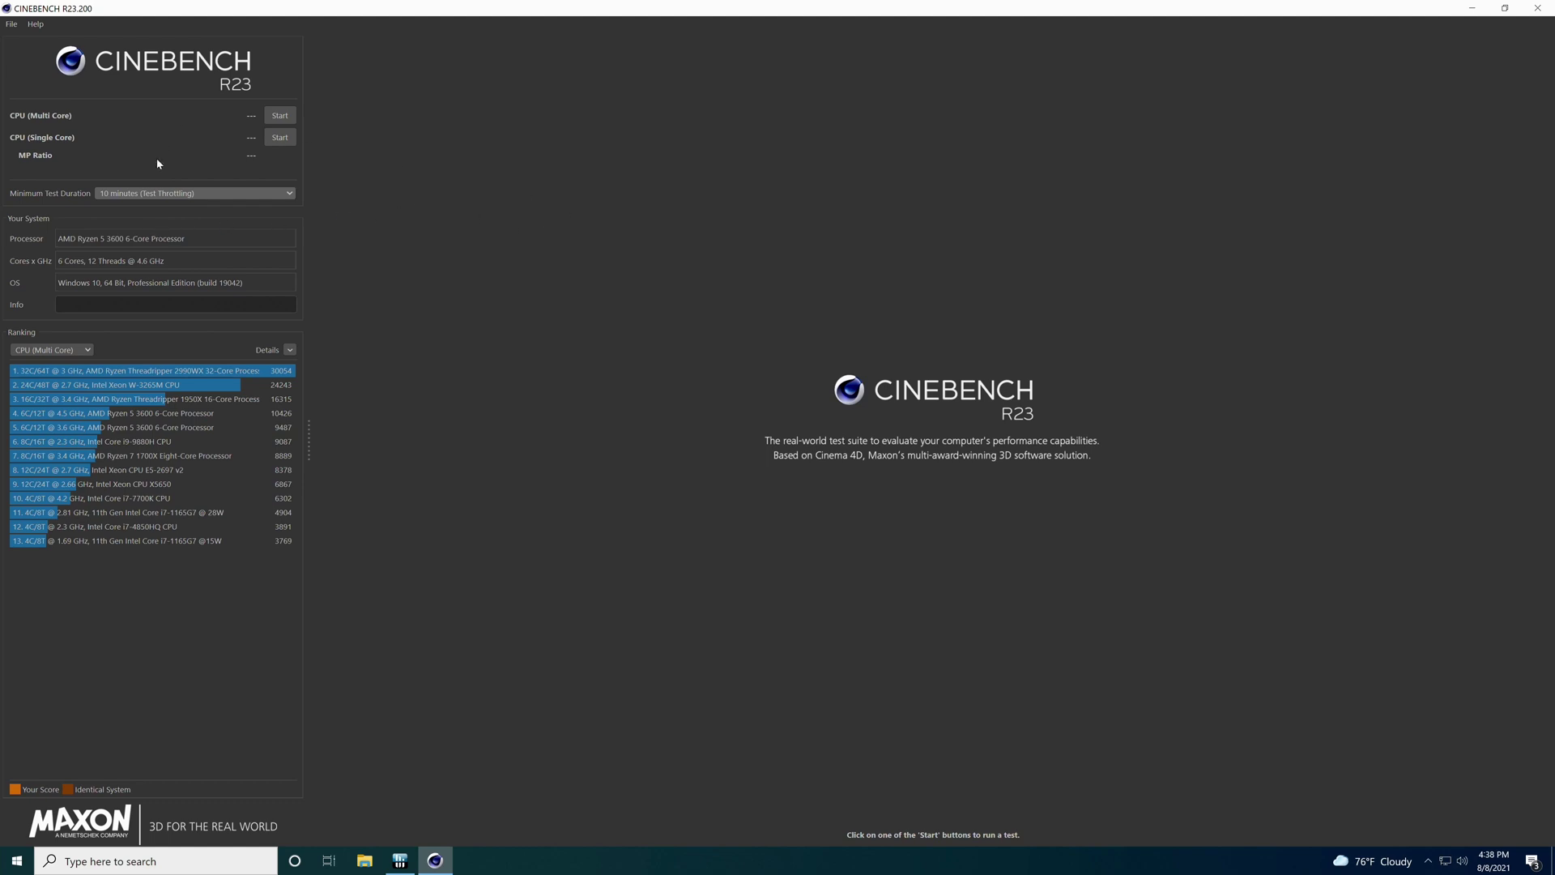
{"action": "left_click", "coordinate": [274, 118]}
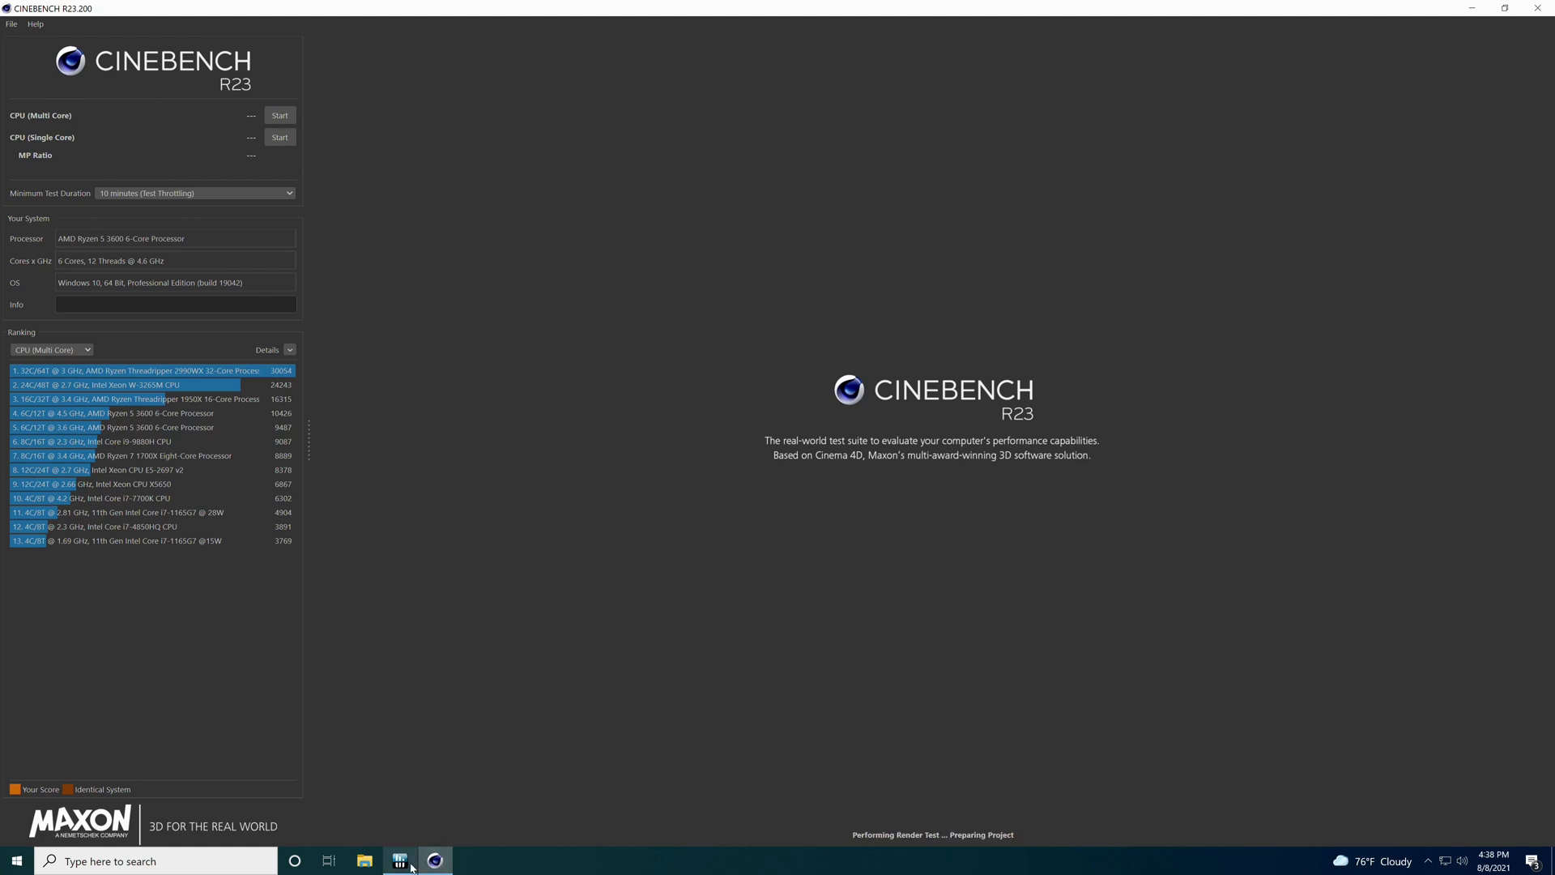